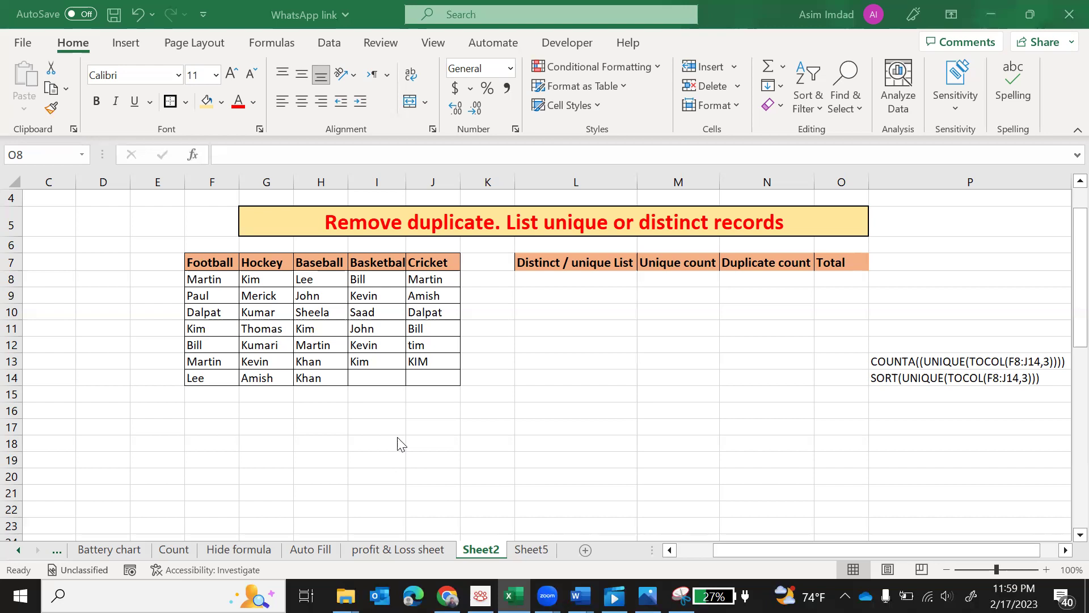
- Review the student table on Sheet5, and compare the repeated names in the Football column of Sheet2
click(532, 549)
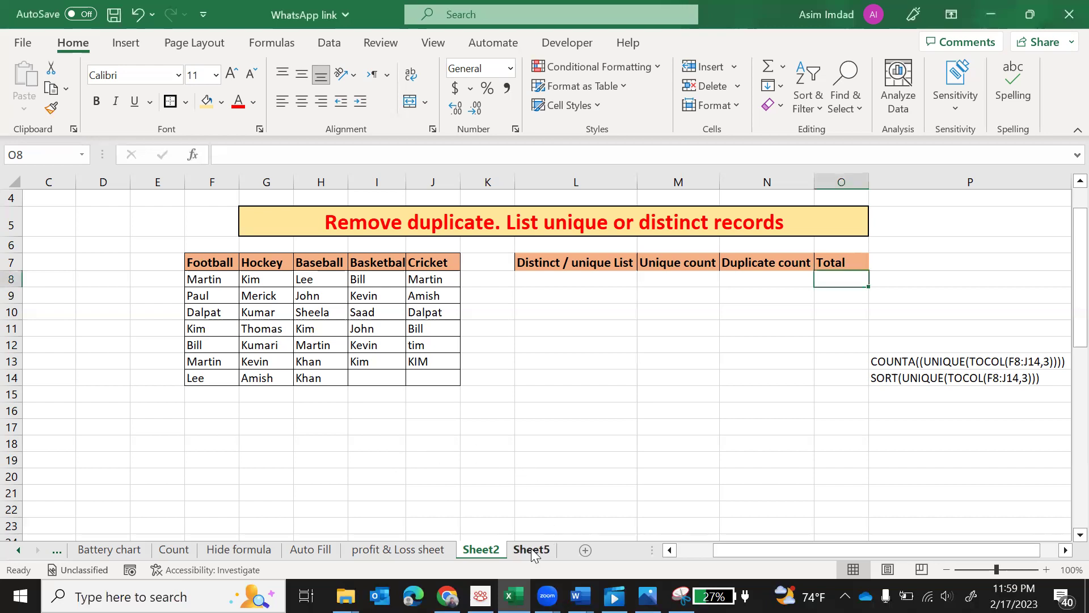
click(519, 550)
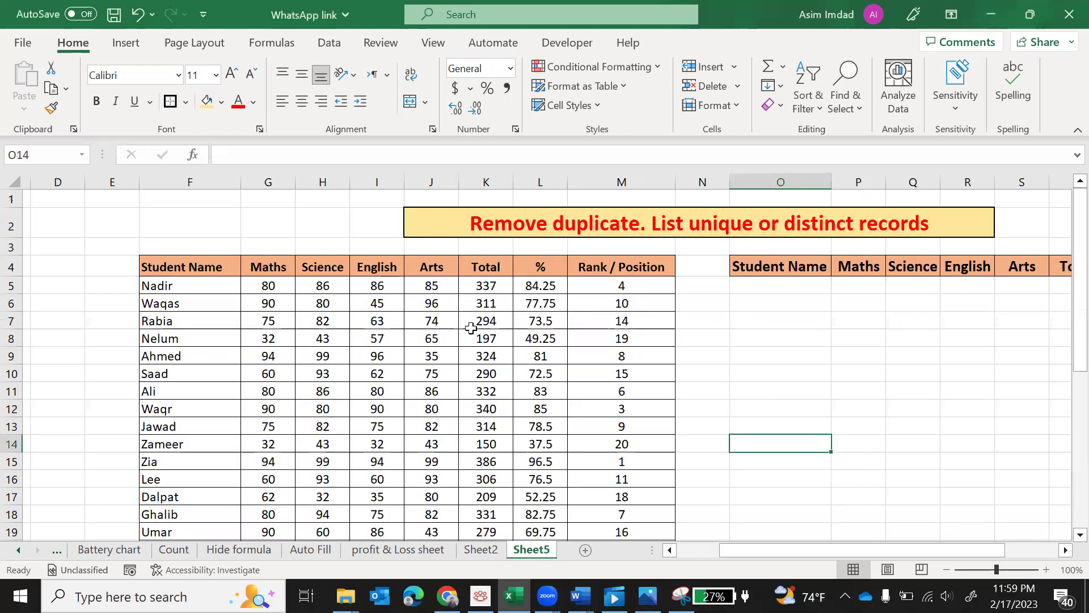
scroll(588, 411, down, 3)
scroll(588, 410, up, 3)
click(487, 553)
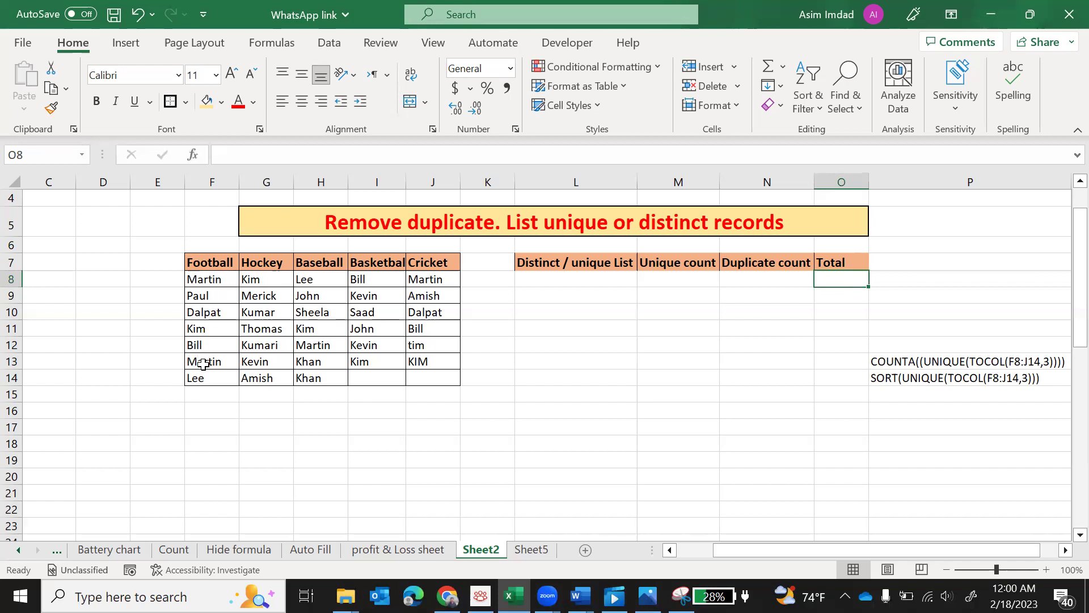
click(206, 280)
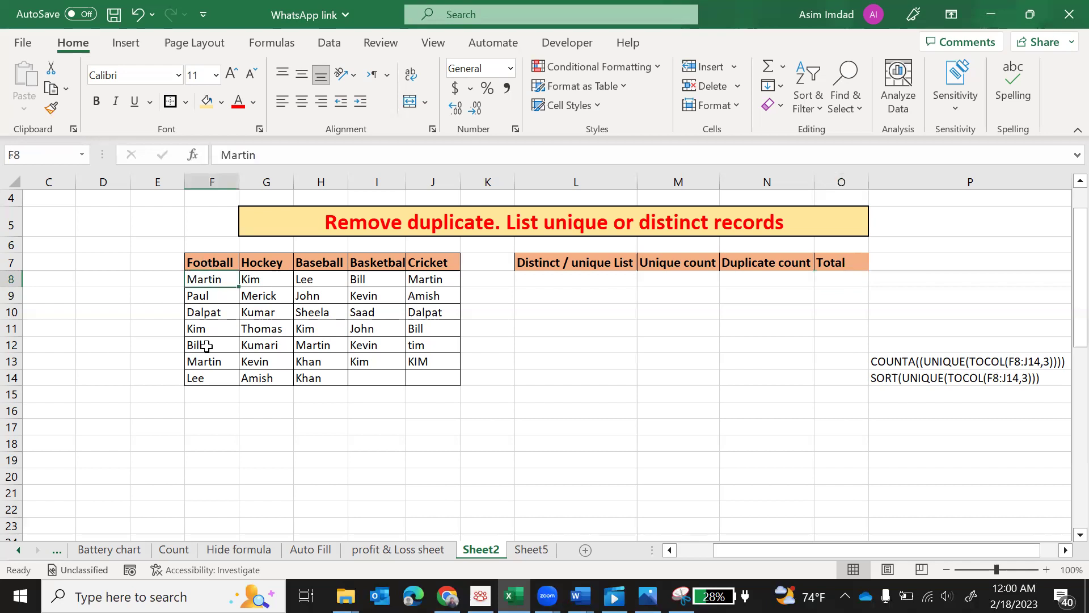
click(207, 364)
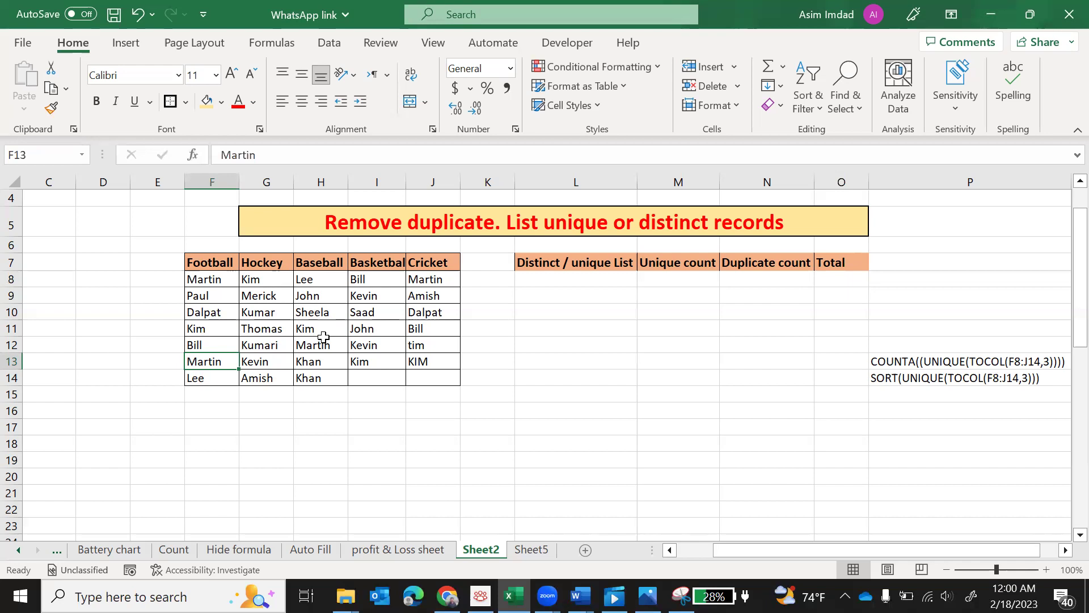
click(536, 279)
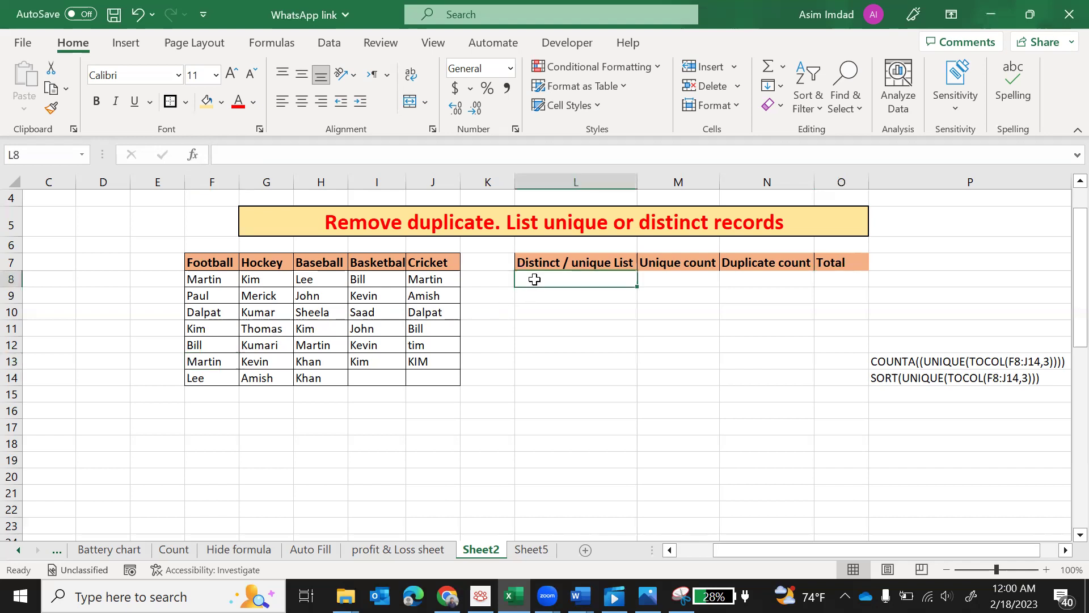
drag(220, 279, 206, 376)
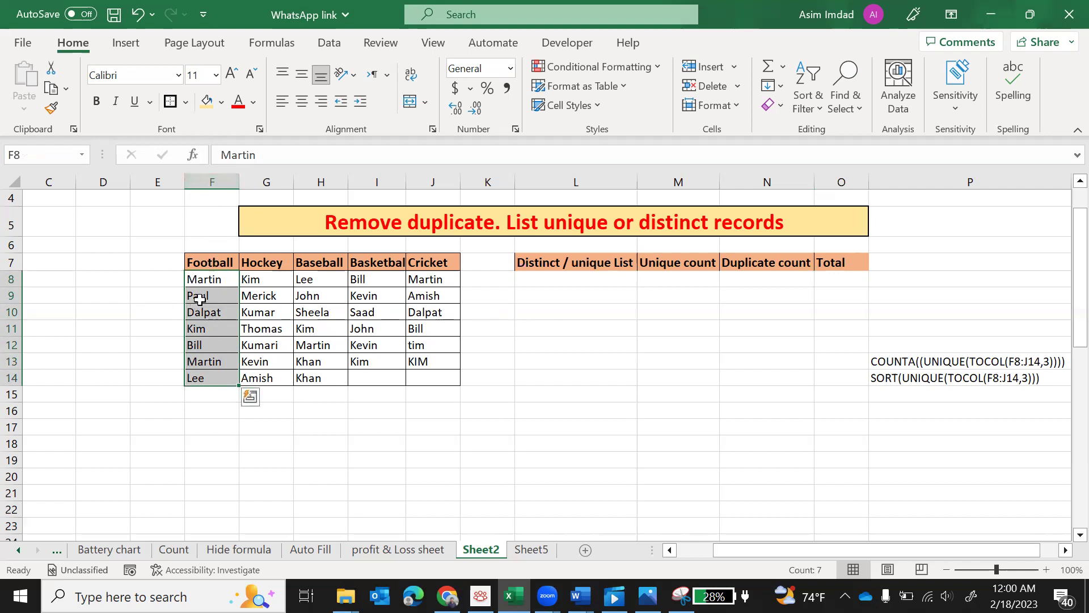
- Enter =UNIQUE(F8:F14) in L8 to list the distinct names from the Football column
click(545, 283)
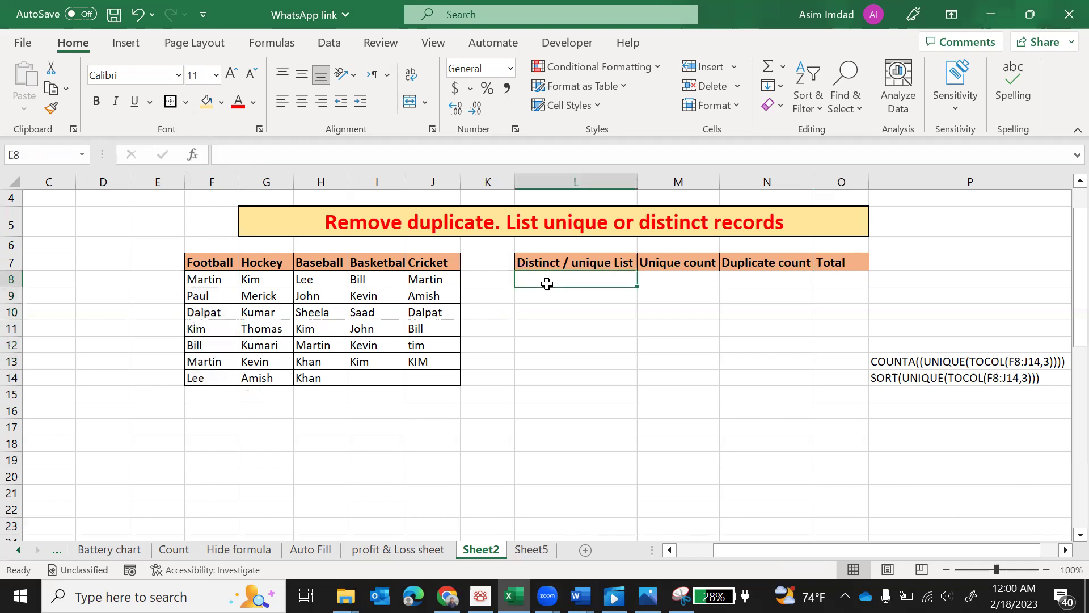
text(=)
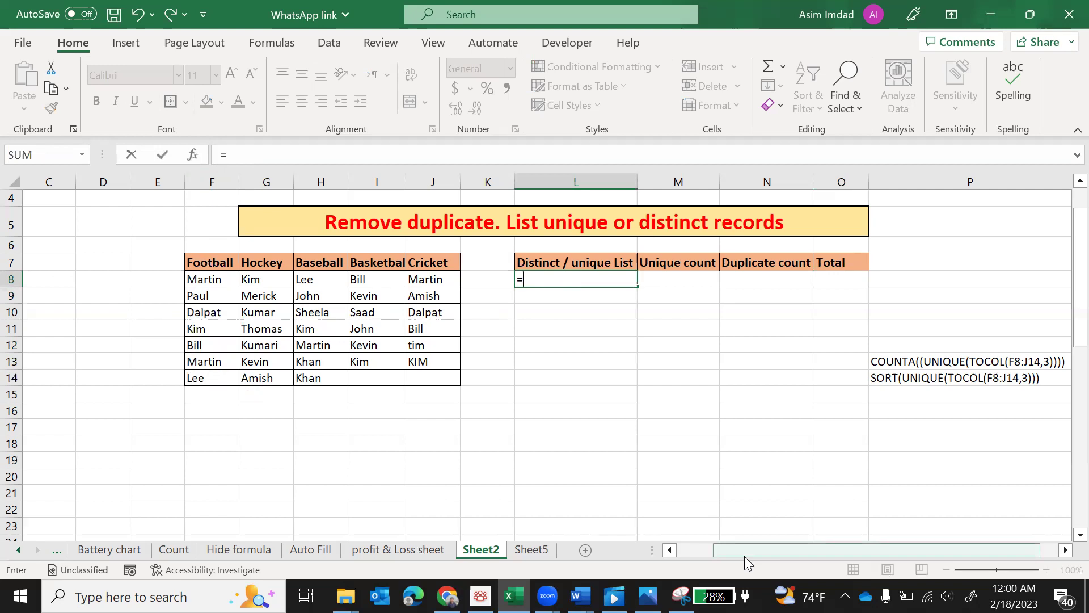
text(uni)
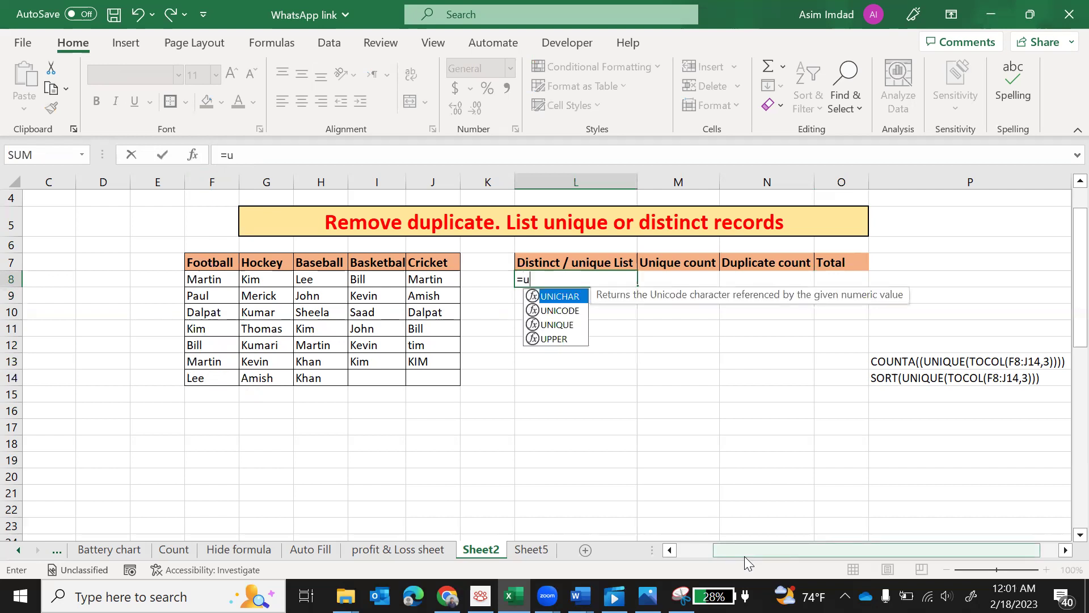
key(Down)
key(Down)
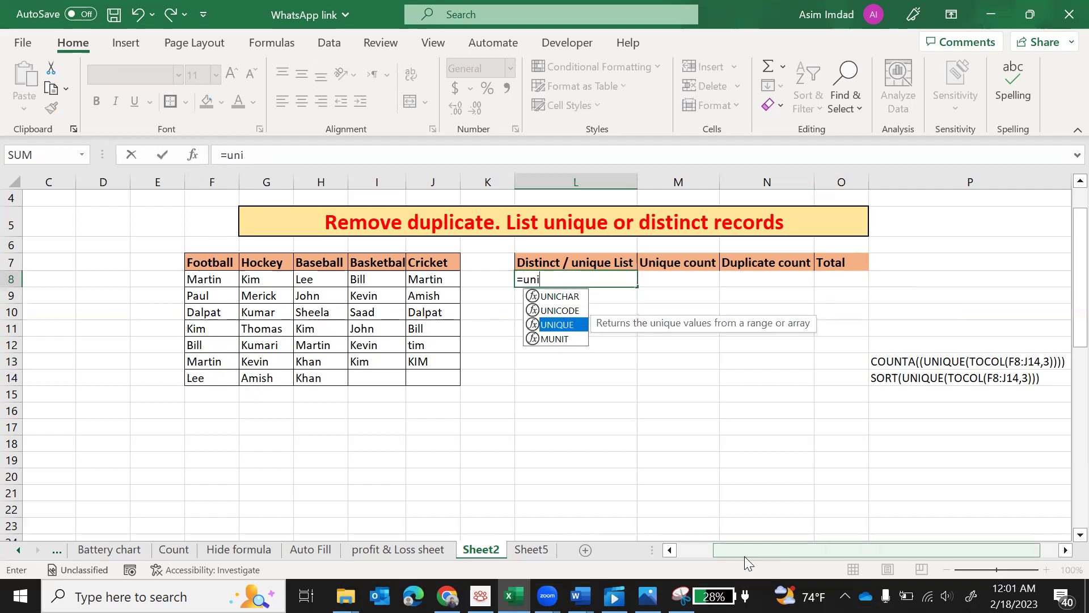
key(Tab)
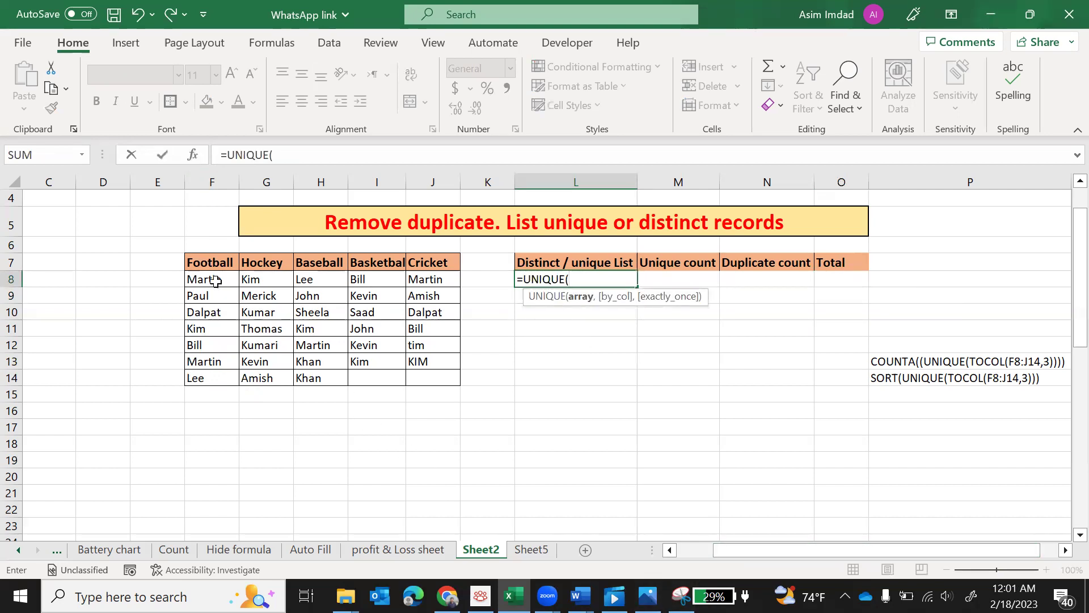
drag(215, 281, 207, 377)
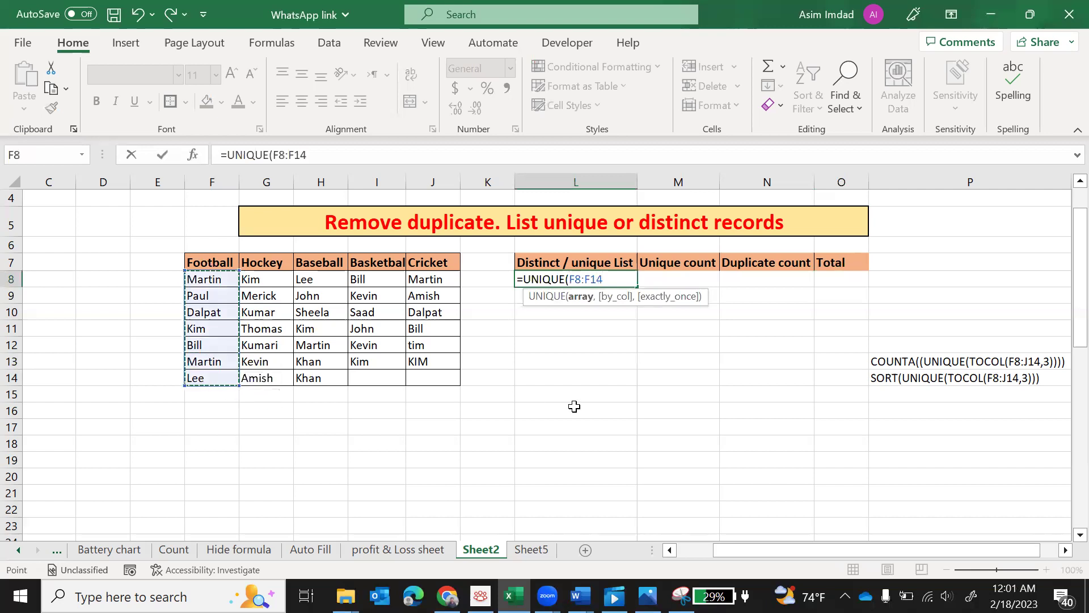
text())
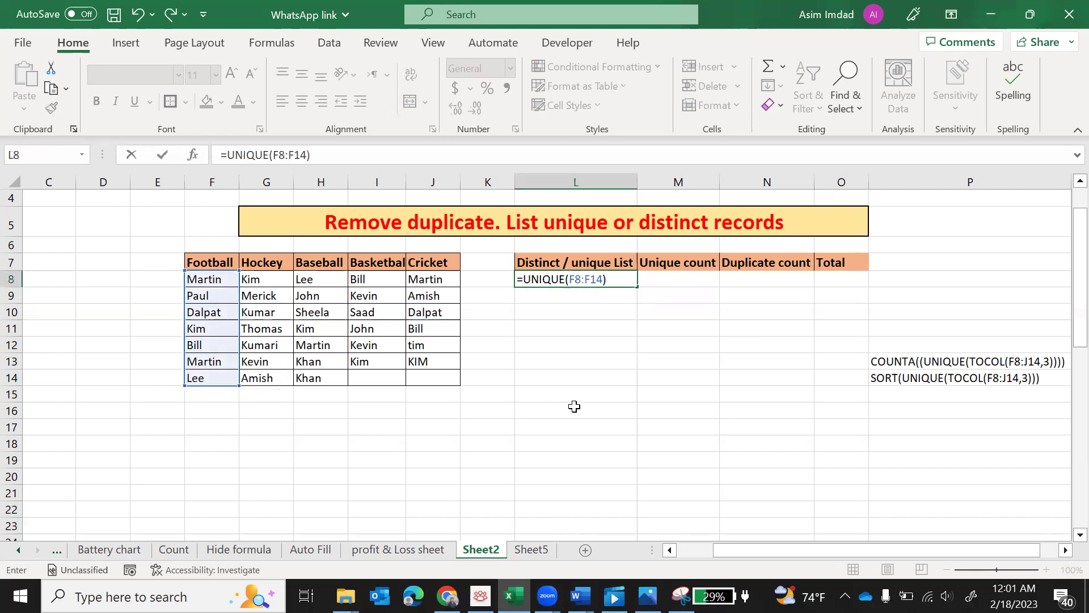
key(Return)
click(570, 423)
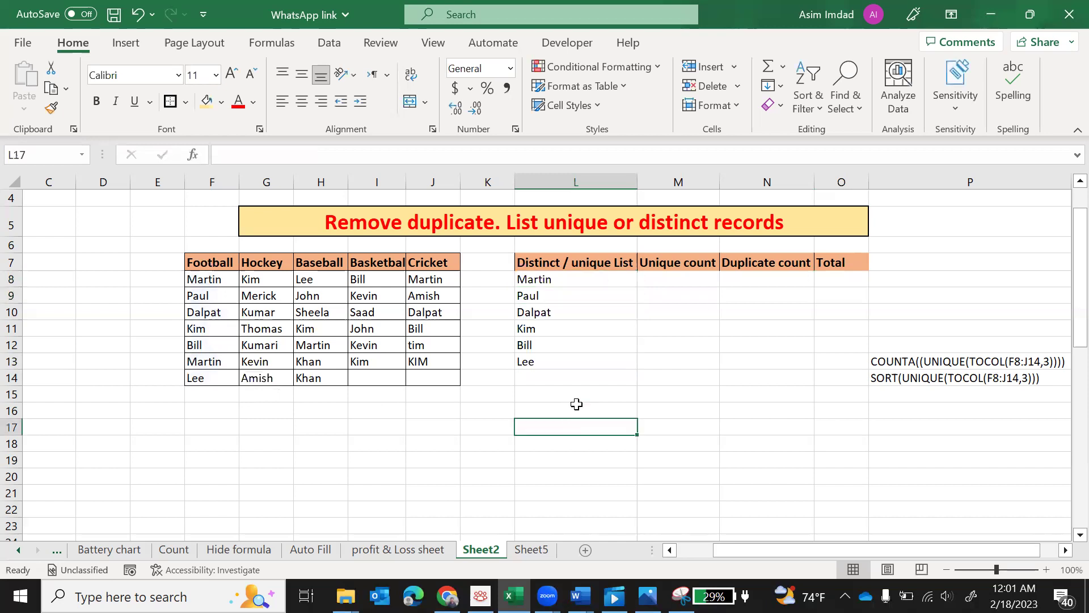
- Replace the last Football entry in F14 with the same name as in F9, and check the distinct list in column L
click(557, 283)
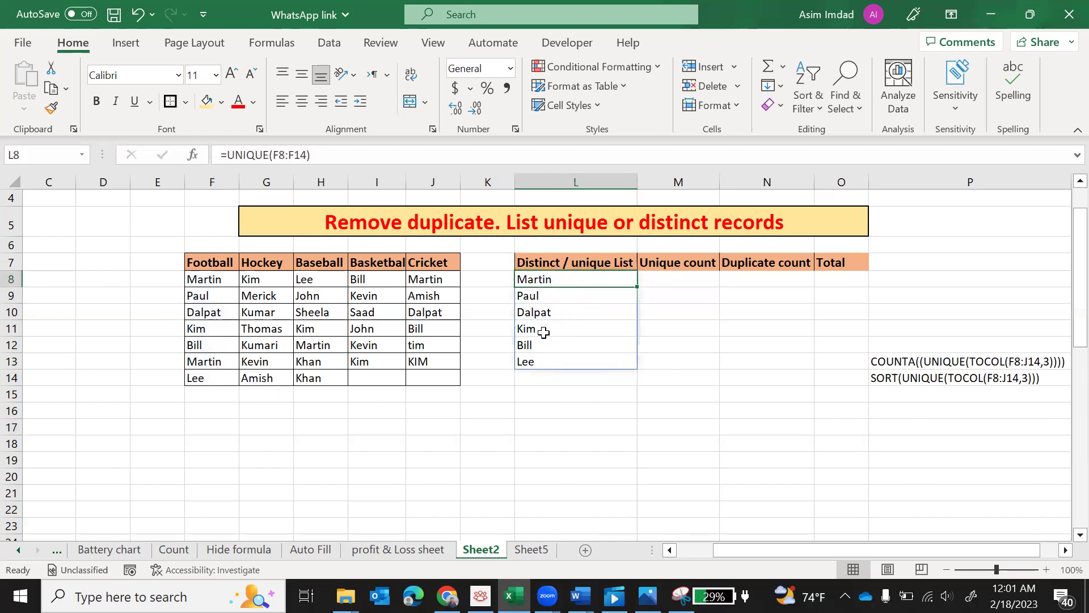
click(221, 361)
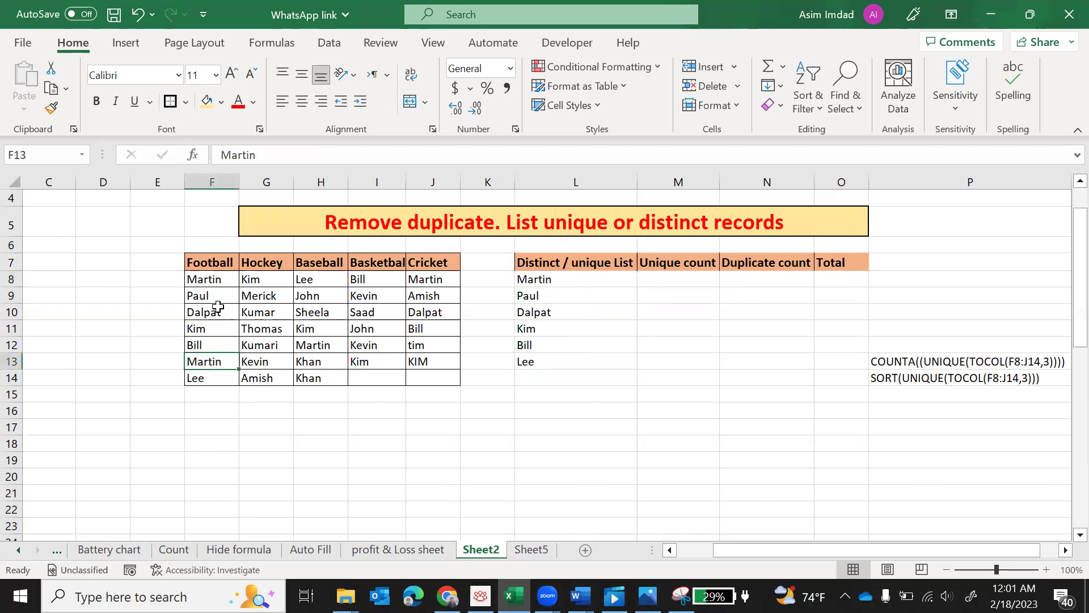
click(213, 280)
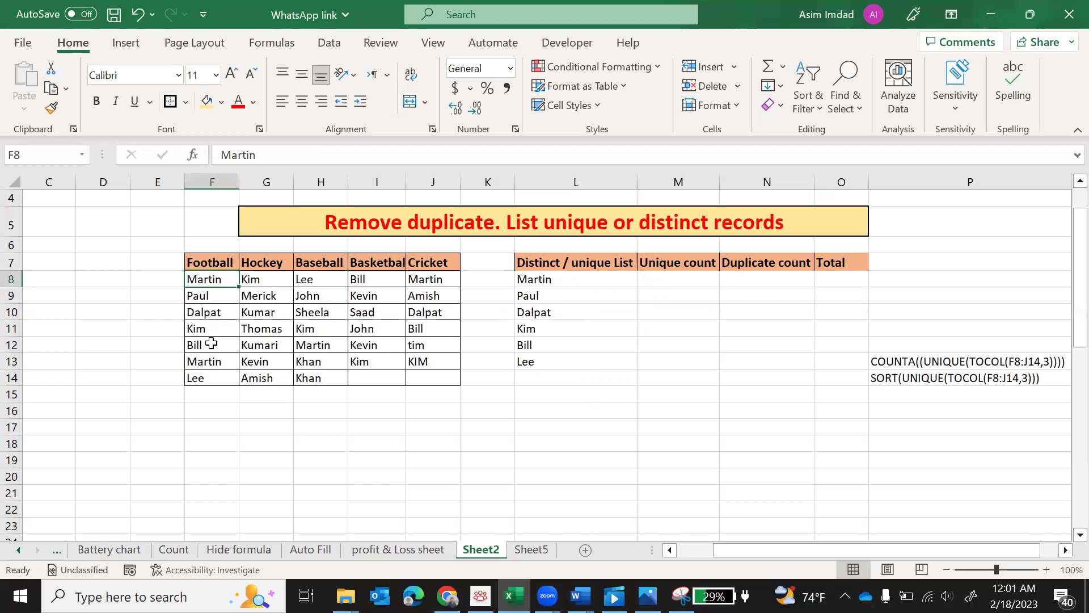
click(209, 377)
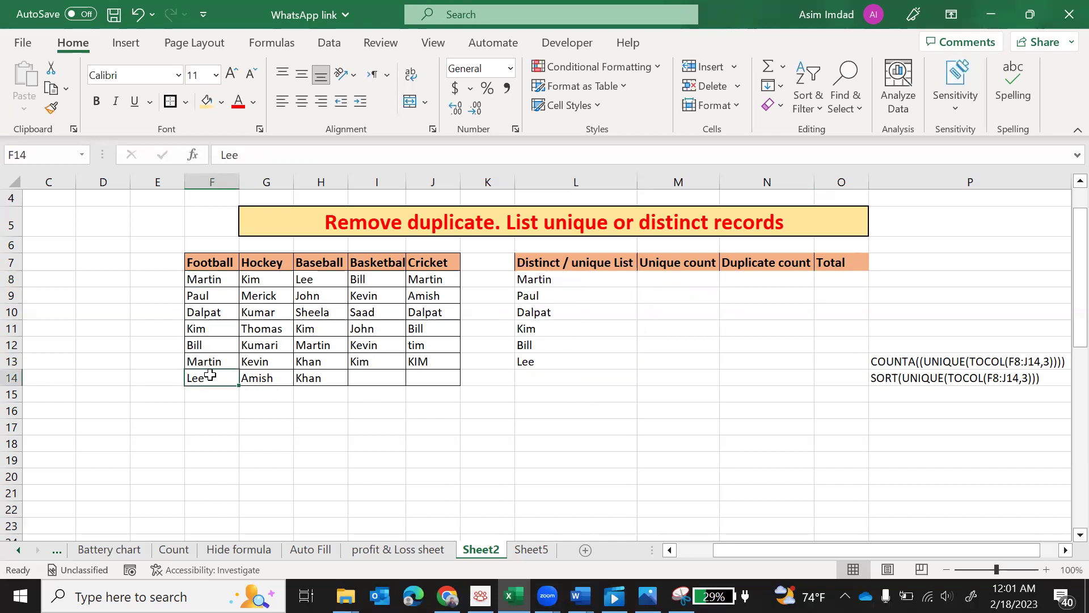
text(Paul)
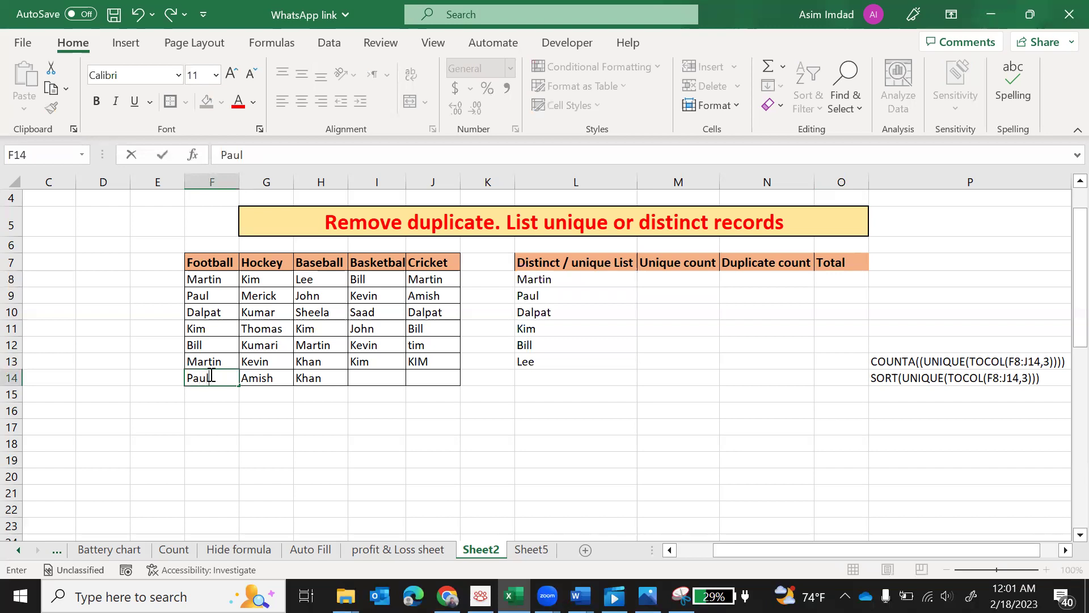
key(Return)
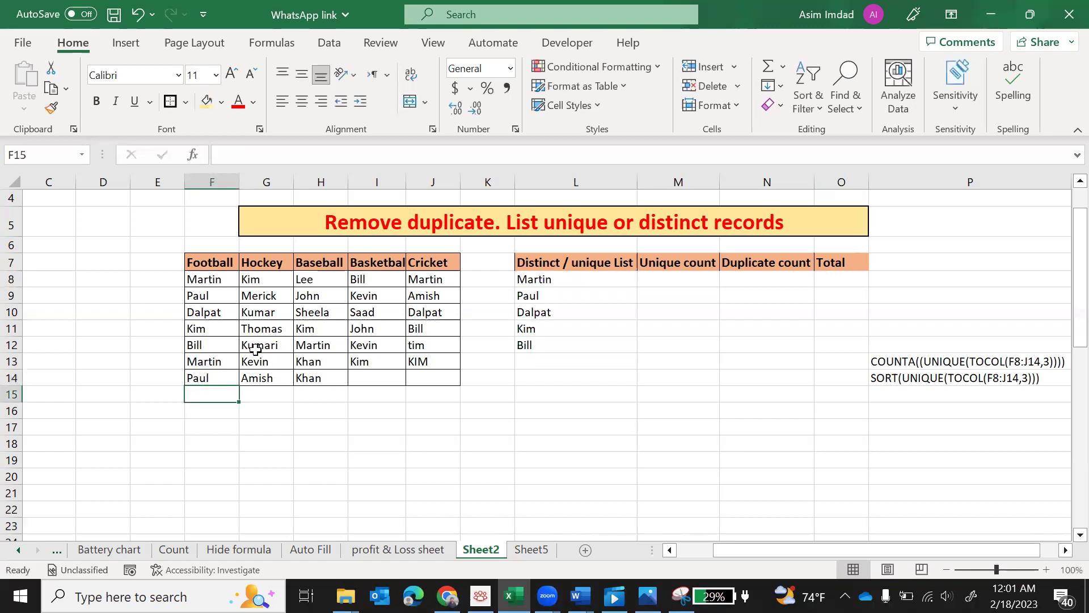
click(533, 296)
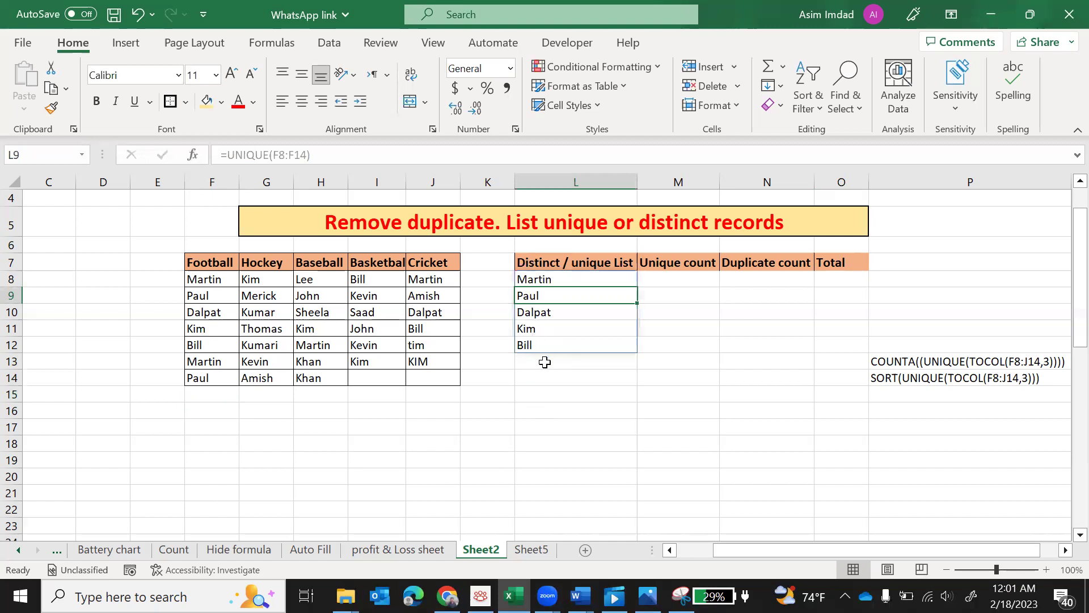
click(555, 391)
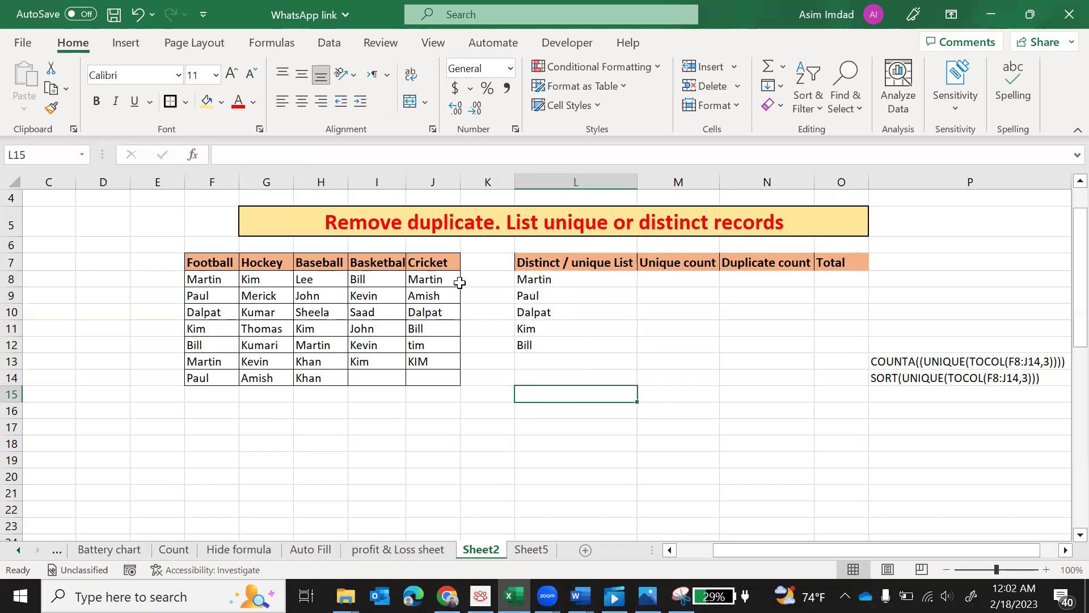
- Replace the formula in L8 with =UNIQUE(F8:J8,TRUE) to list the distinct names in row 8 across the sport columns
click(531, 282)
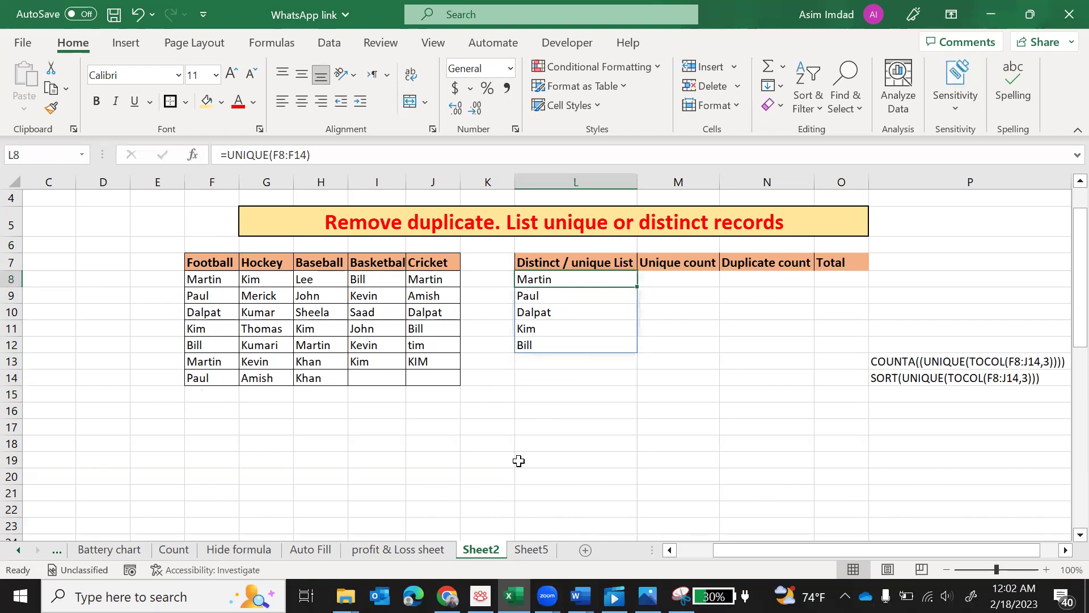
key(Delete)
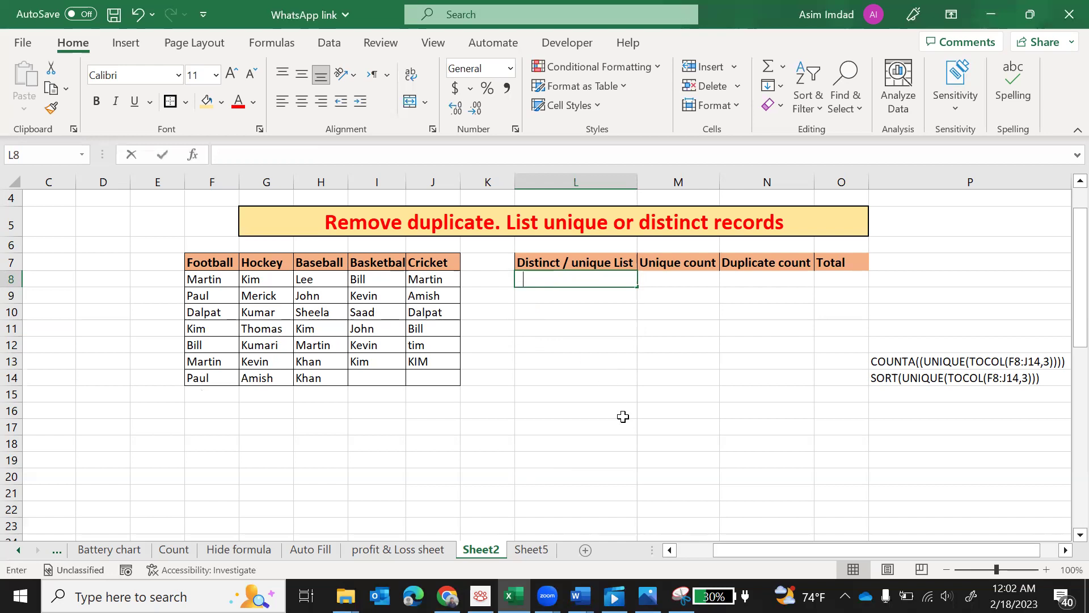
text(=uni)
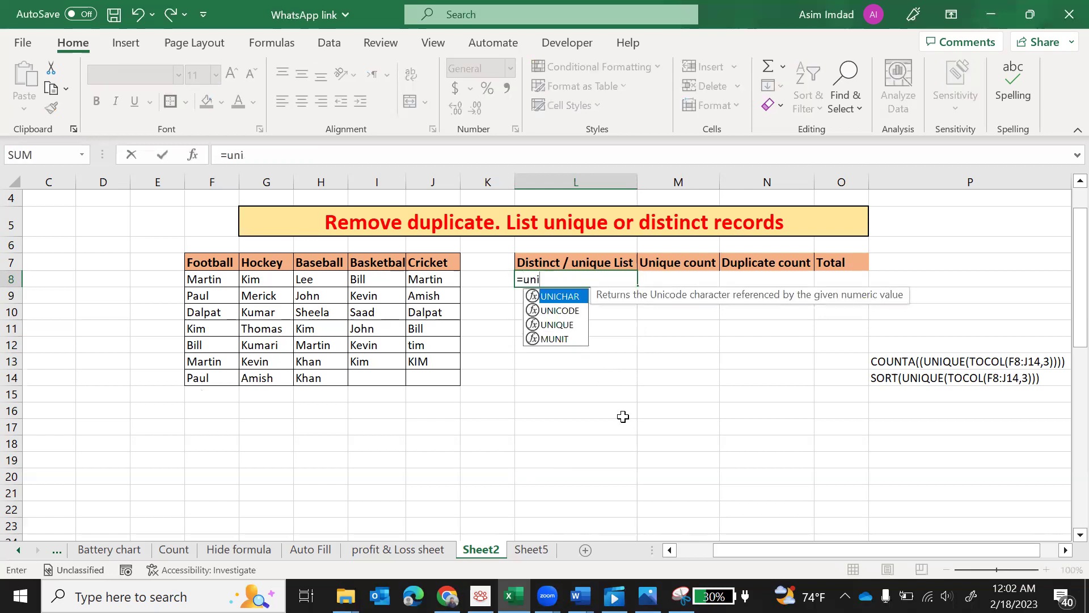
key(Down)
key(Down)
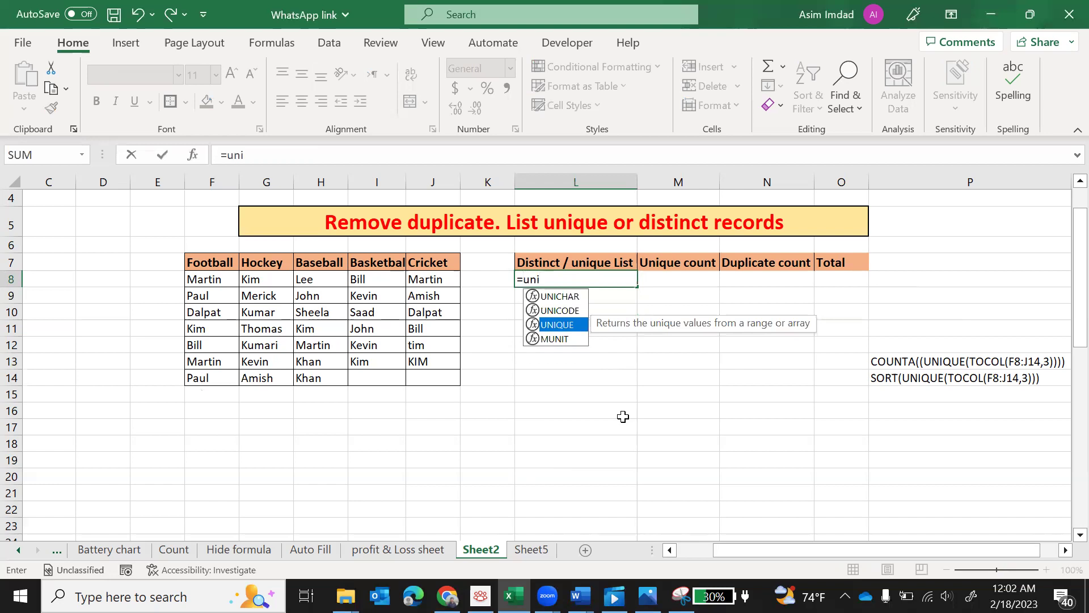
key(Tab)
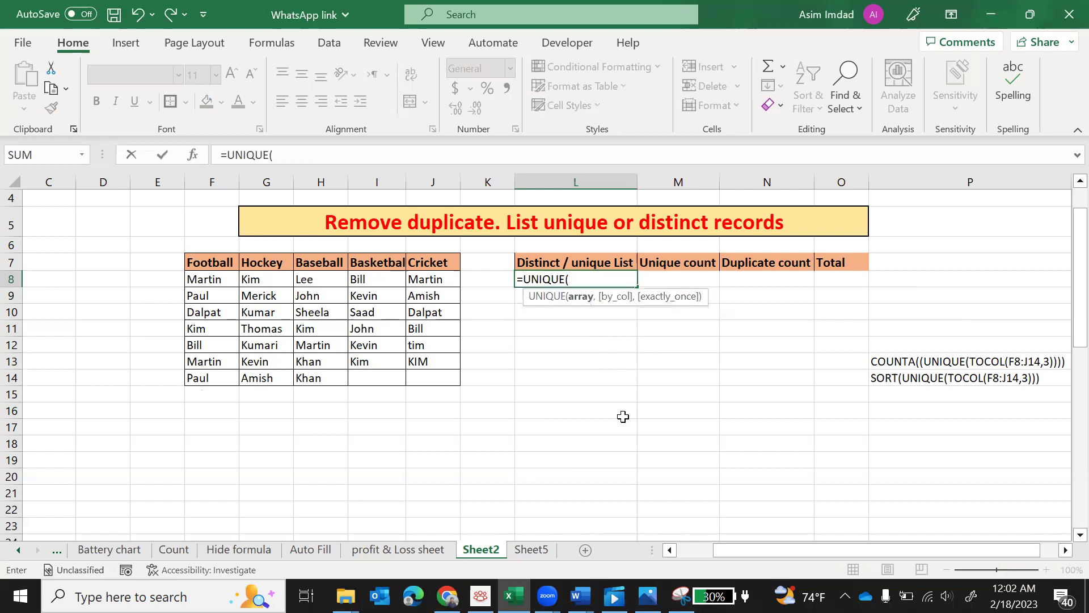
drag(214, 280, 415, 282)
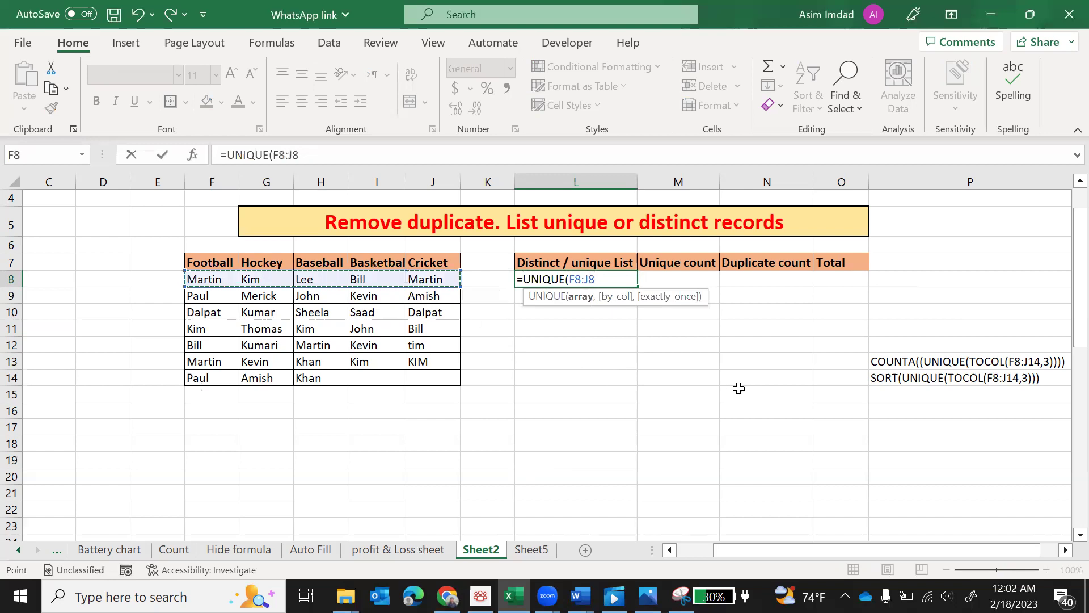
text(,)
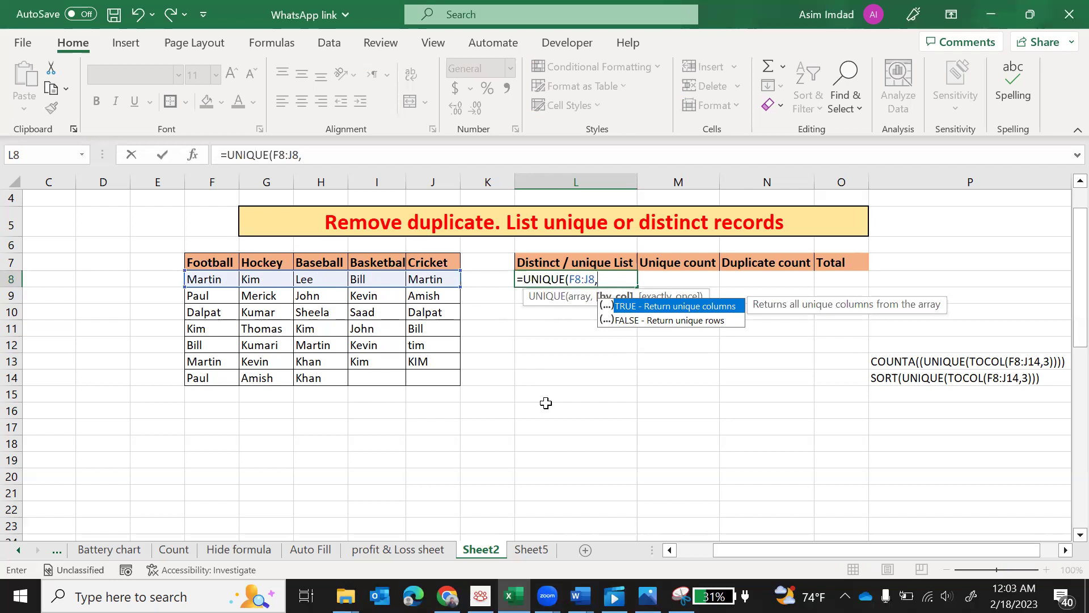
key(Down)
key(Up)
key(Down)
key(Up)
key(Tab)
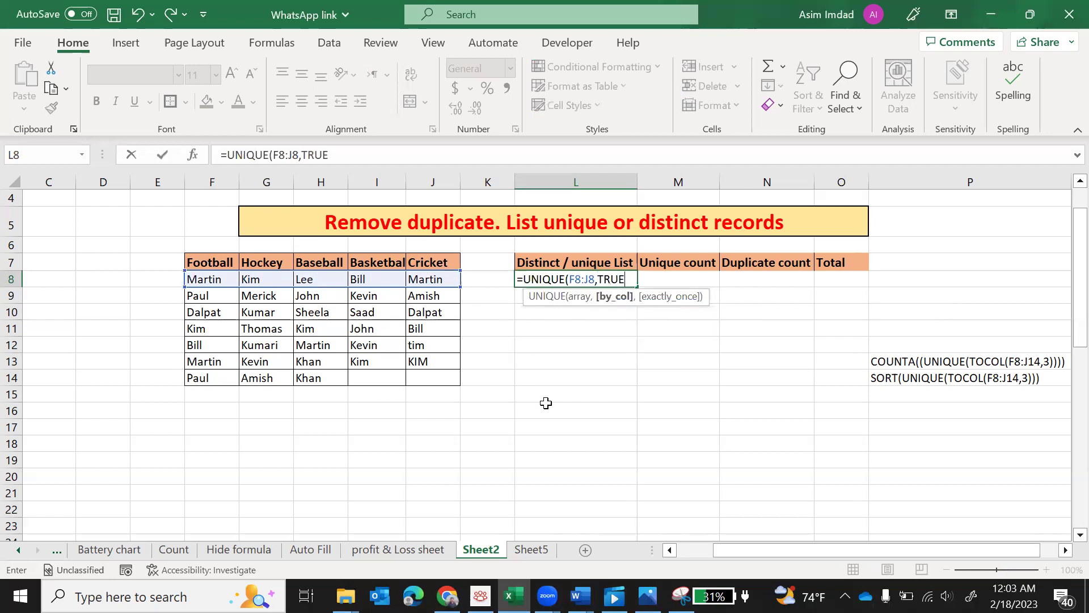
text())
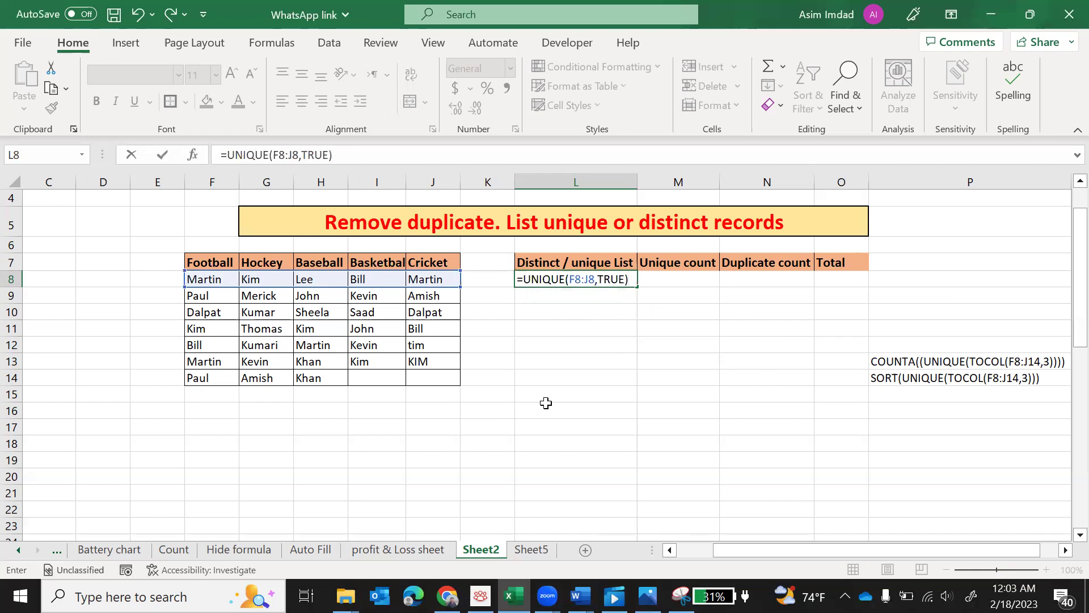
key(Return)
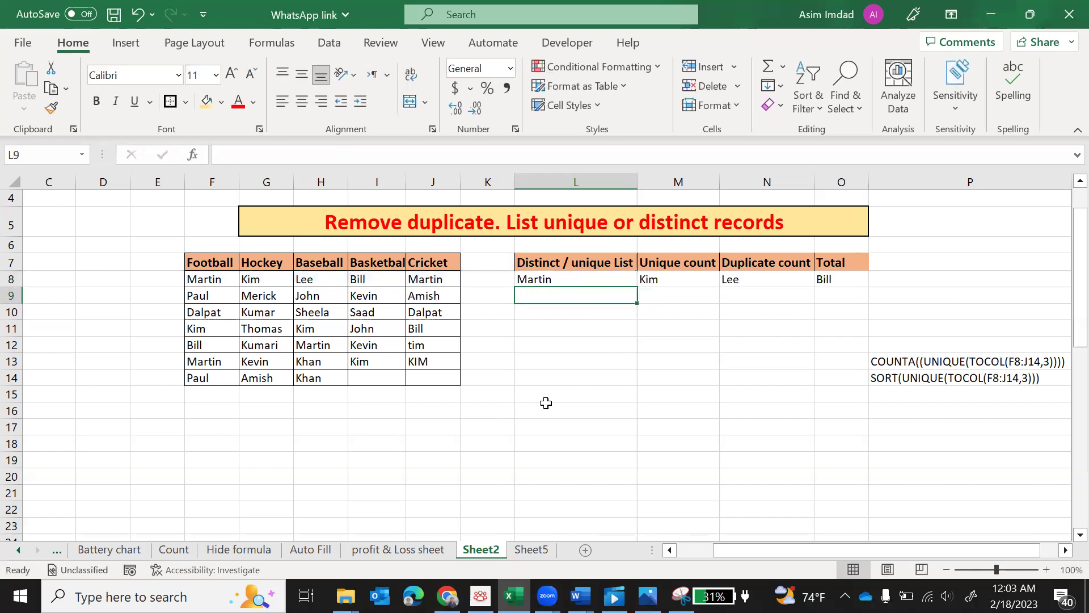
key(Up)
click(208, 278)
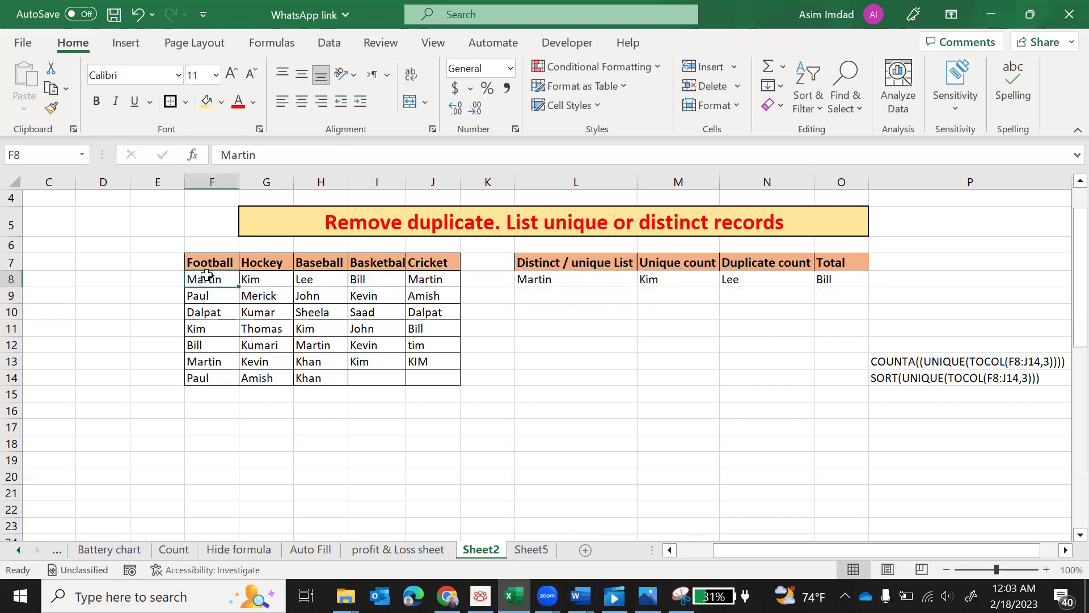
click(412, 279)
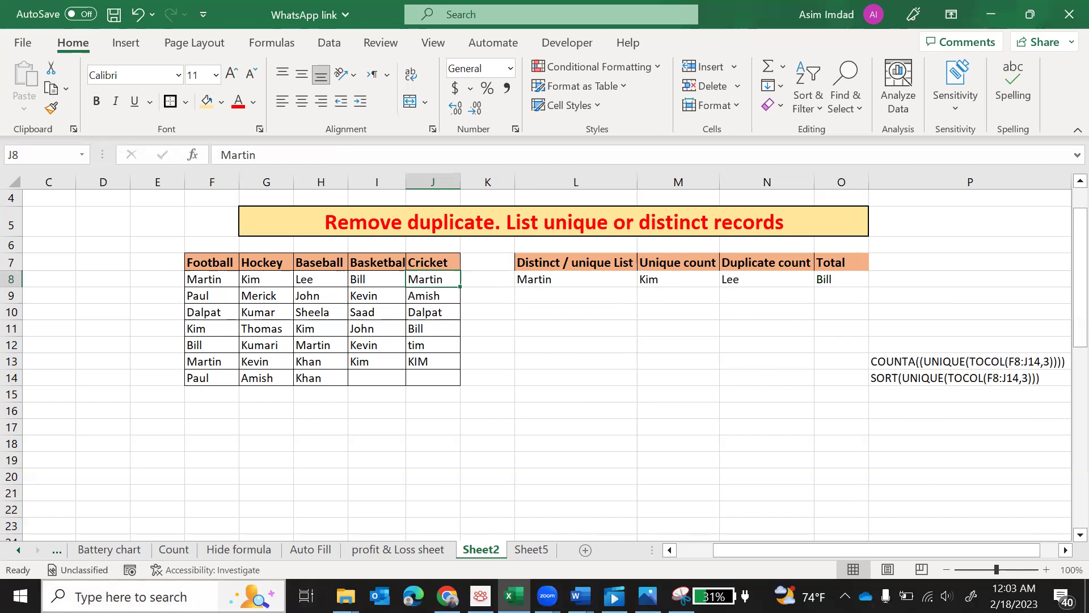
- Launch the MouseHighlight app to highlight the pointer, and minimize its settings window
click(158, 595)
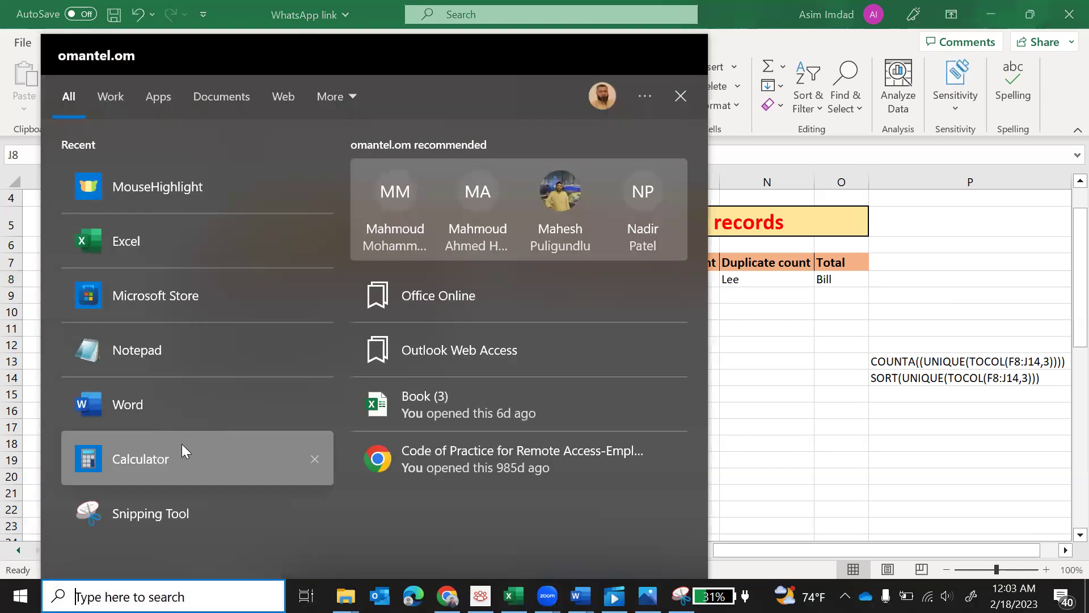
click(193, 206)
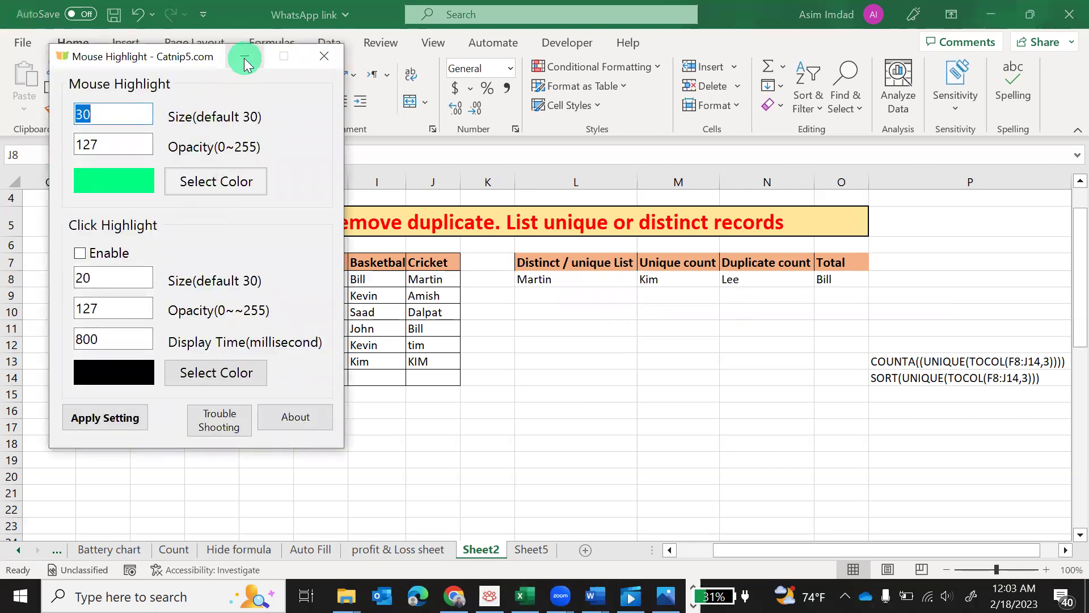
click(245, 59)
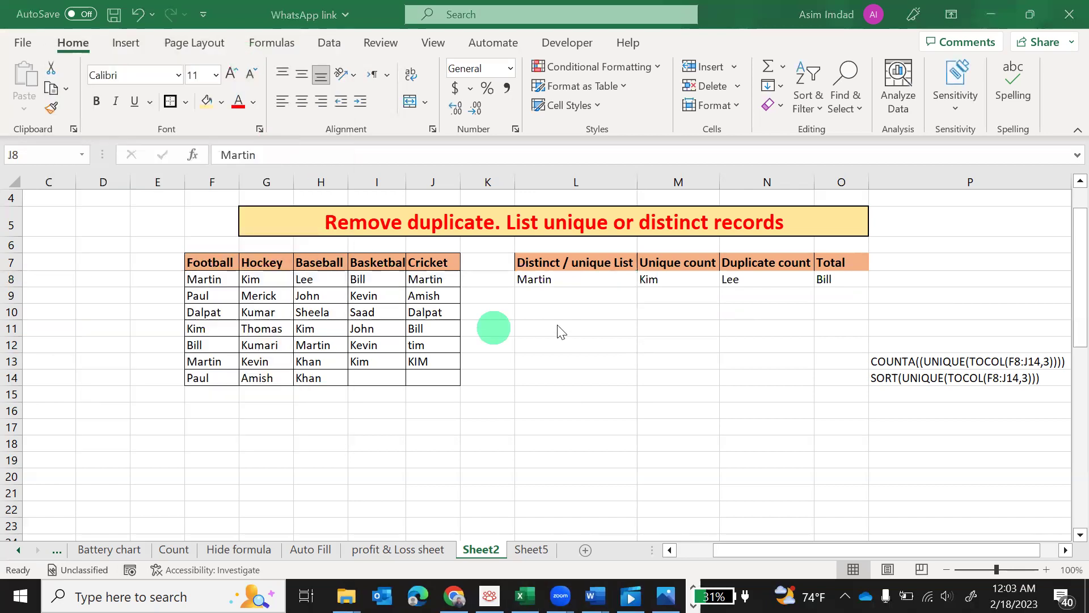
- Try =UNICODE(F8:J14) in L8 in place of the row formula, and clear the cell
click(538, 277)
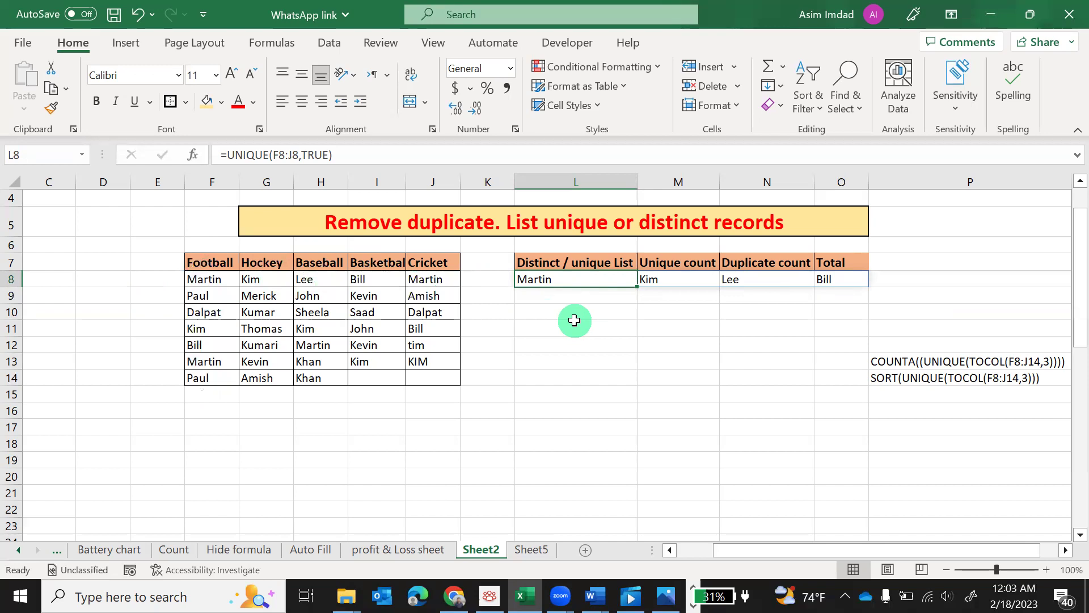
key(Delete)
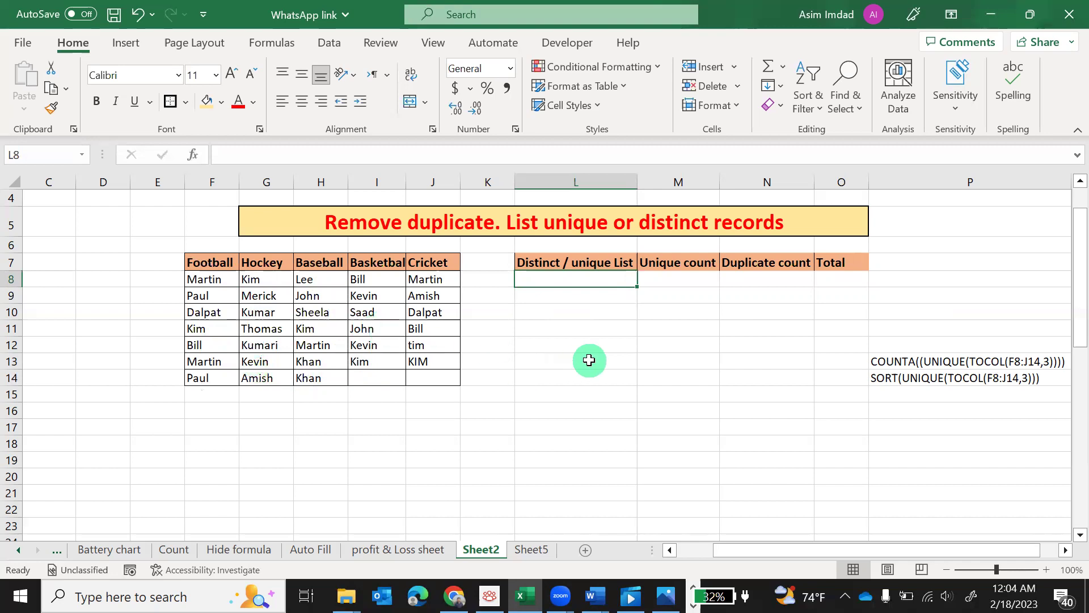
text(=)
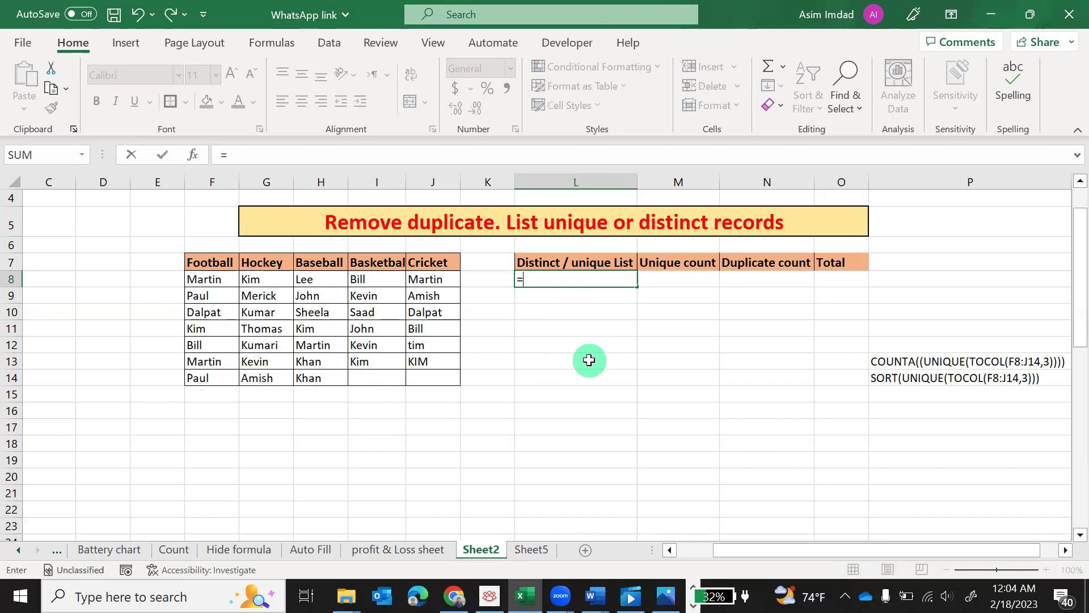
text(uni)
key(Down)
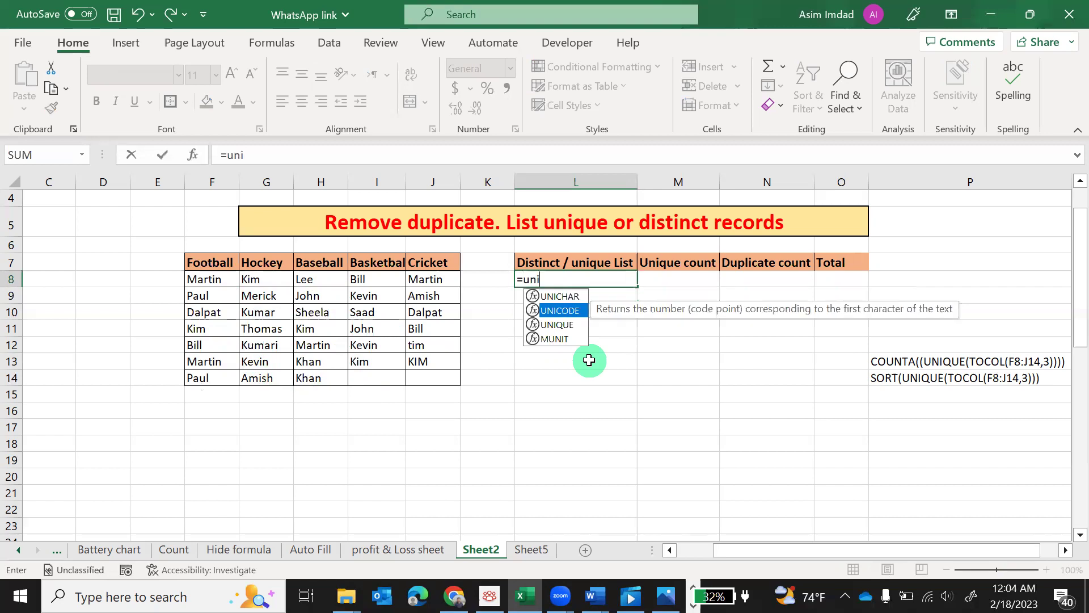
key(Tab)
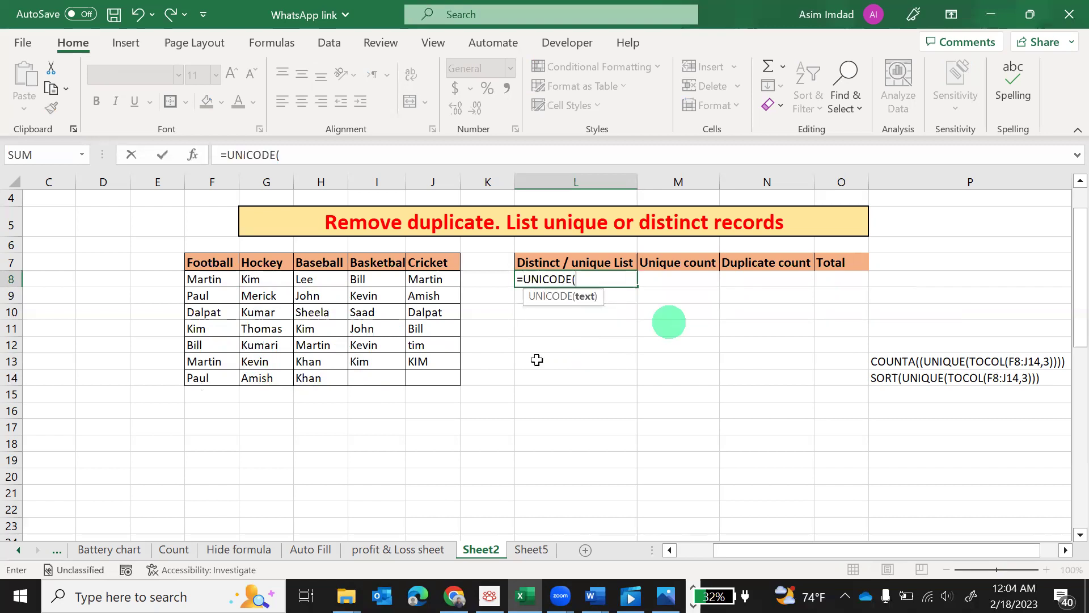
click(220, 284)
drag(268, 327, 417, 378)
text())
key(Return)
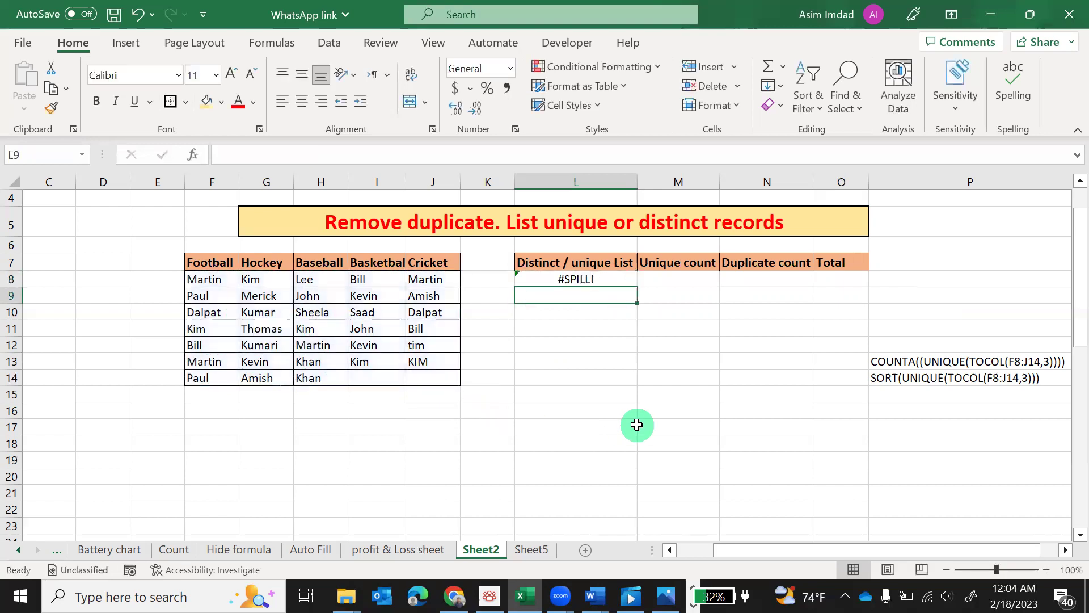
key(Up)
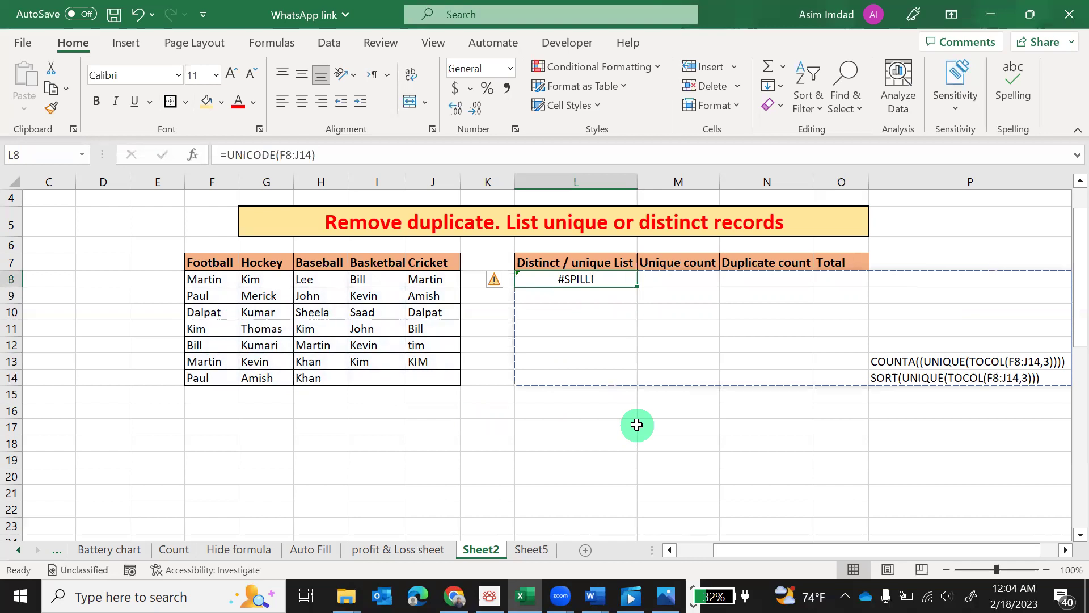
key(Delete)
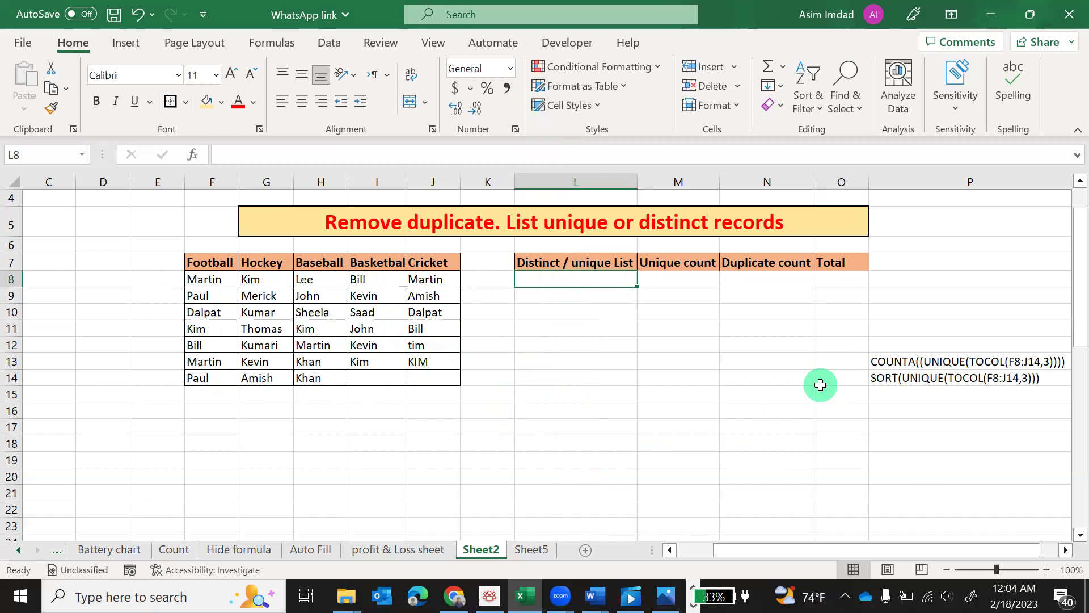
- Enter =TOCOL(F8:J14) in L8 to stack all sport columns into one column, and review the list down to its end
text(=)
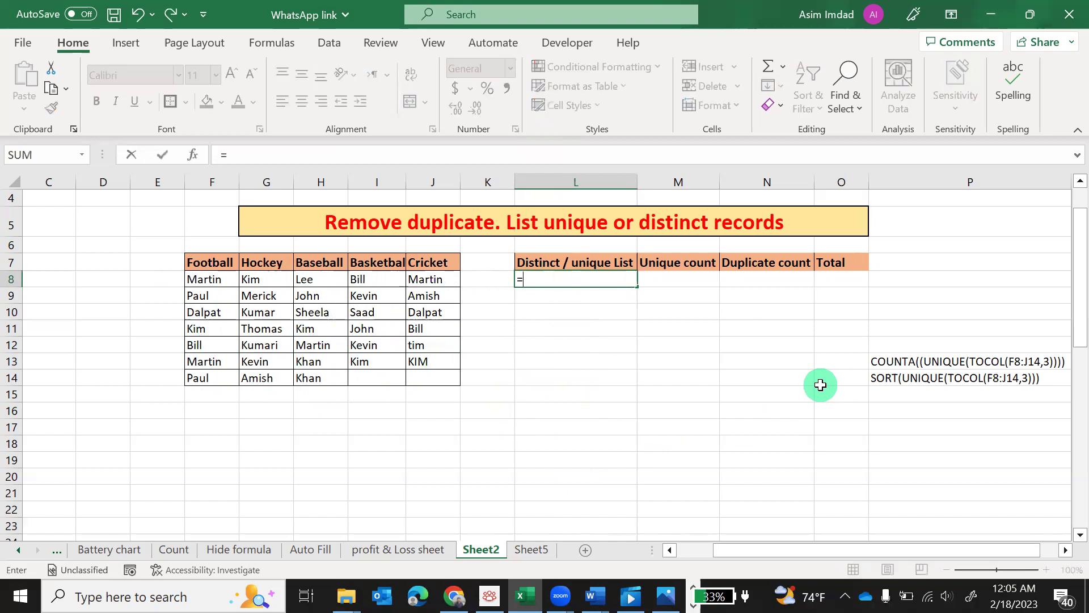
text(to)
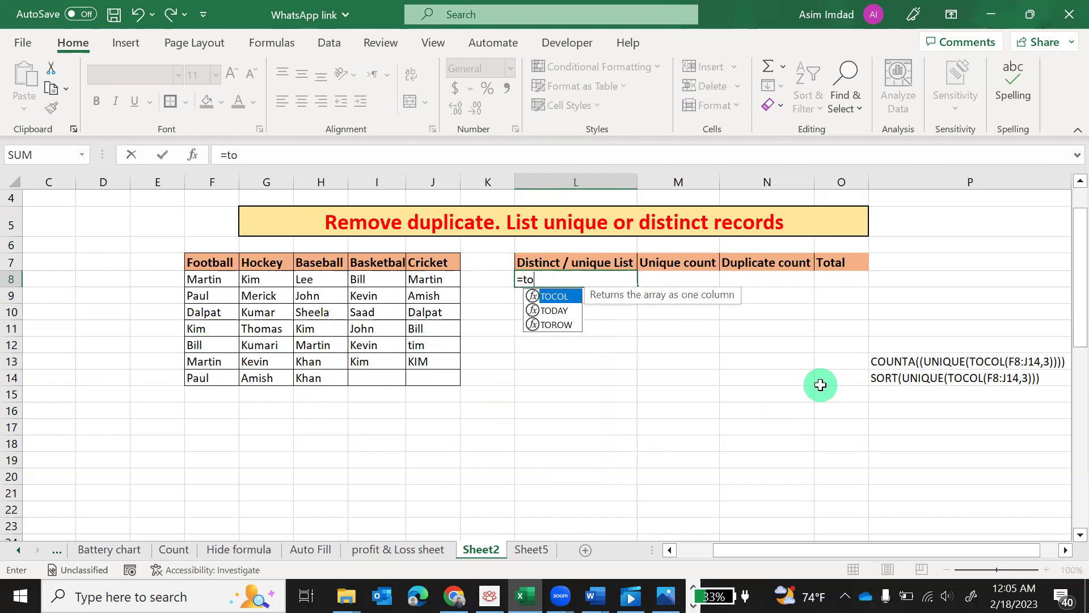
key(Tab)
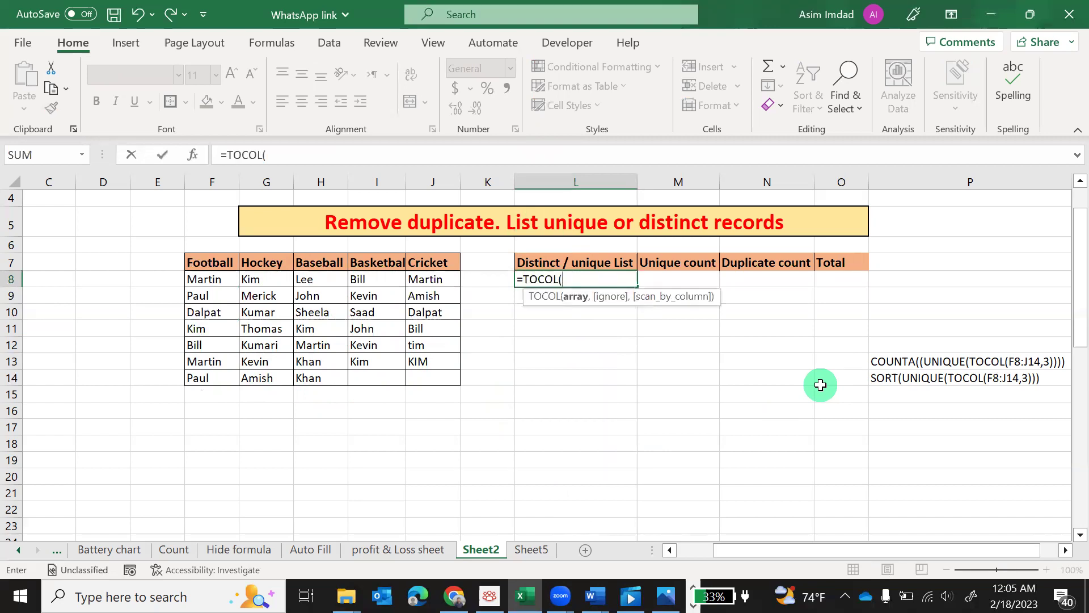
drag(219, 281, 430, 376)
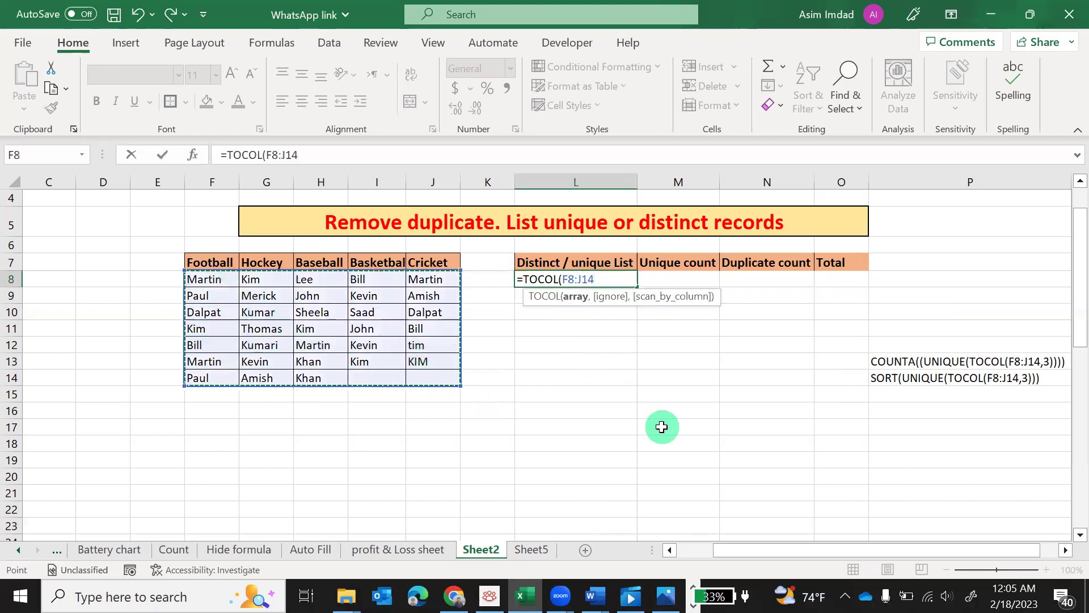
text())
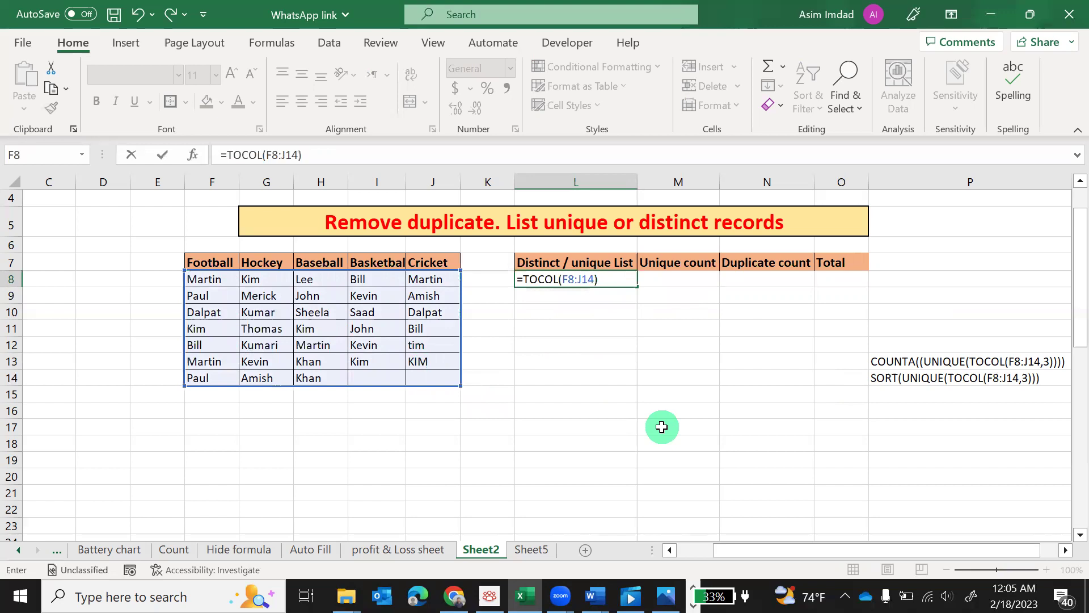
key(Return)
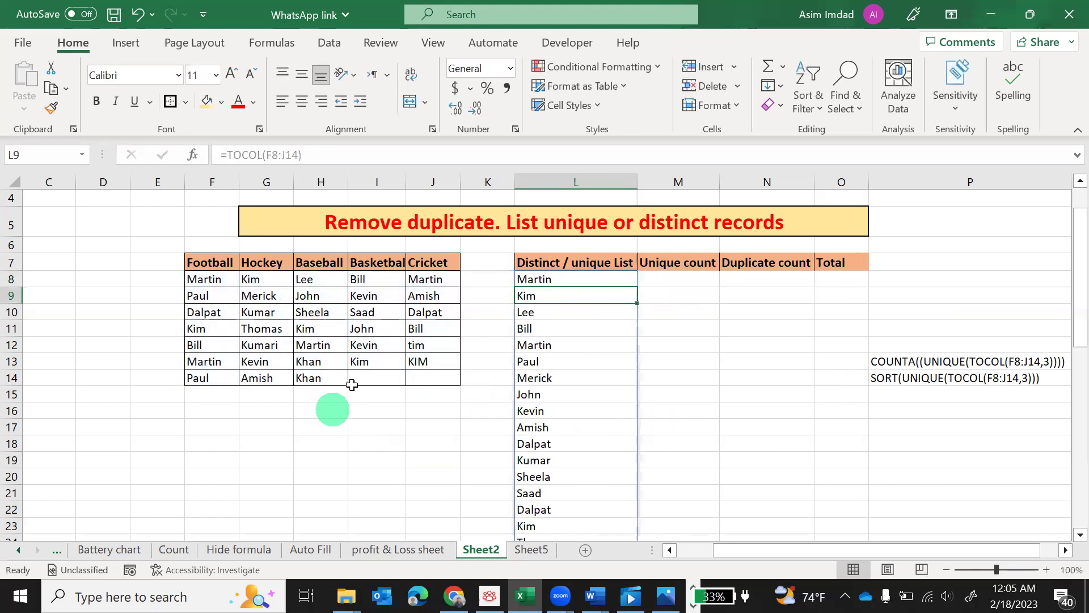
scroll(638, 448, down, 4)
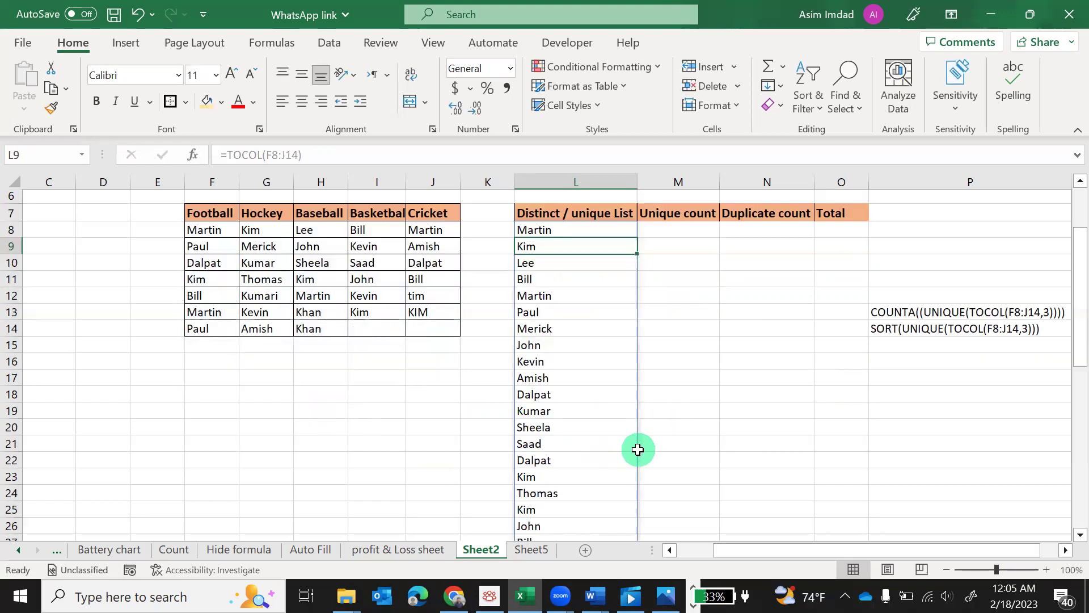
scroll(638, 449, down, 4)
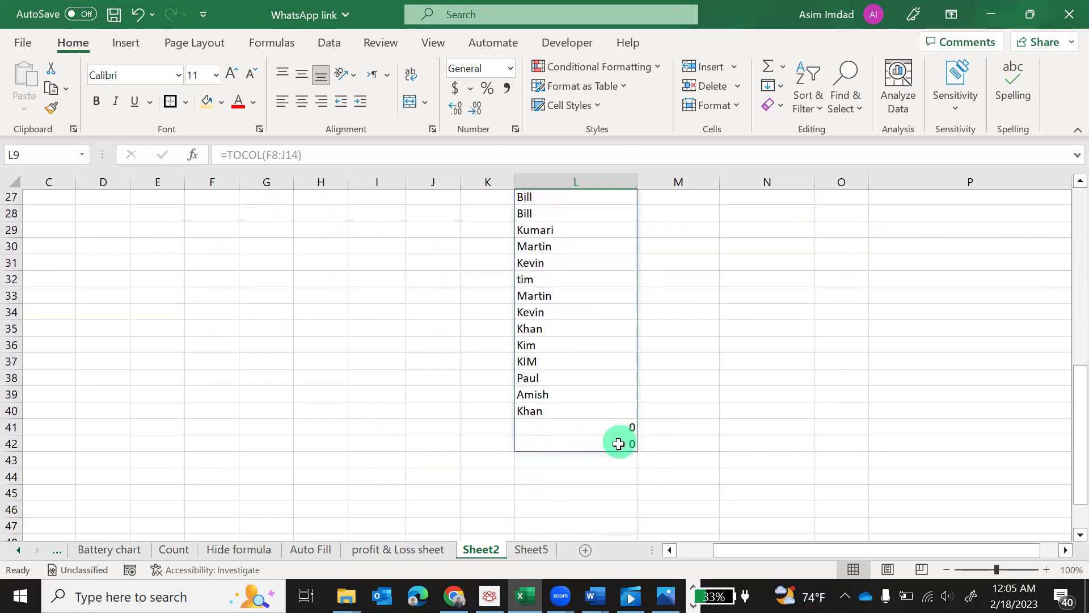
scroll(627, 454, up, 1)
scroll(627, 456, up, 6)
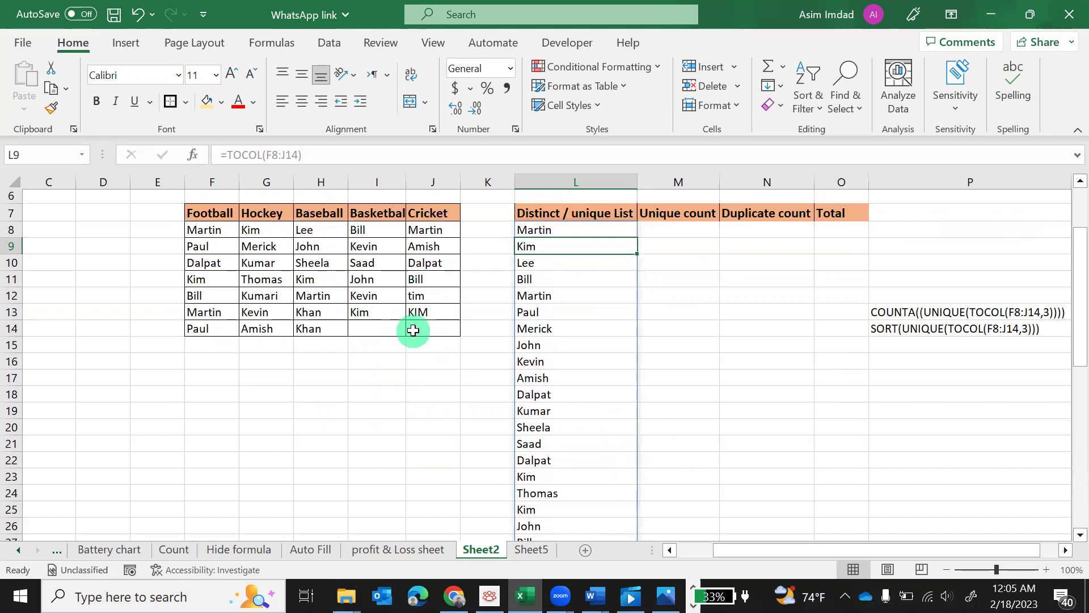
- Delete the last Basketball entry in I13, and check how the stacked list in column L treats the blank
click(380, 314)
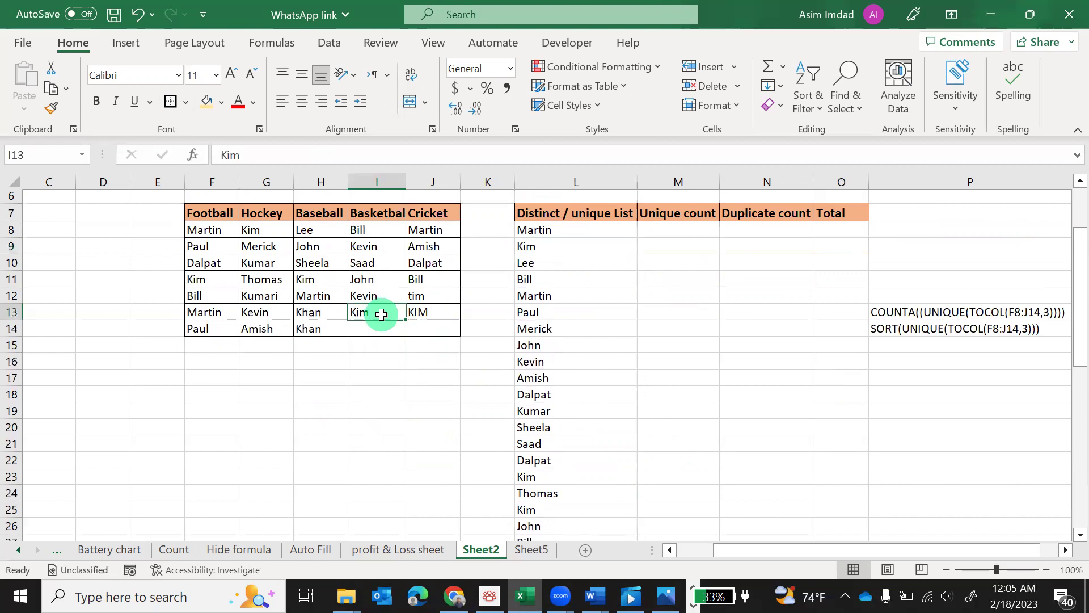
key(Delete)
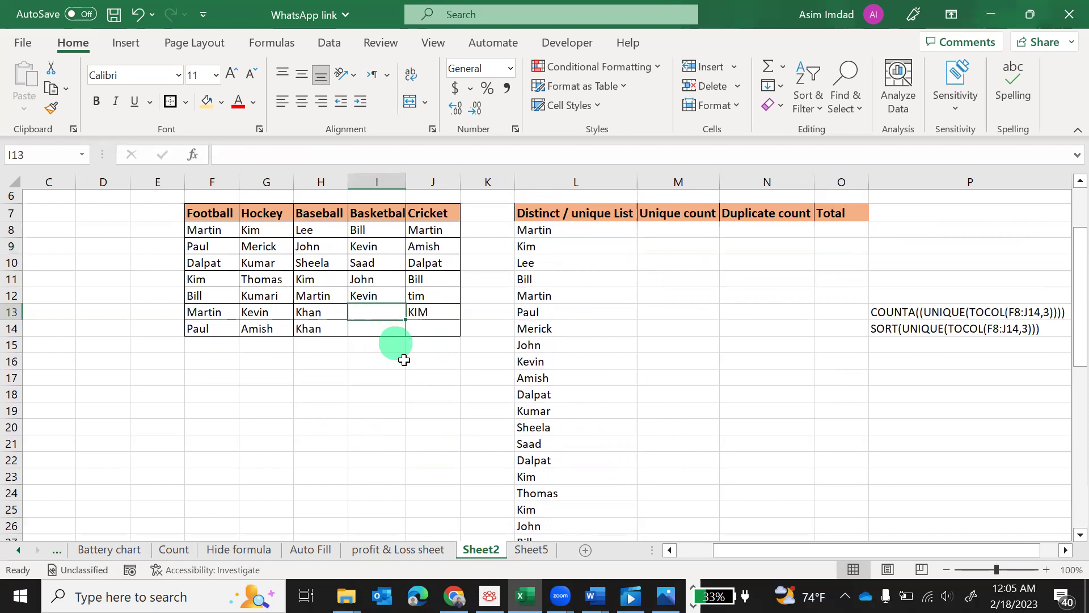
scroll(414, 402, down, 4)
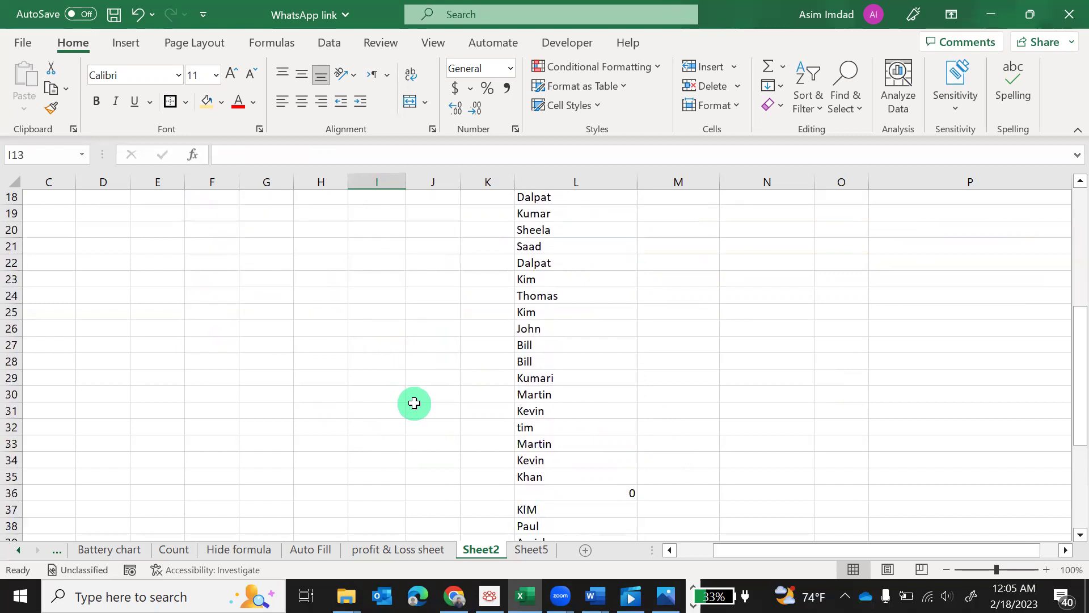
scroll(454, 341, down, 3)
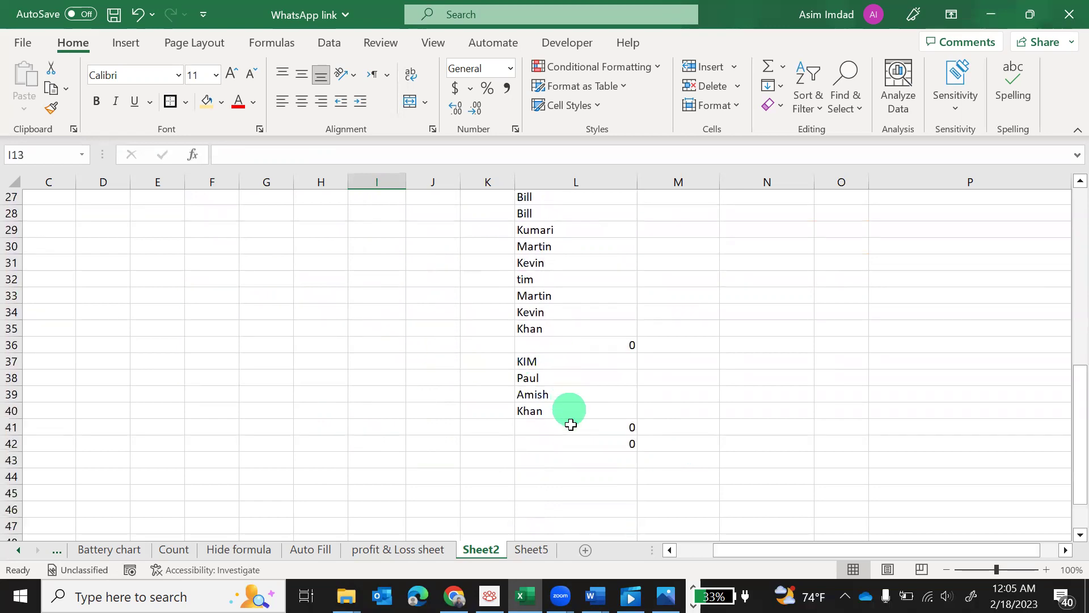
scroll(573, 443, up, 3)
scroll(575, 451, up, 5)
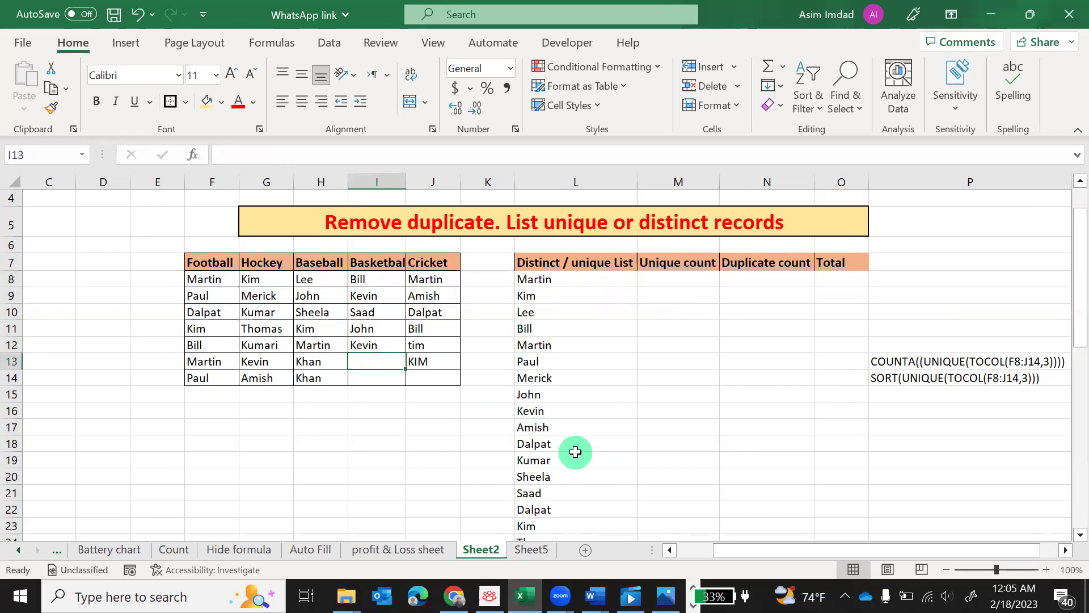
- Change the formula in L8 to =TOCOL(F8:J14,3) to ignore blanks and errors, and check the stacked list to its end
click(554, 281)
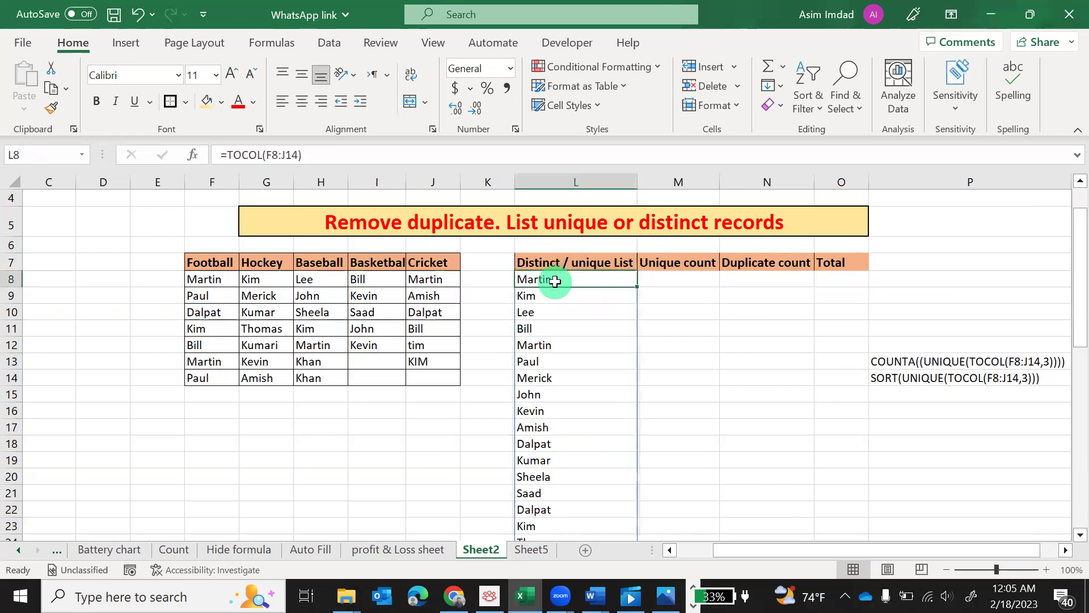
click(298, 155)
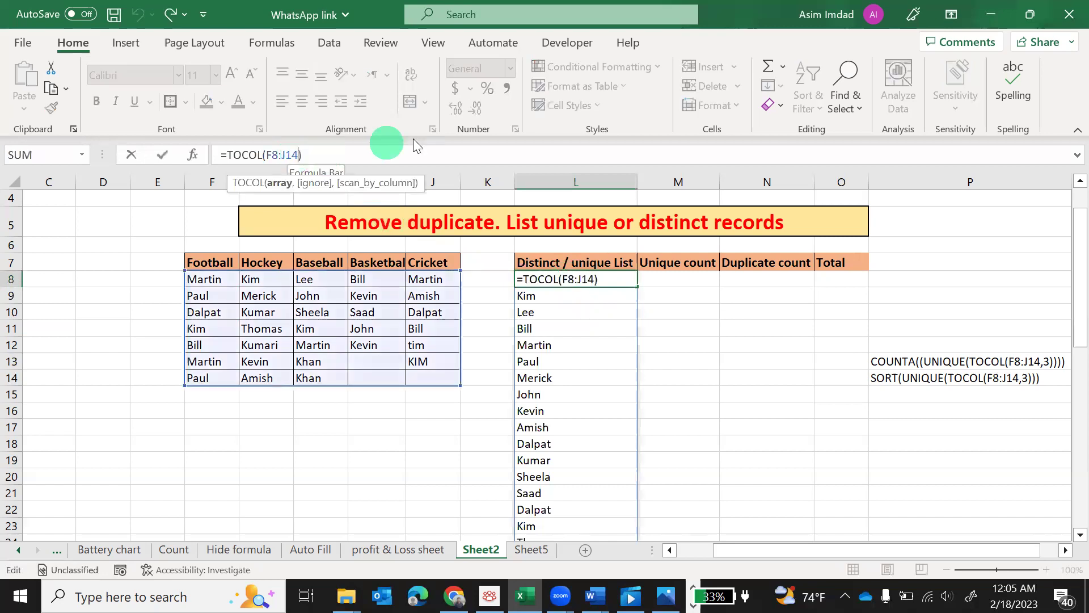
click(570, 148)
key(BackSpace)
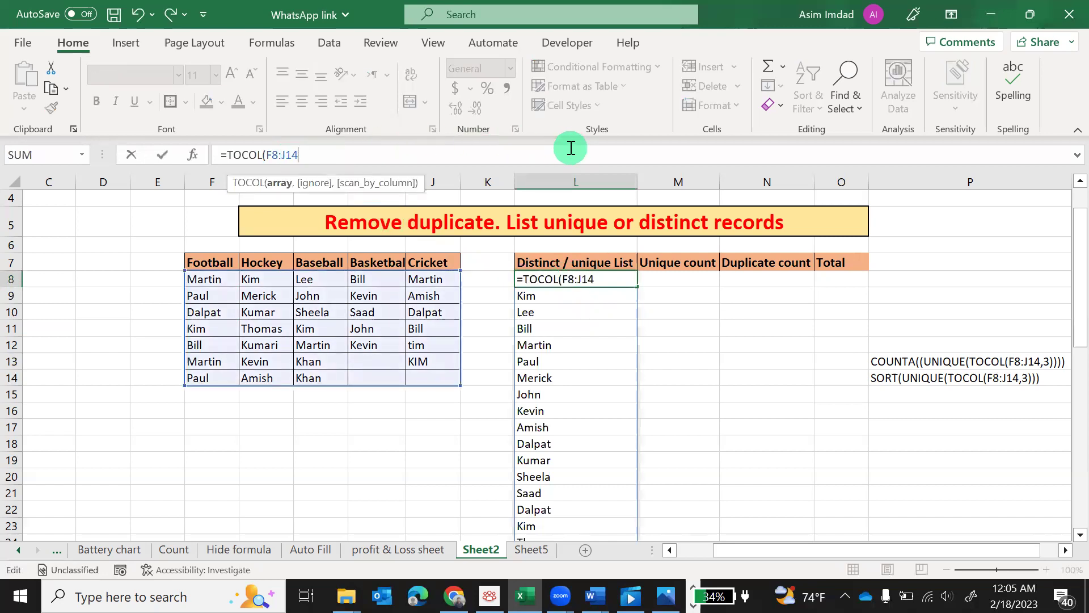
text(,)
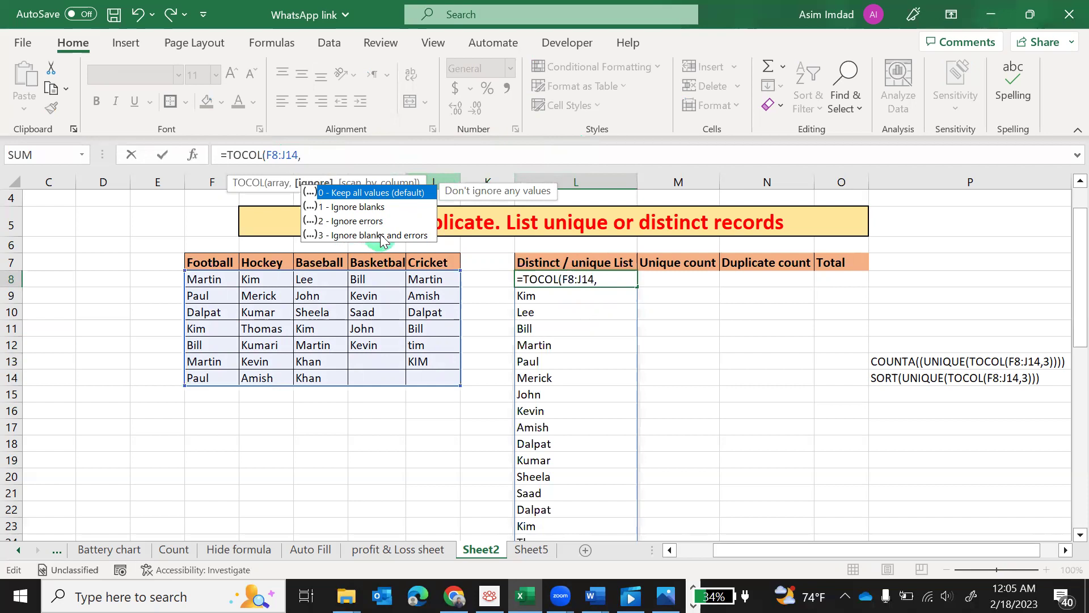
key(Down)
key(Down)
key(Down)
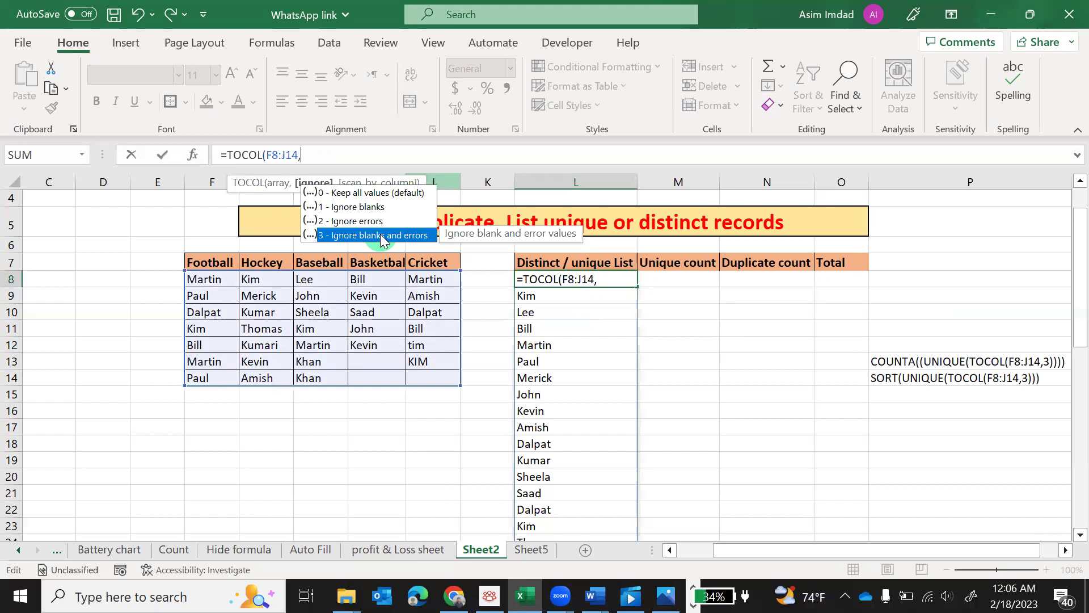
double_click(380, 235)
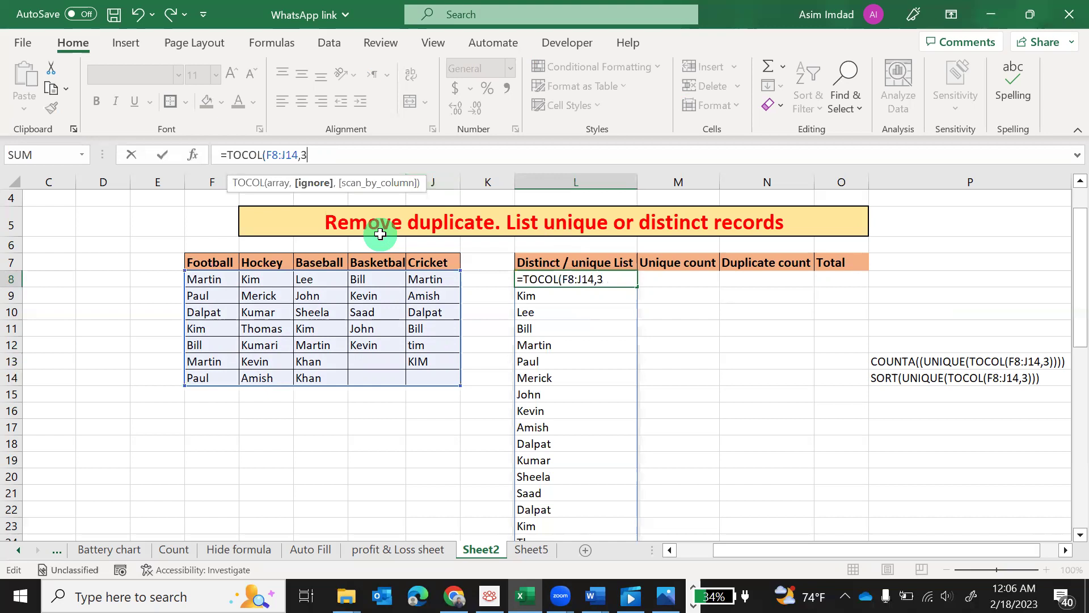
text())
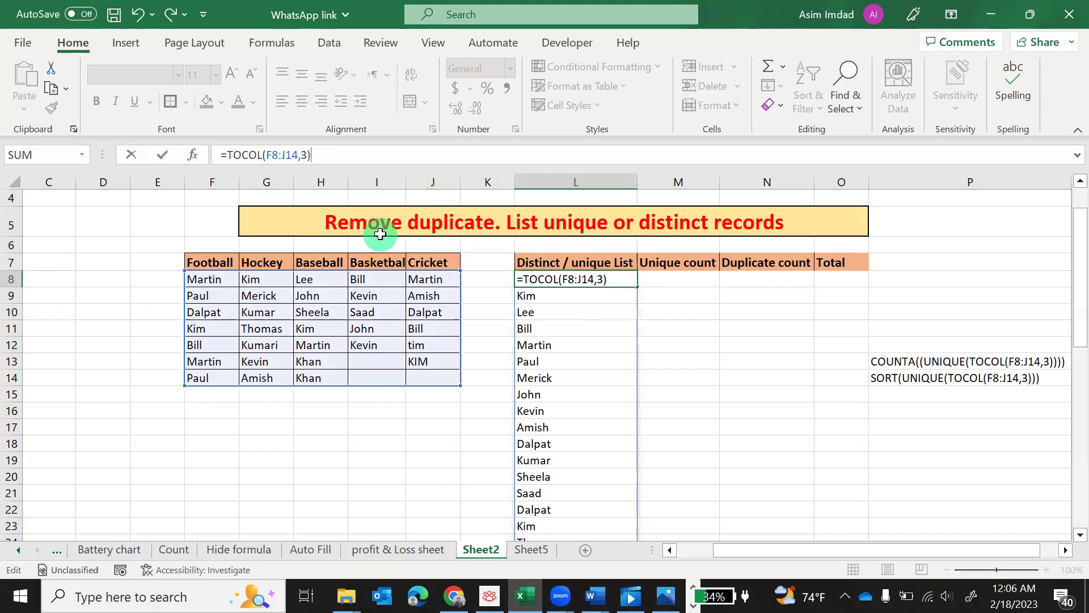
key(Return)
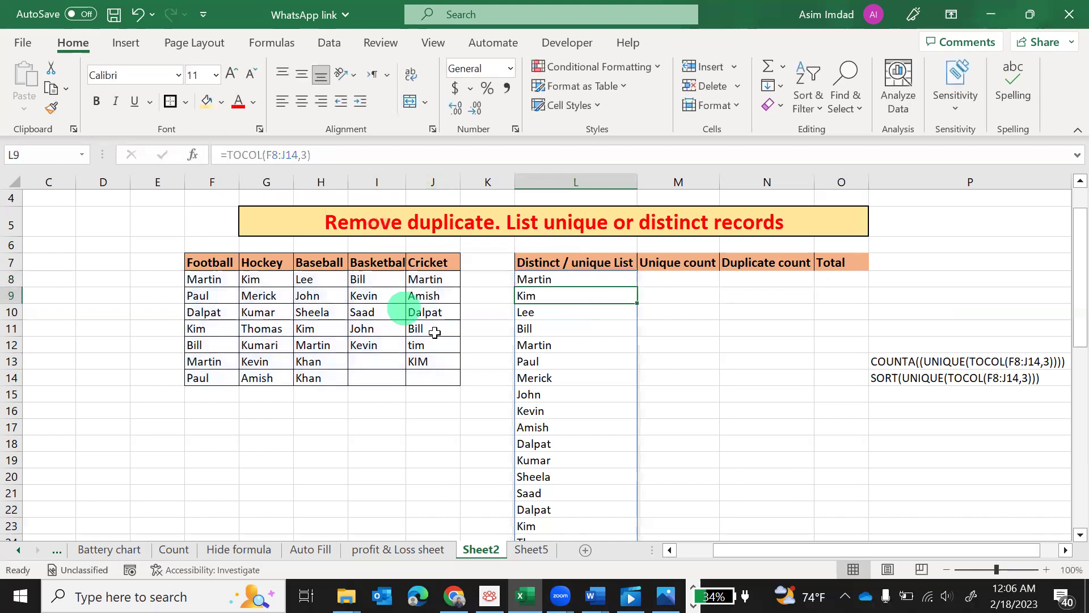
scroll(549, 406, down, 9)
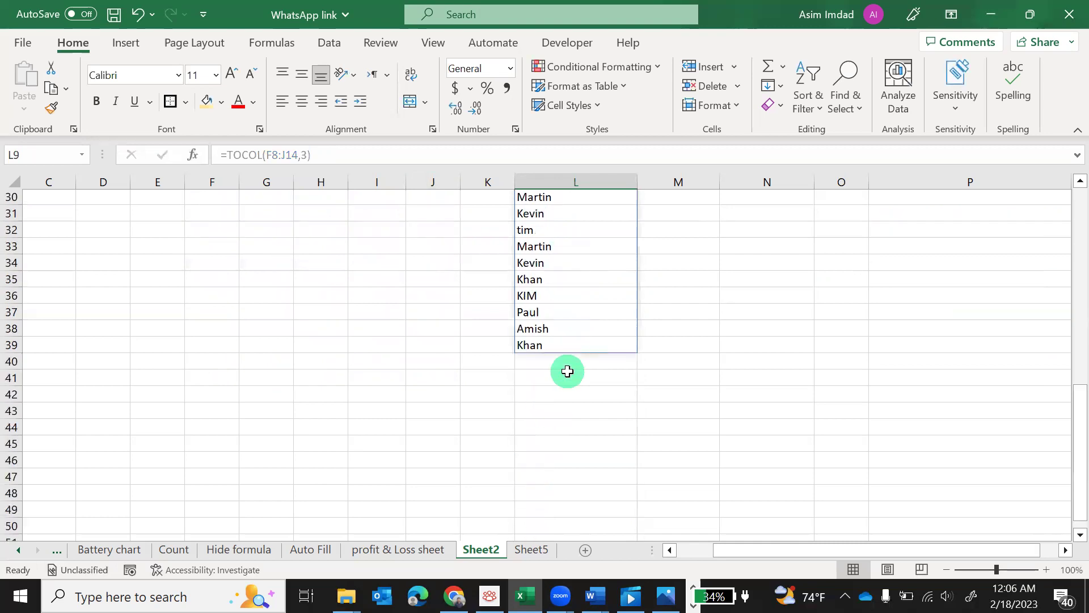
scroll(567, 377, up, 6)
scroll(569, 405, up, 4)
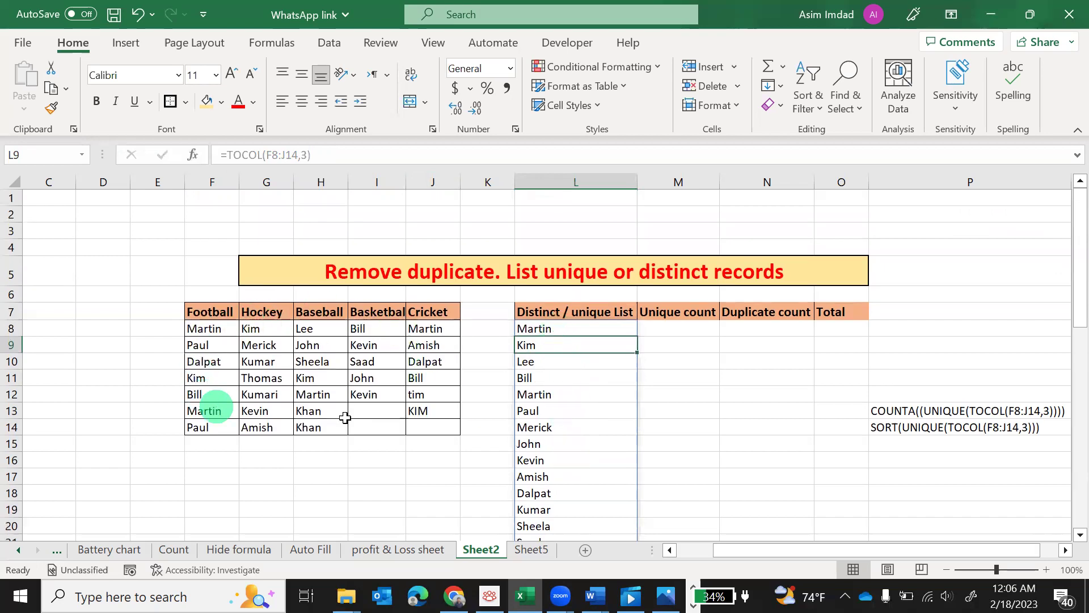
- Wrap the formula in L8 in UNIQUE so it reads =UNIQUE(TOCOL(F8:J14,3))
click(549, 329)
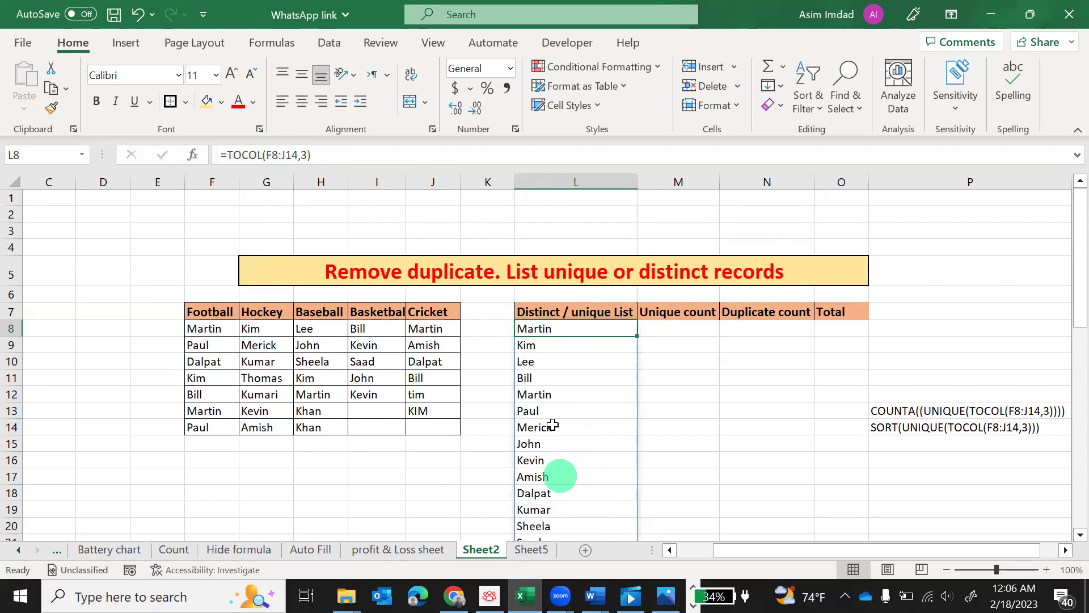
click(227, 156)
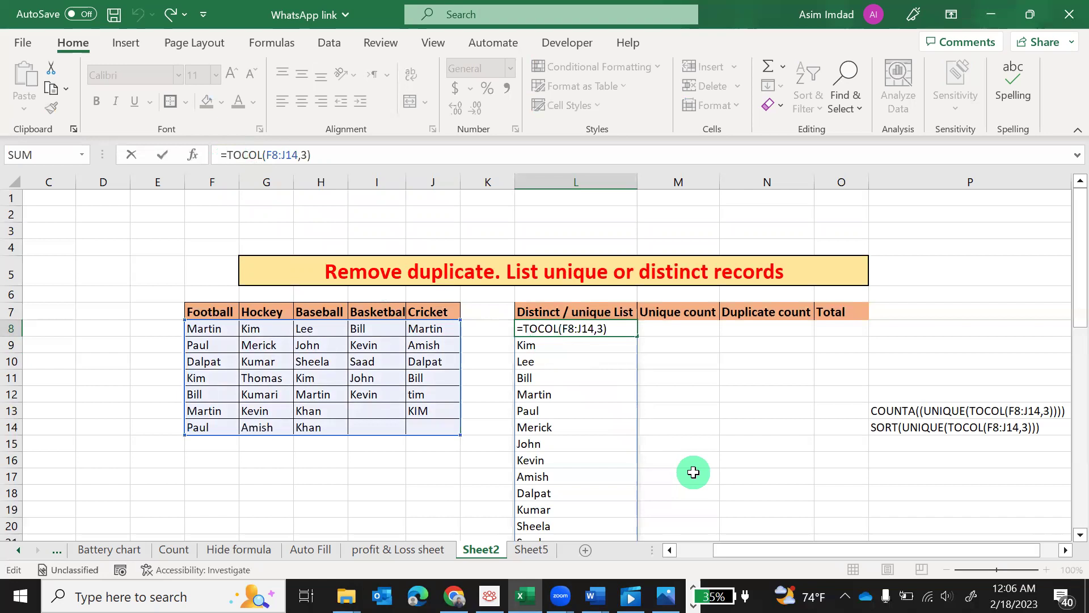
text(uni)
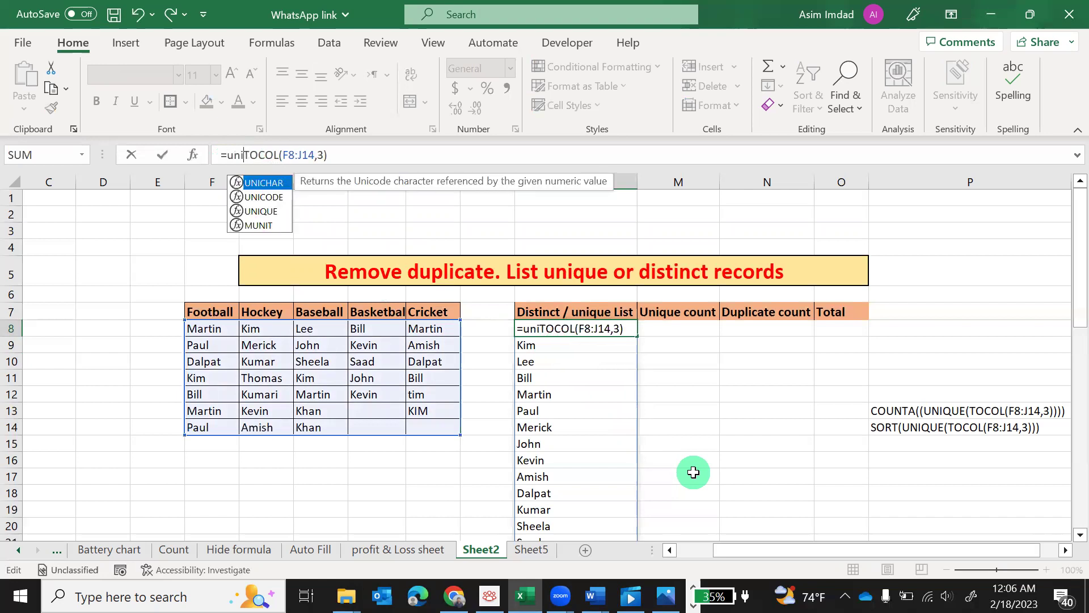
key(Down)
key(Down)
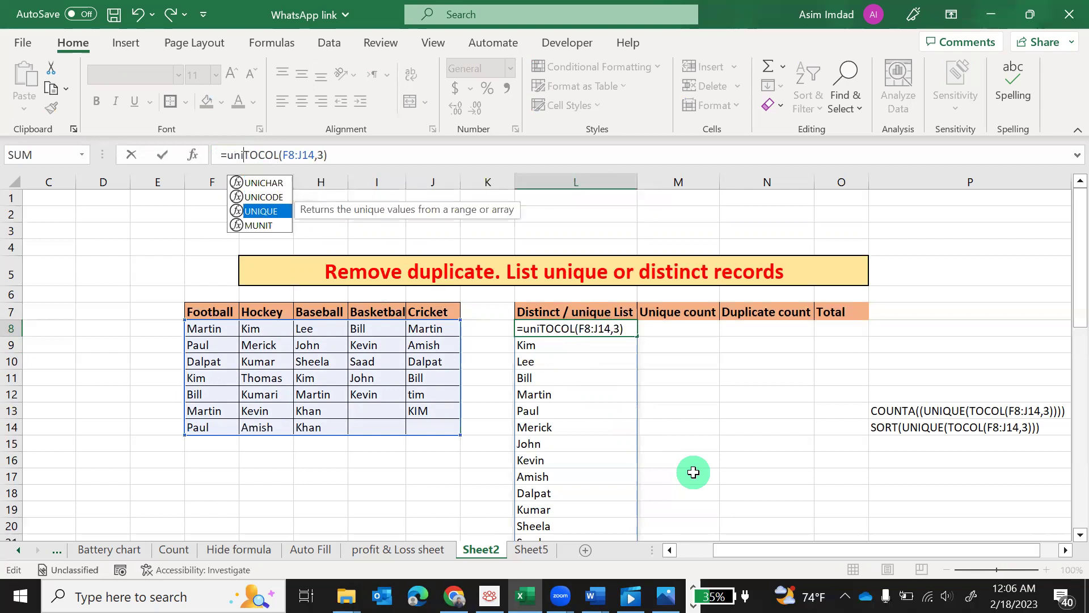
key(Tab)
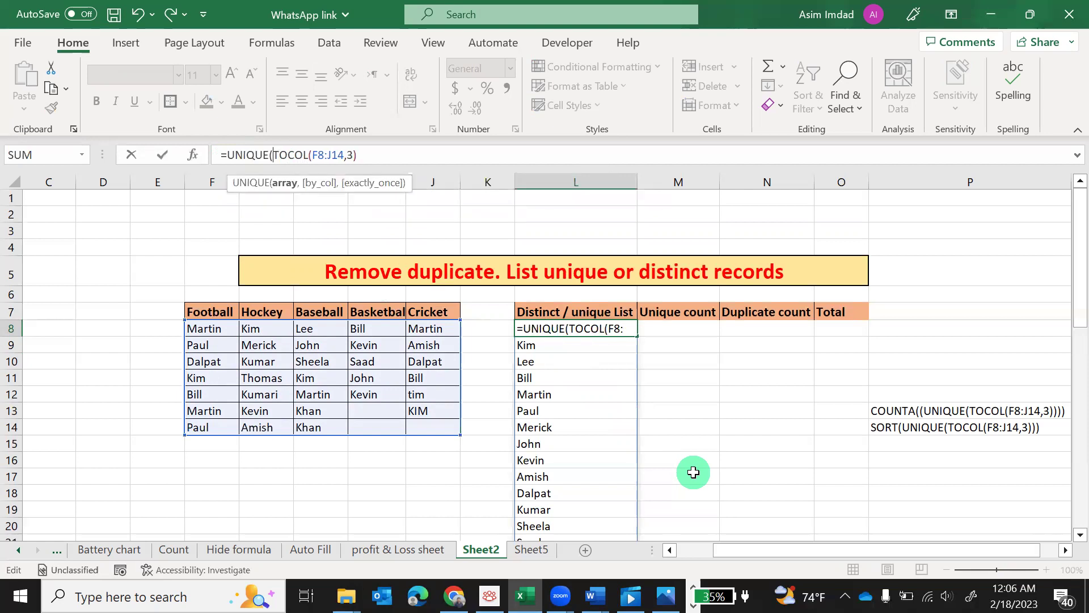
key(End)
key(Left)
key(Left)
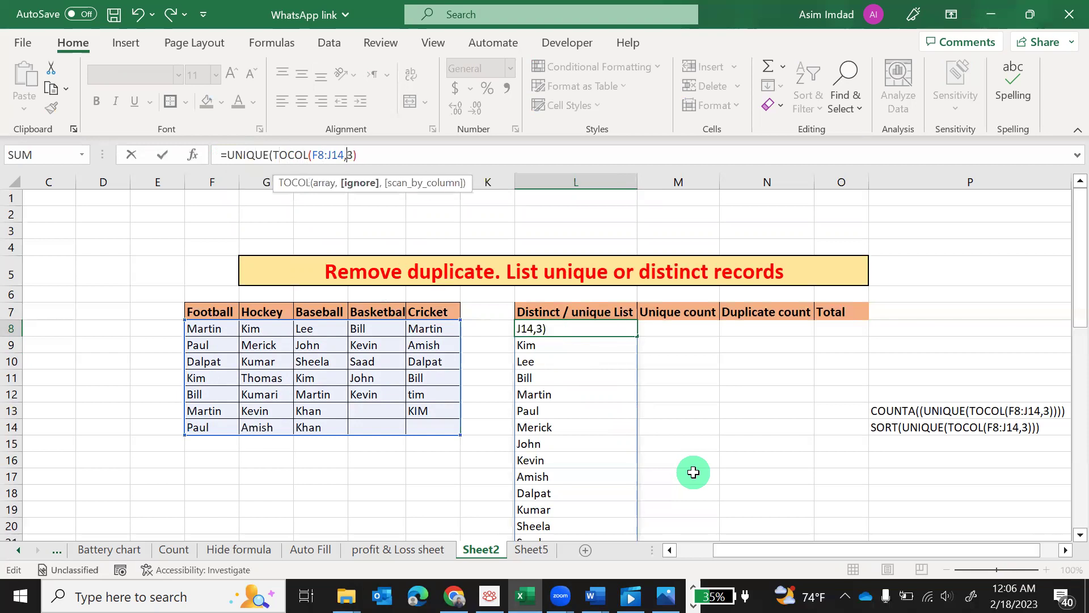
key(End)
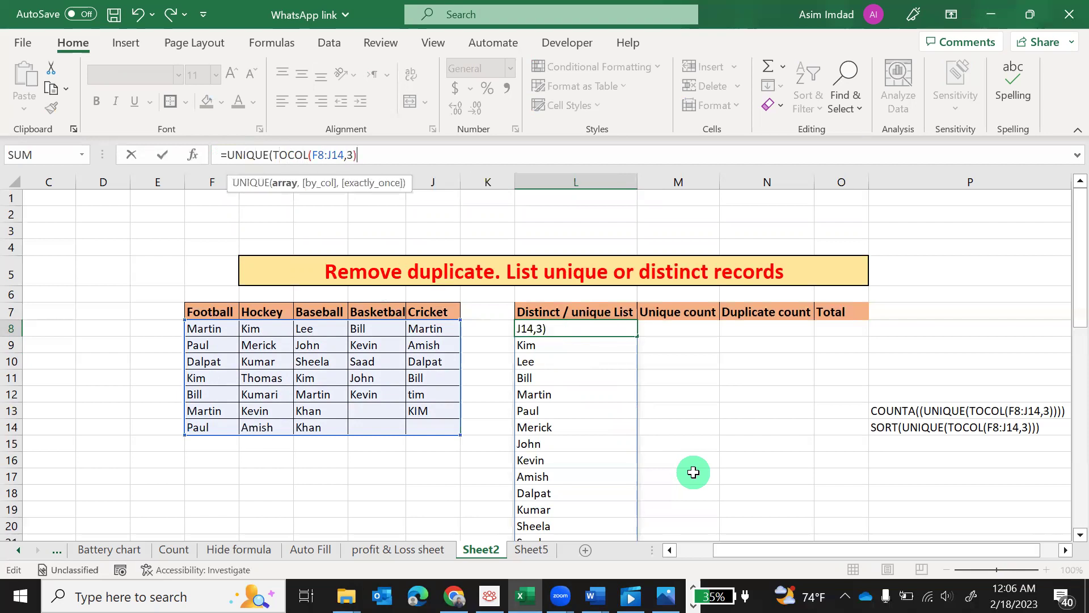
text())
key(Return)
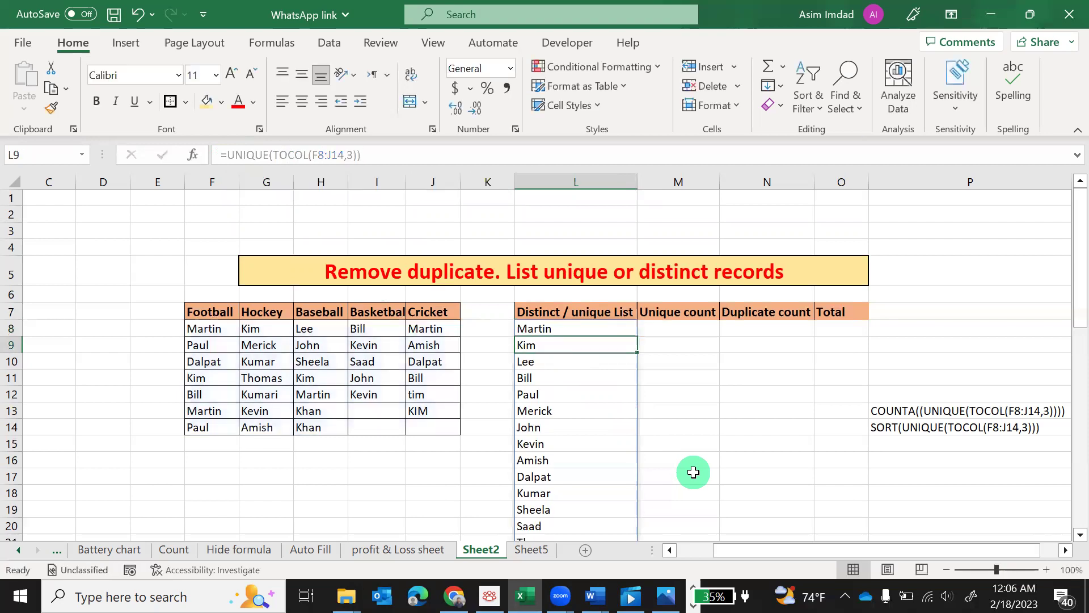
- Examine the distinct list in column L from its first to last name and compare it with the sports table
scroll(560, 416, down, 3)
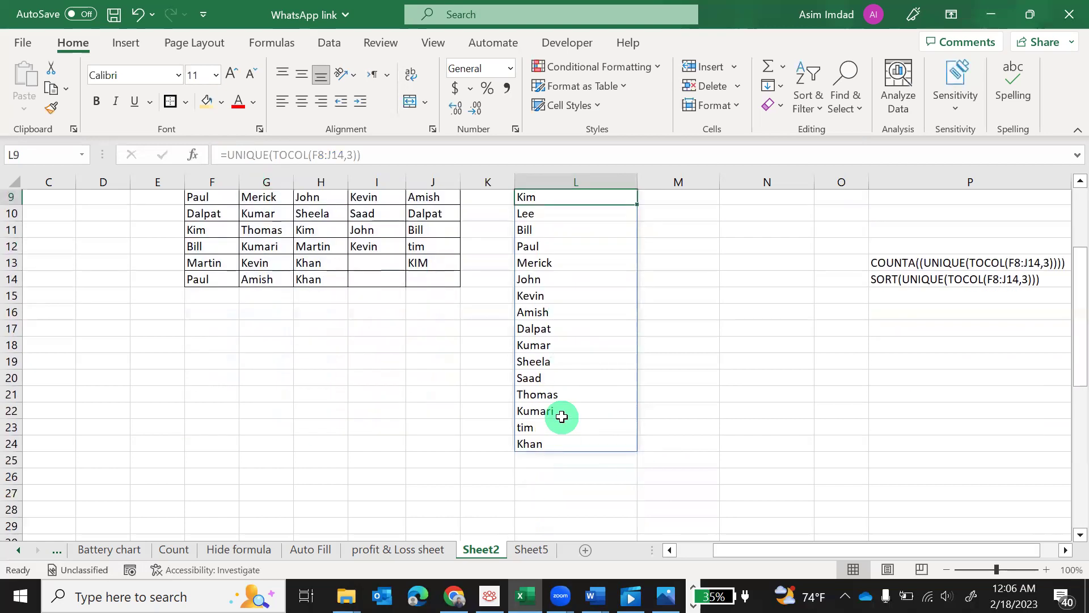
scroll(562, 417, up, 2)
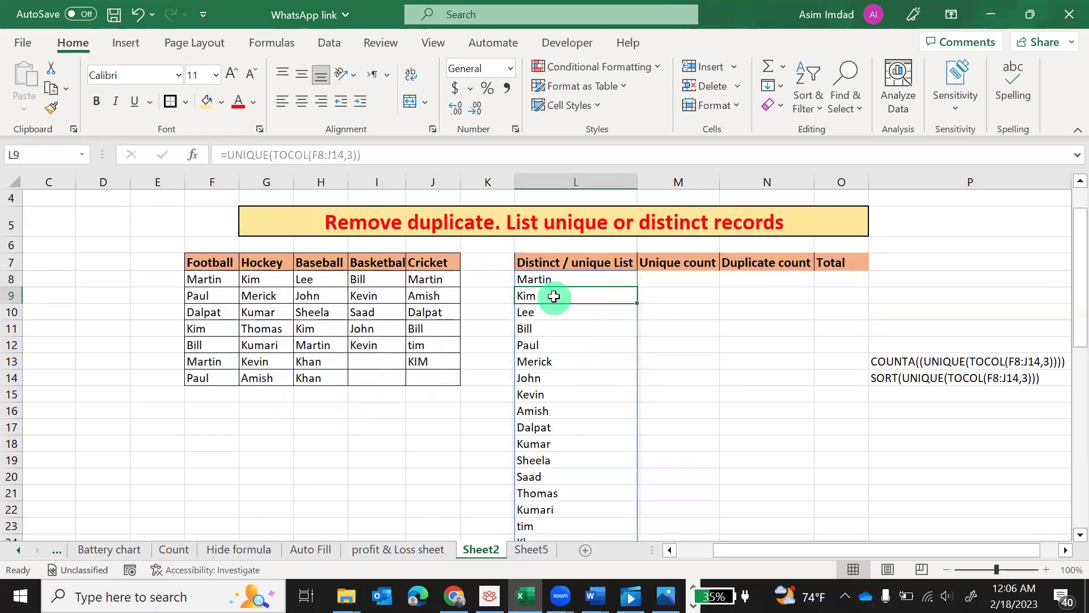
click(545, 280)
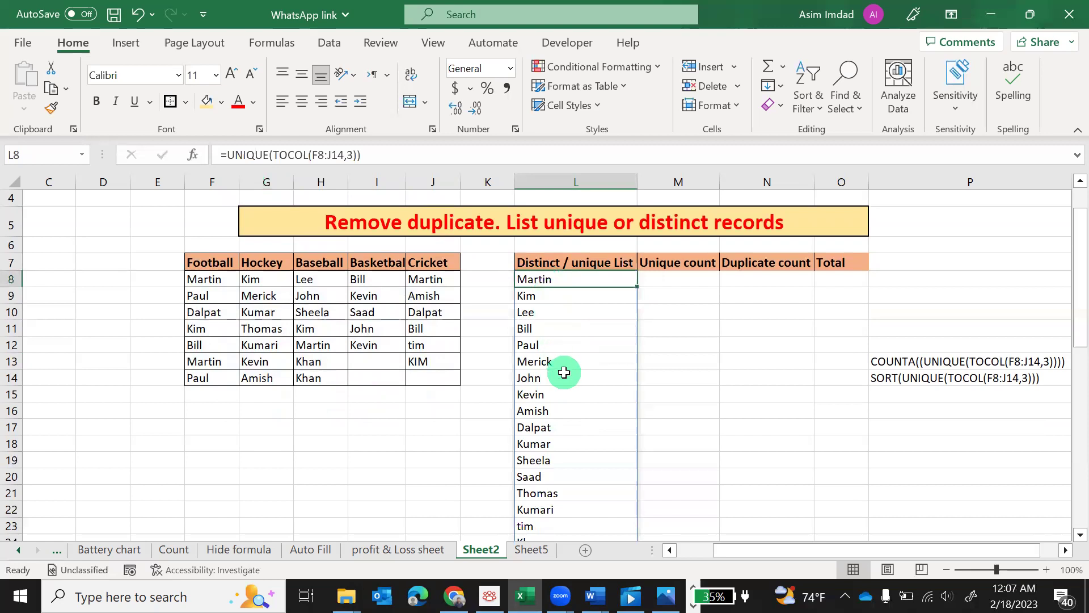
scroll(574, 431, down, 2)
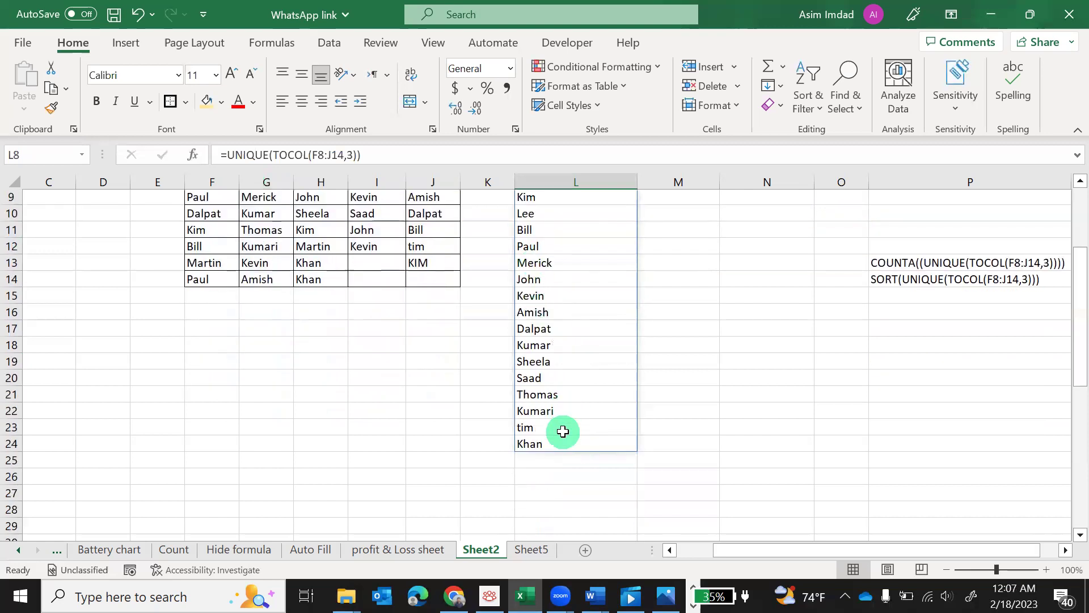
scroll(560, 437, up, 1)
scroll(559, 440, up, 2)
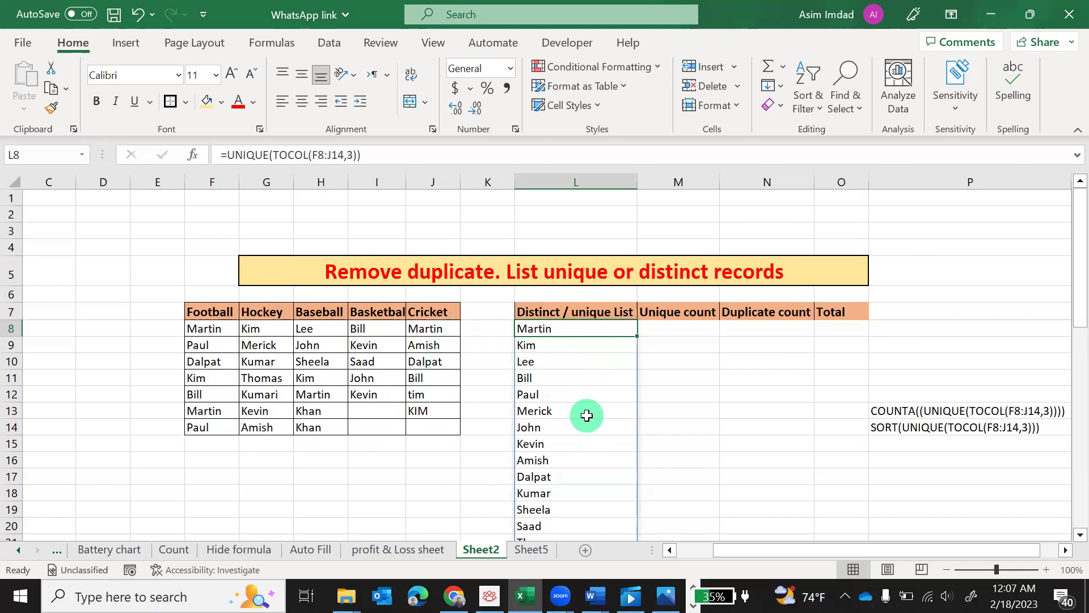
scroll(593, 339, down, 2)
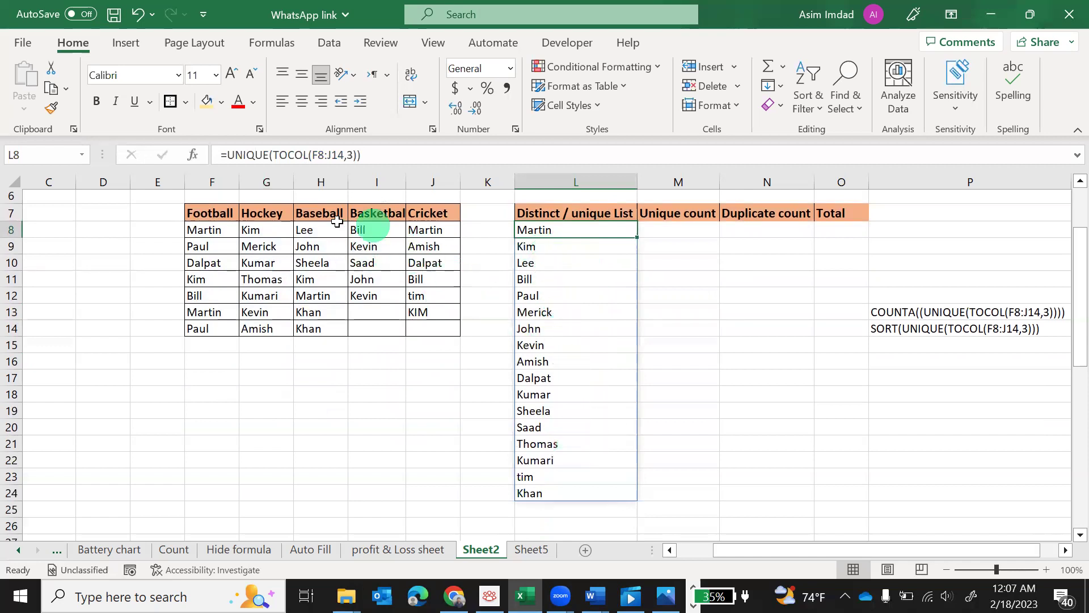
scroll(368, 361, up, 2)
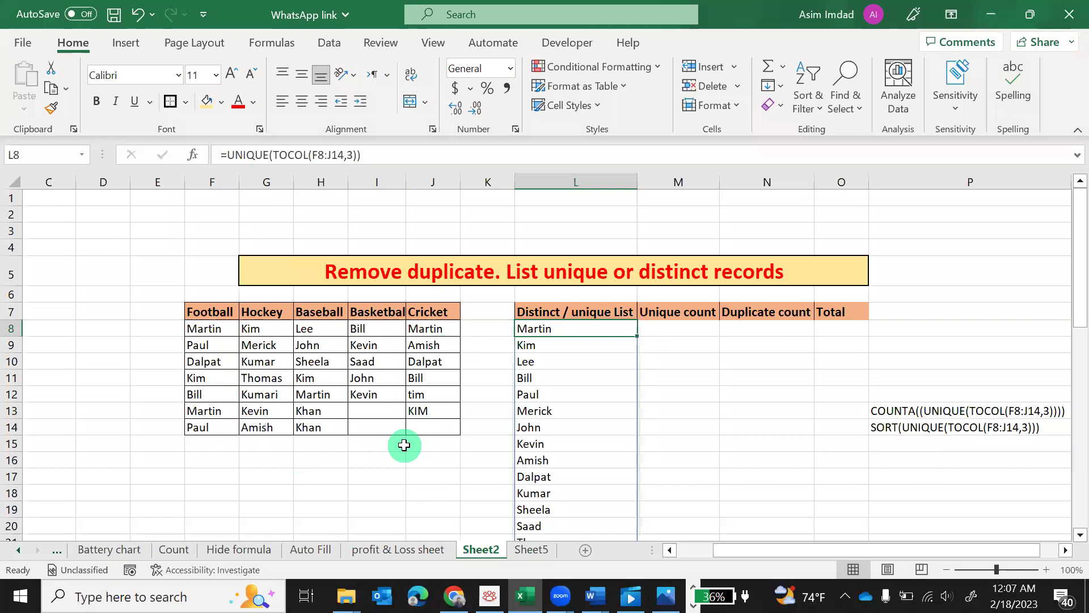
scroll(652, 425, down, 2)
scroll(658, 427, up, 1)
scroll(658, 430, down, 1)
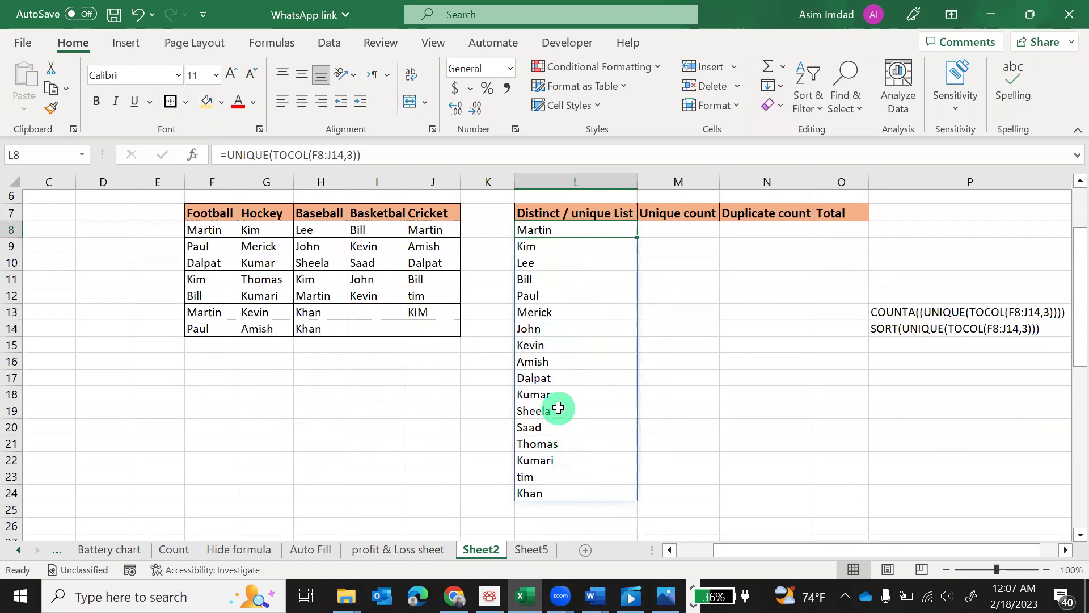
- Wrap the formula in L8 in SORT as =SORT(UNIQUE(TOCOL(F8:J14,3))), and check the first and last names in the list
click(232, 154)
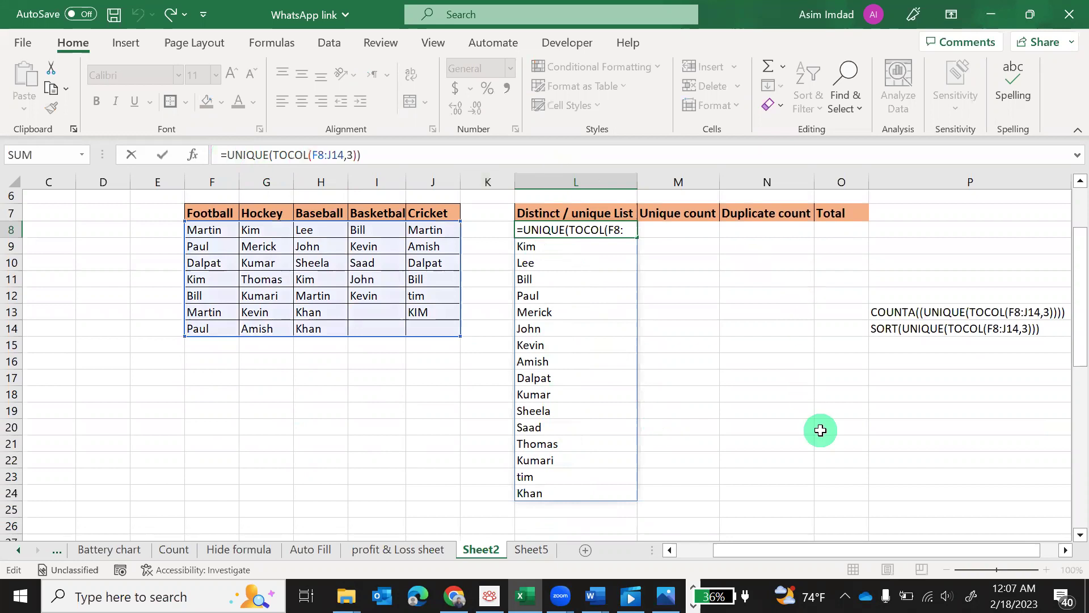
text(sort)
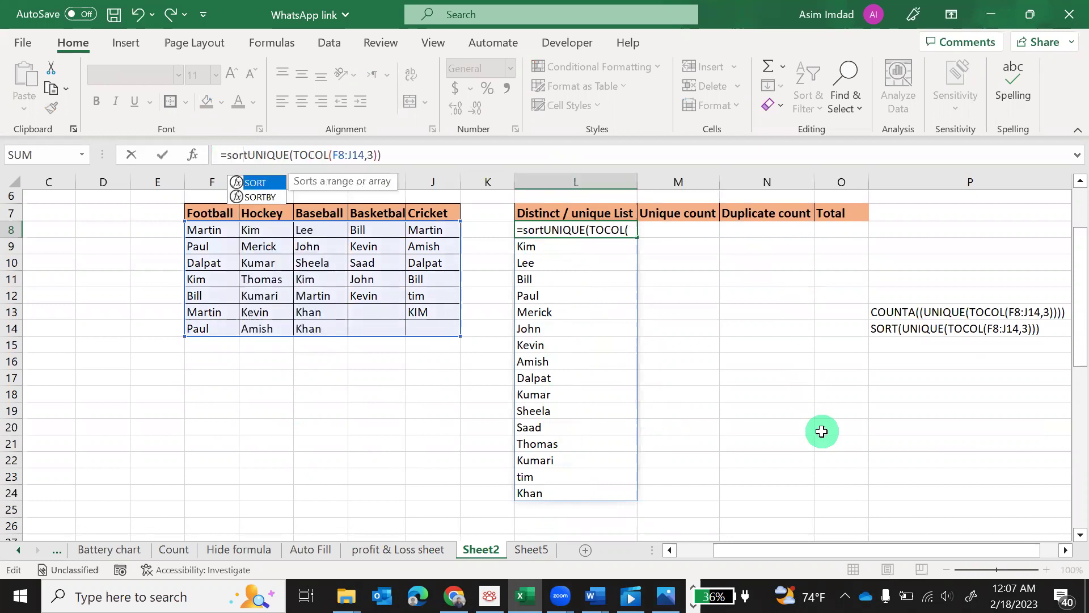
key(Tab)
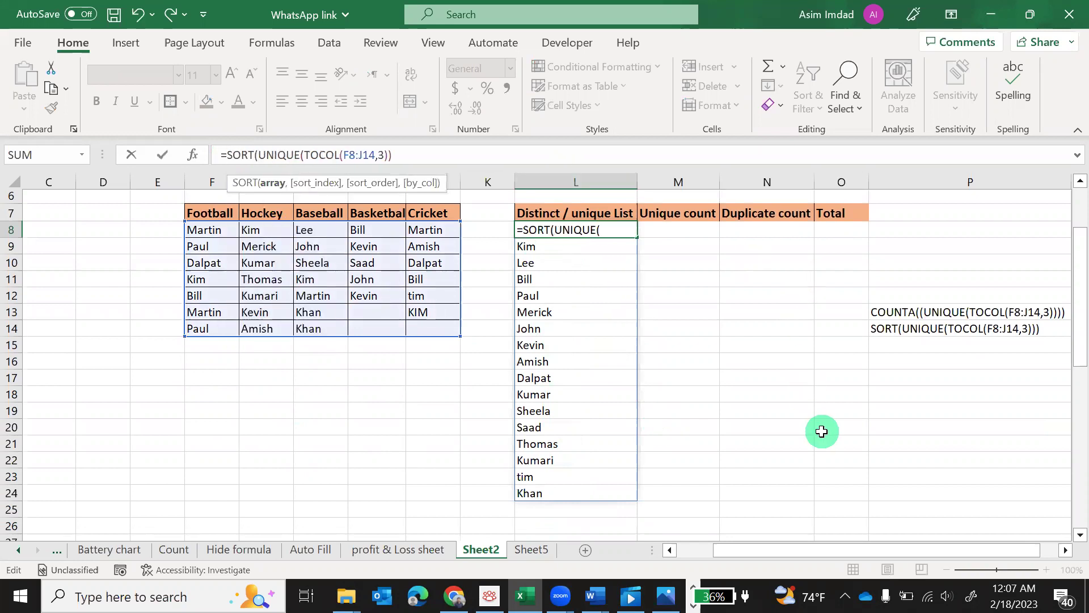
key(Right)
key(Right)
key(Right)
key(Right)
key(Right)
key(Right)
key(Right)
key(Right)
key(Right)
key(Right)
key(Right)
key(Right)
key(Right)
key(Right)
key(Right)
key(Right)
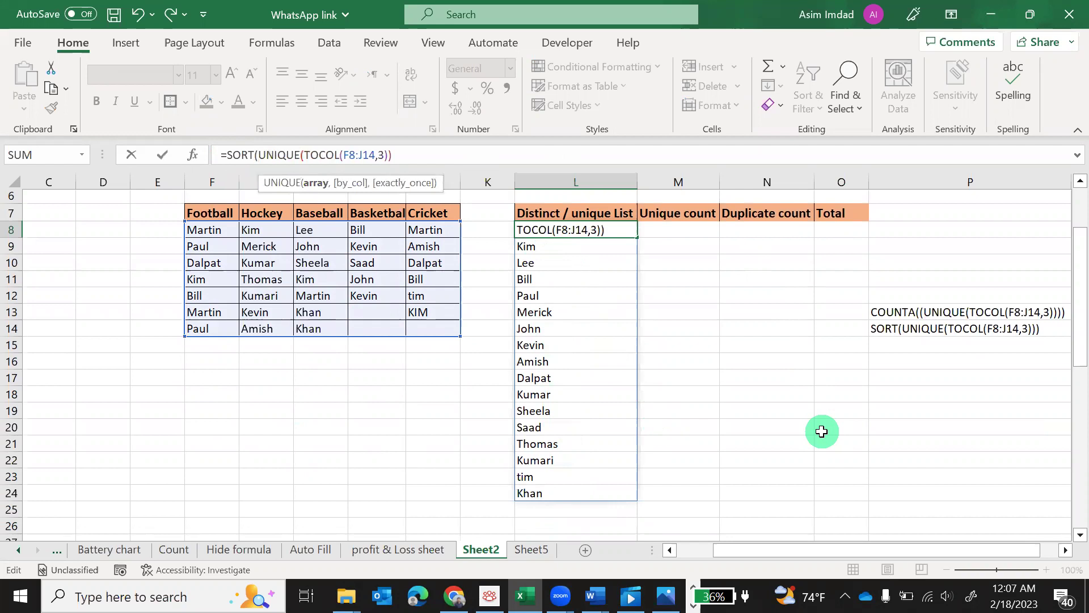
key(Right)
key(Right)
key(Right)
key(Right)
key(Right)
key(Right)
key(Right)
text())
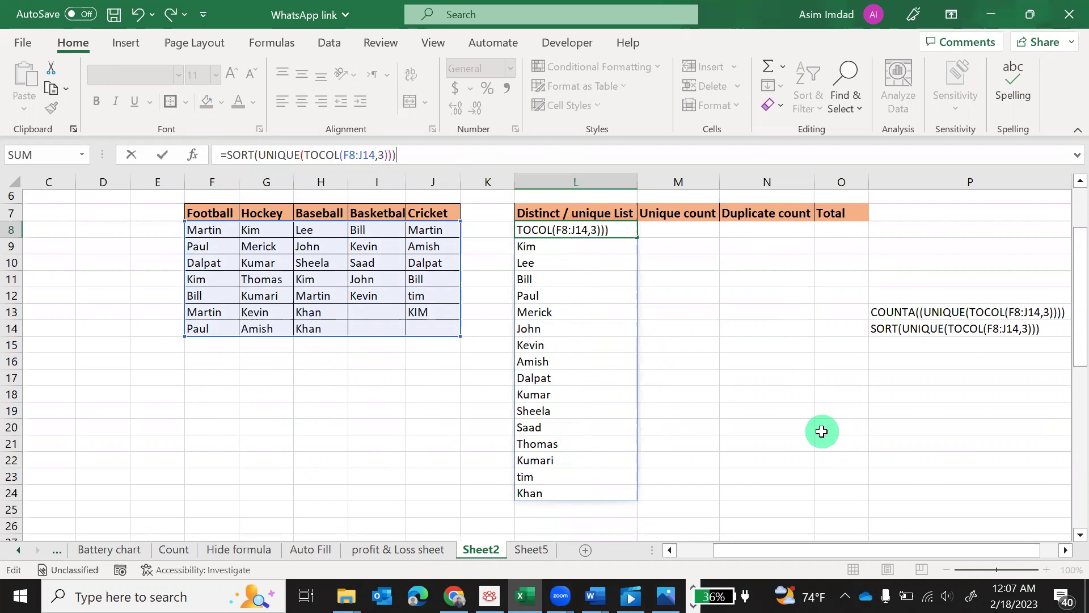
key(Return)
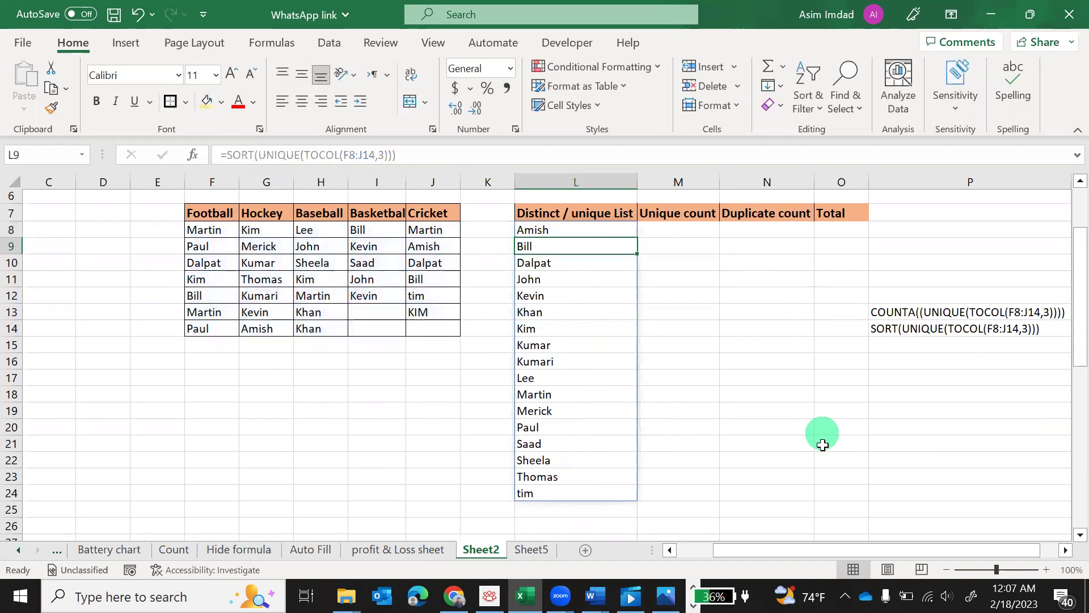
click(561, 232)
click(525, 497)
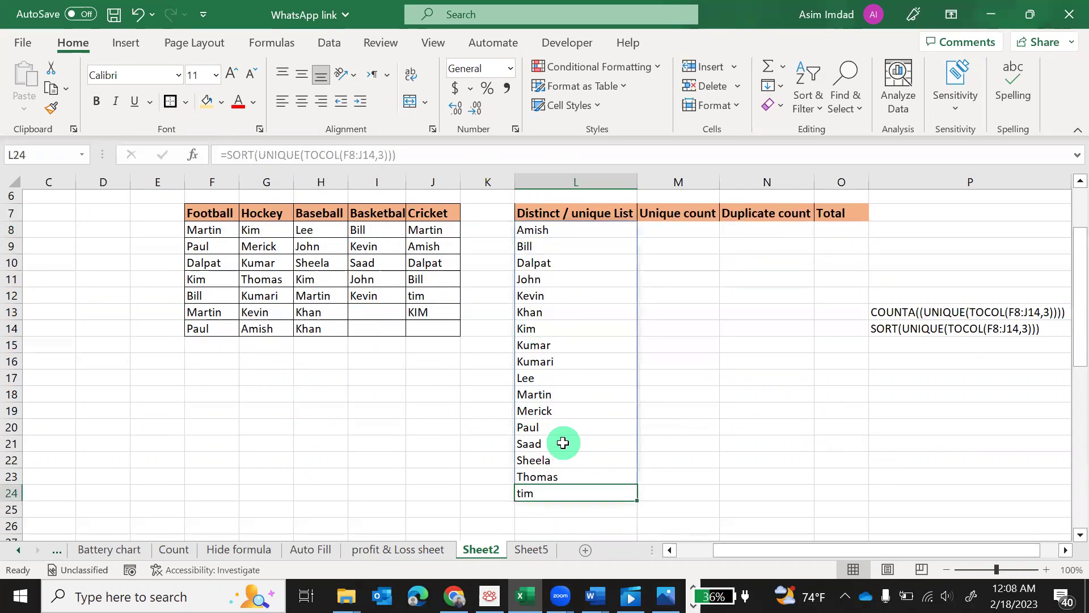
click(538, 233)
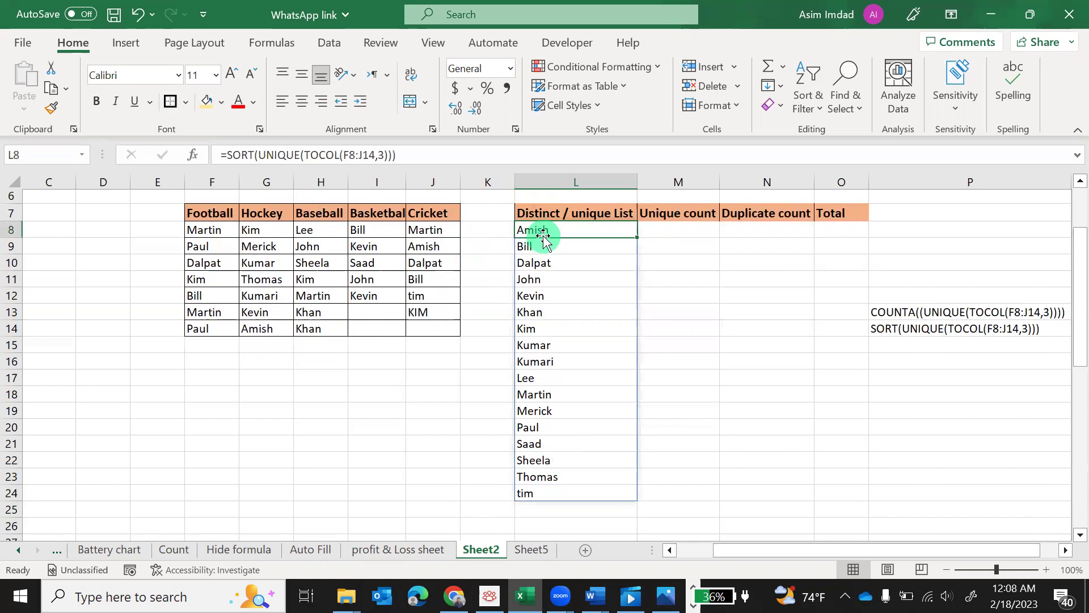
- Sort the list in descending order by changing the formula in L8 to =SORT(UNIQUE(TOCOL(F8:J14,3)),1,-1)
click(414, 154)
key(BackSpace)
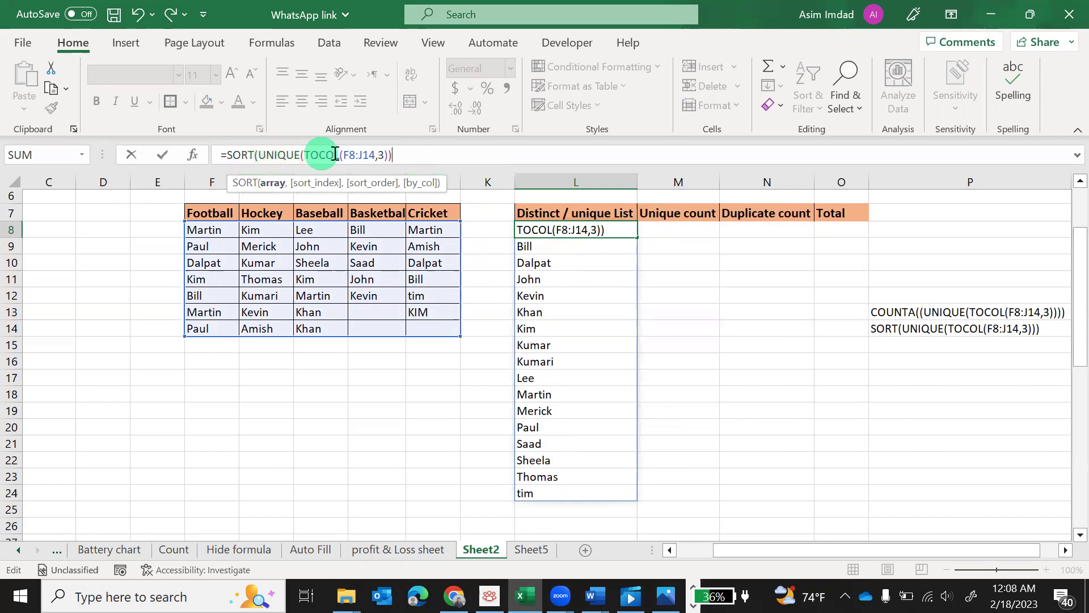
text(,)
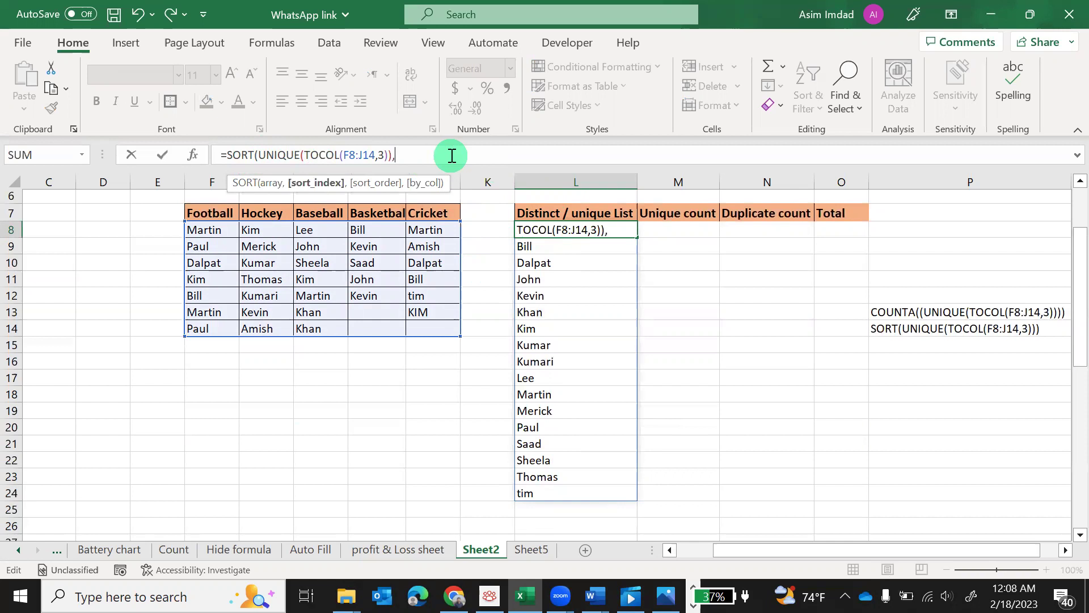
text(1)
text(,)
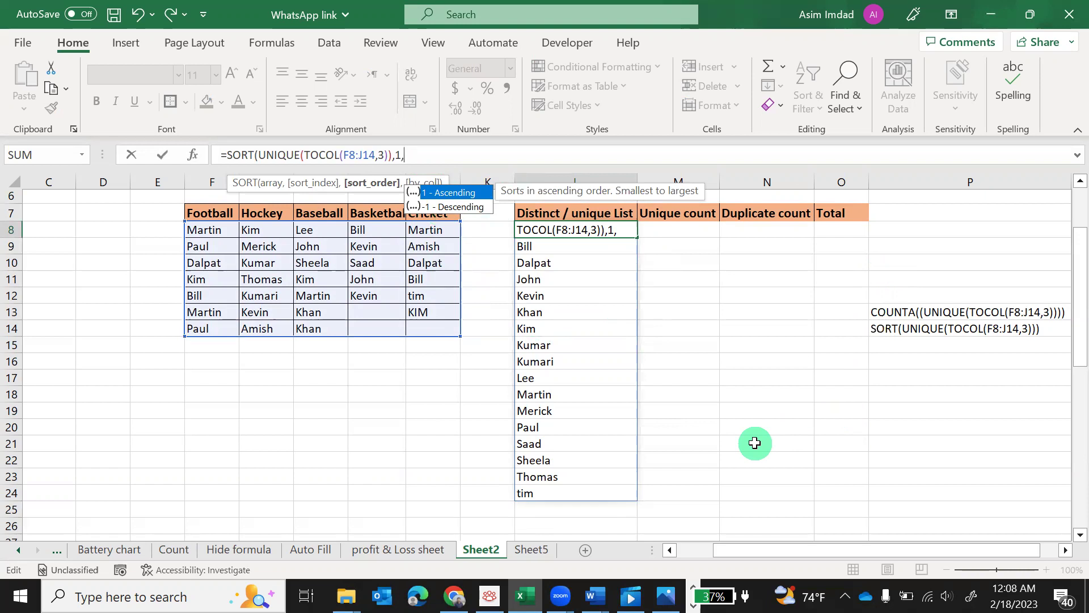
key(Down)
key(Up)
key(Down)
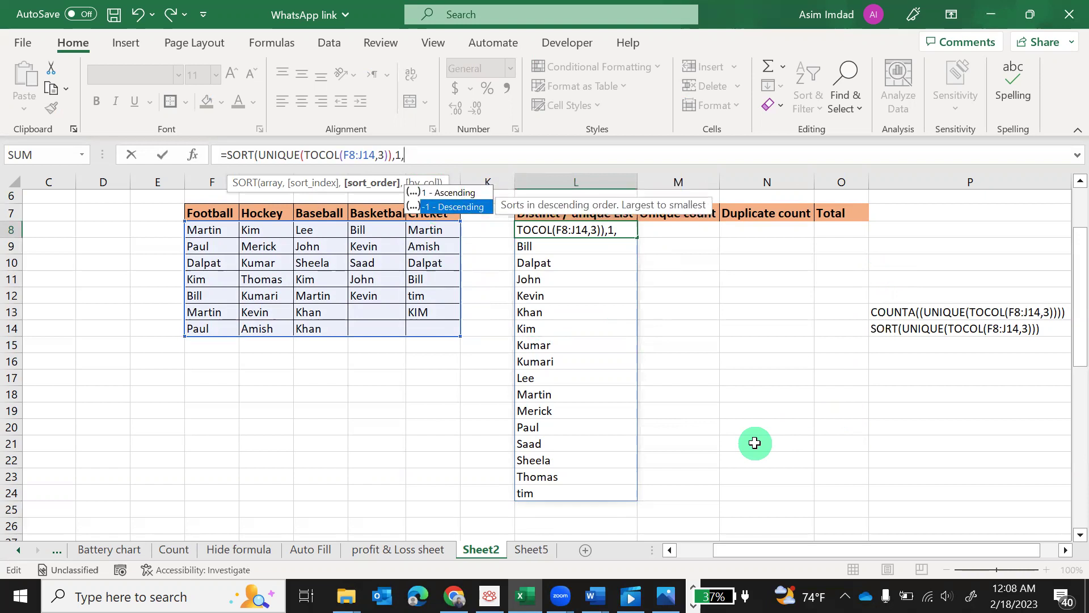
key(Tab)
text())
key(Return)
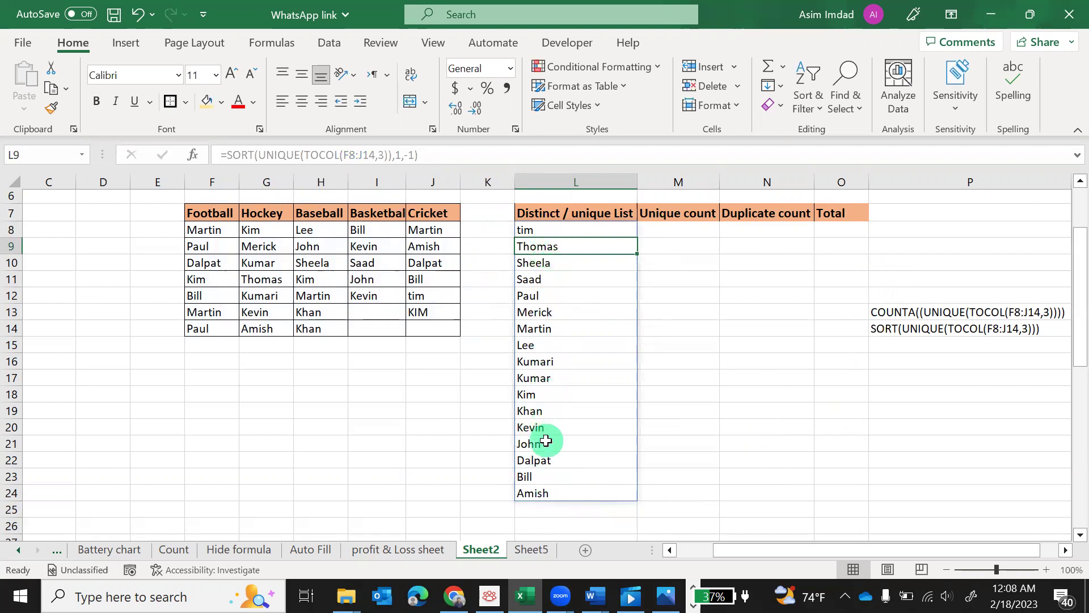
- Enter a new name starting with Z in the blank Basketball cell I13 to test the sorted list
click(430, 298)
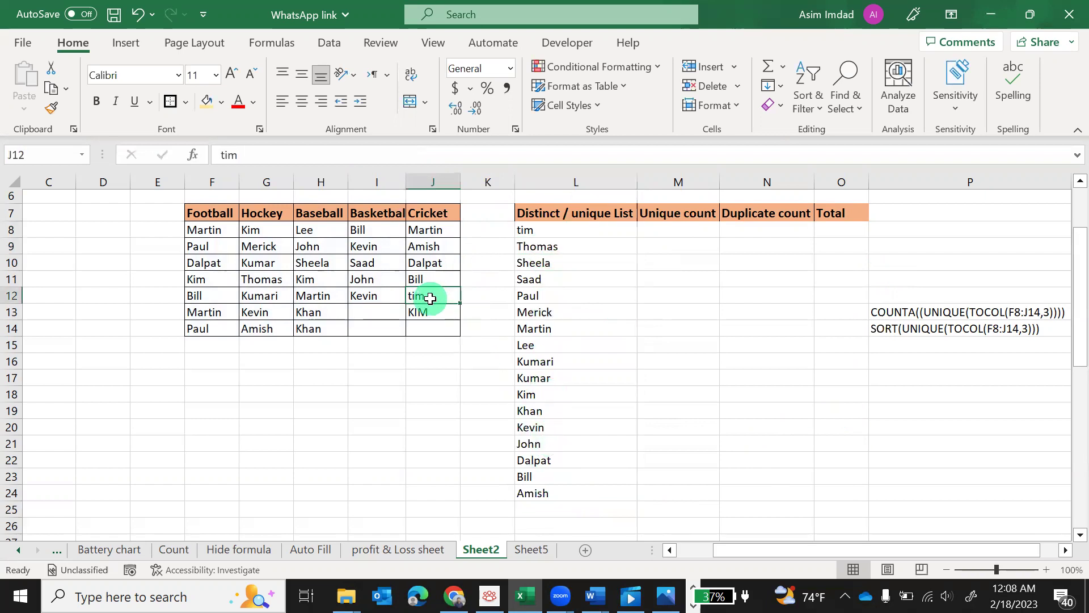
click(387, 316)
text(Z)
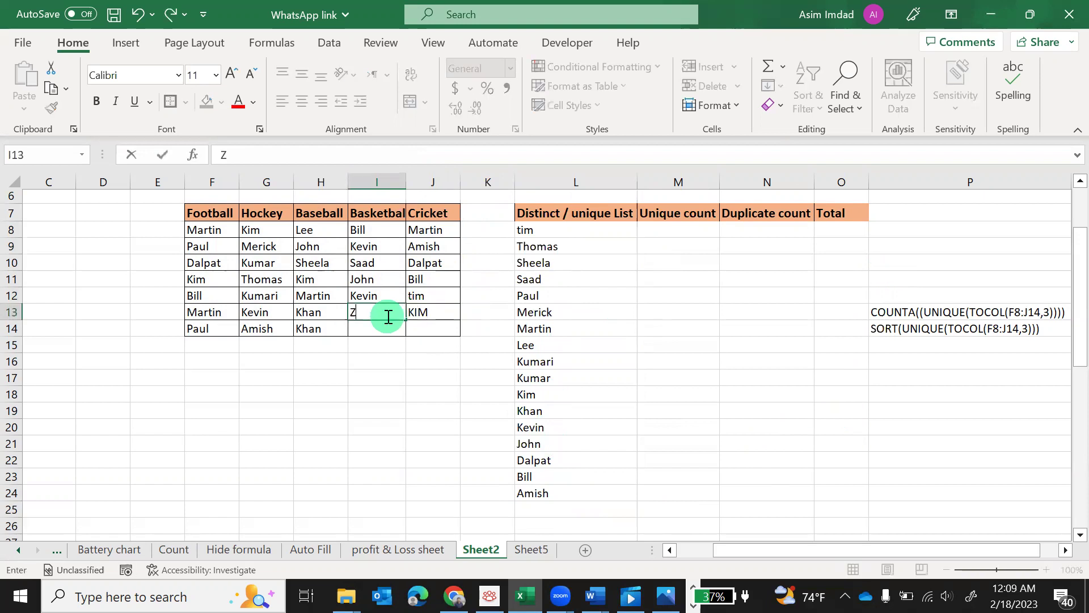
text(ee)
key(Return)
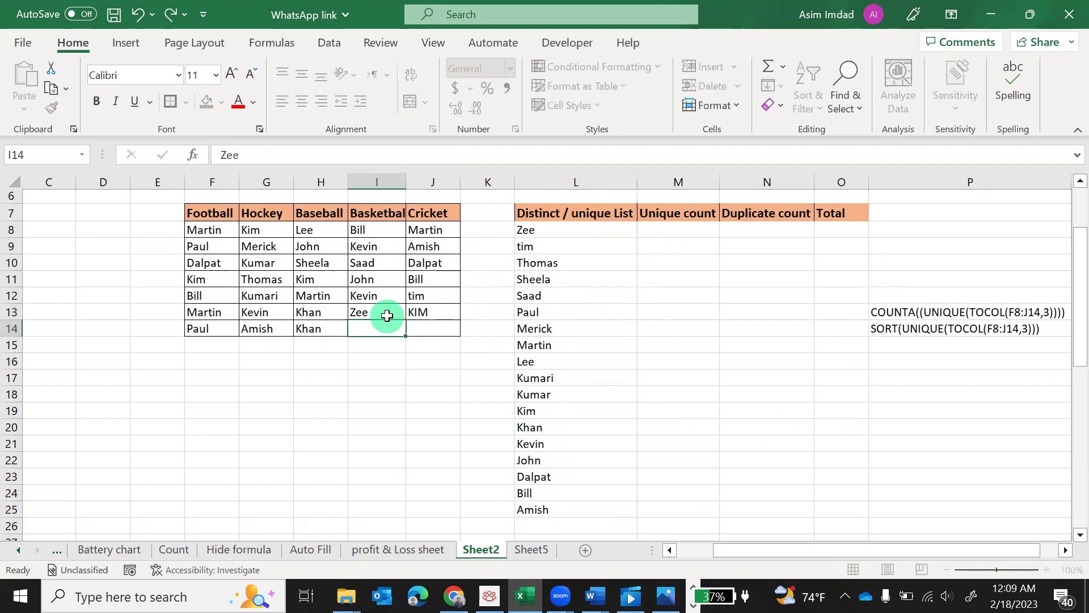
- Return the distinct list to ascending order by changing the formula in L8 to =SORT(UNIQUE(TOCOL(F8:J14,3)))
click(546, 234)
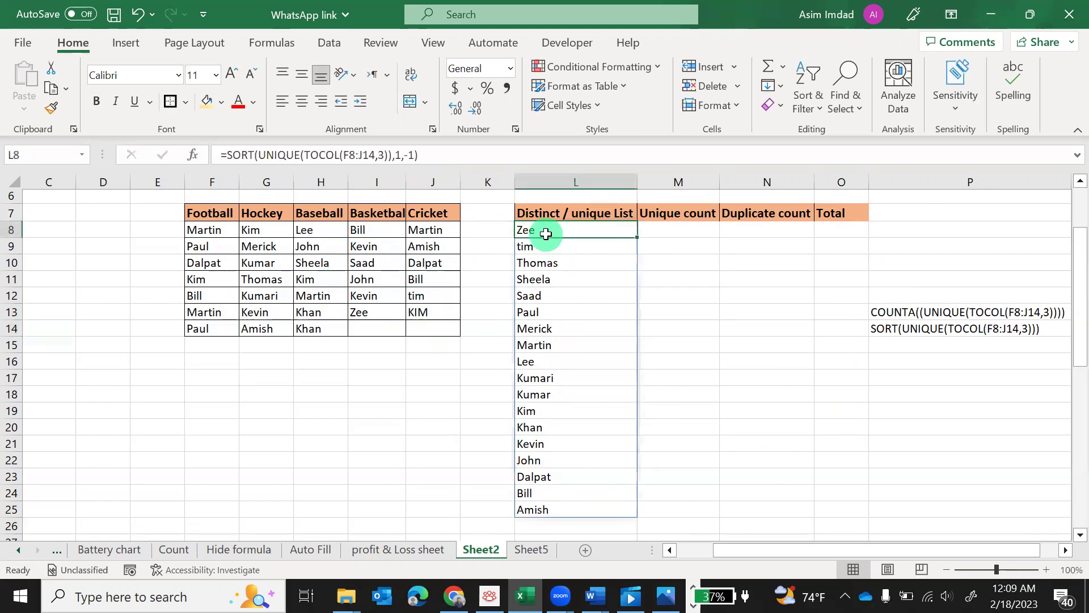
click(420, 155)
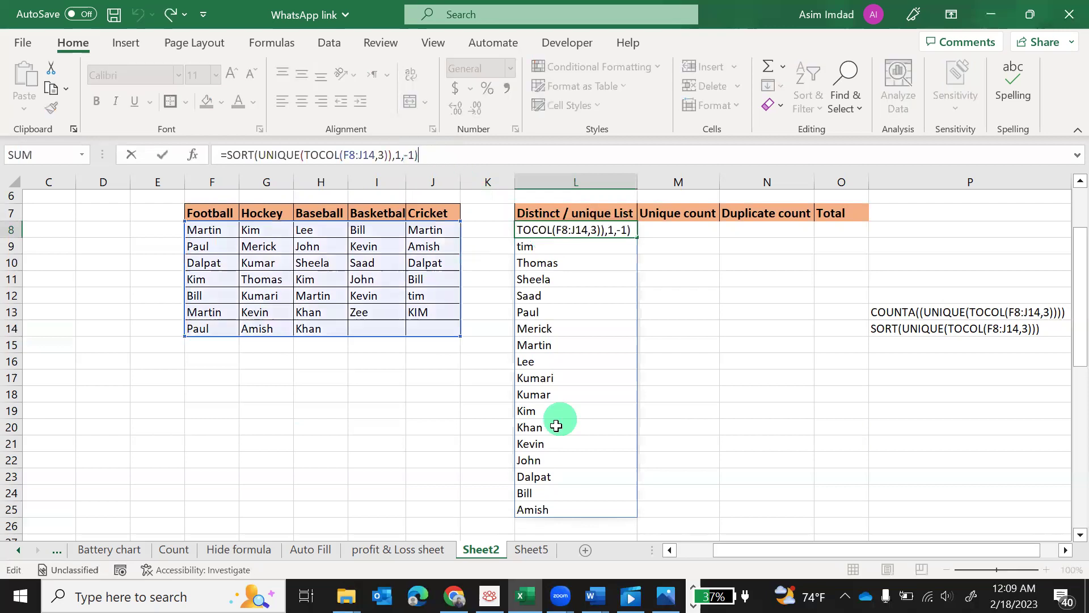
key(BackSpace)
key(BackSpace)
key(BackSpace)
key(BackSpace)
key(BackSpace)
key(BackSpace)
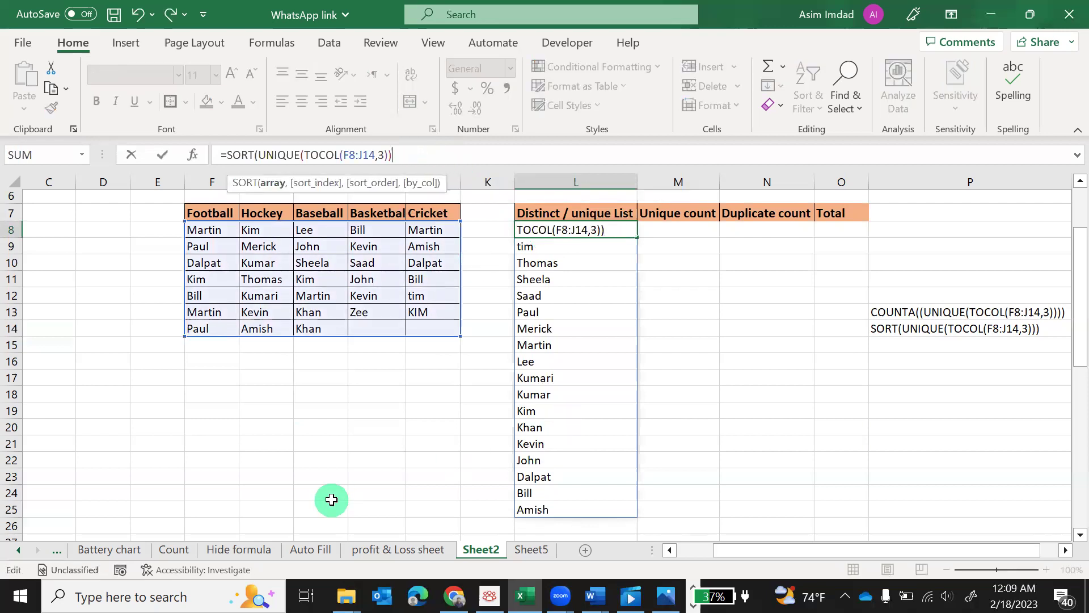
text())
key(Return)
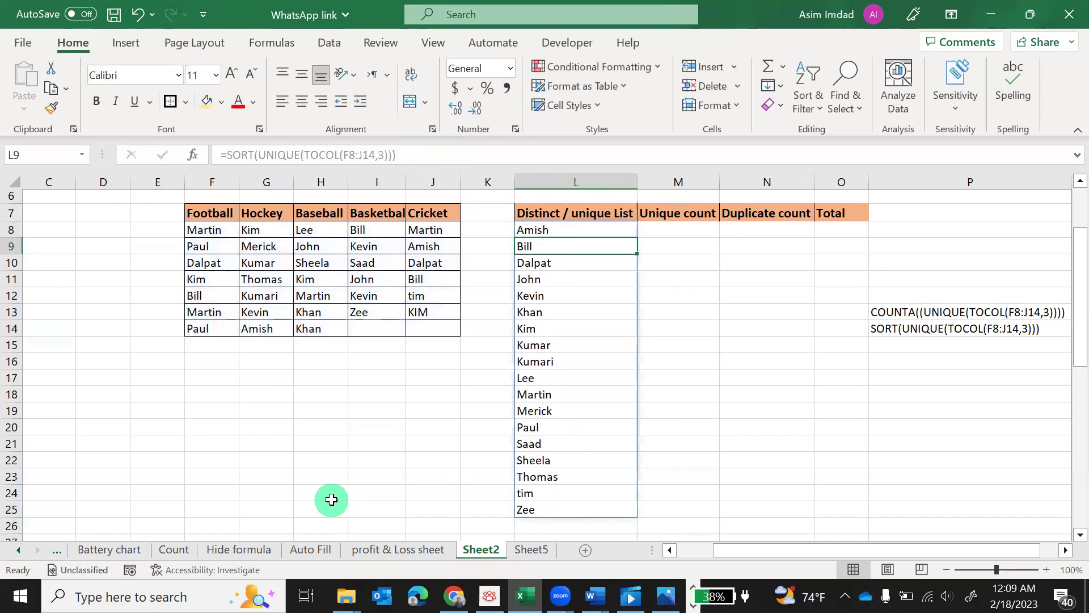
click(654, 232)
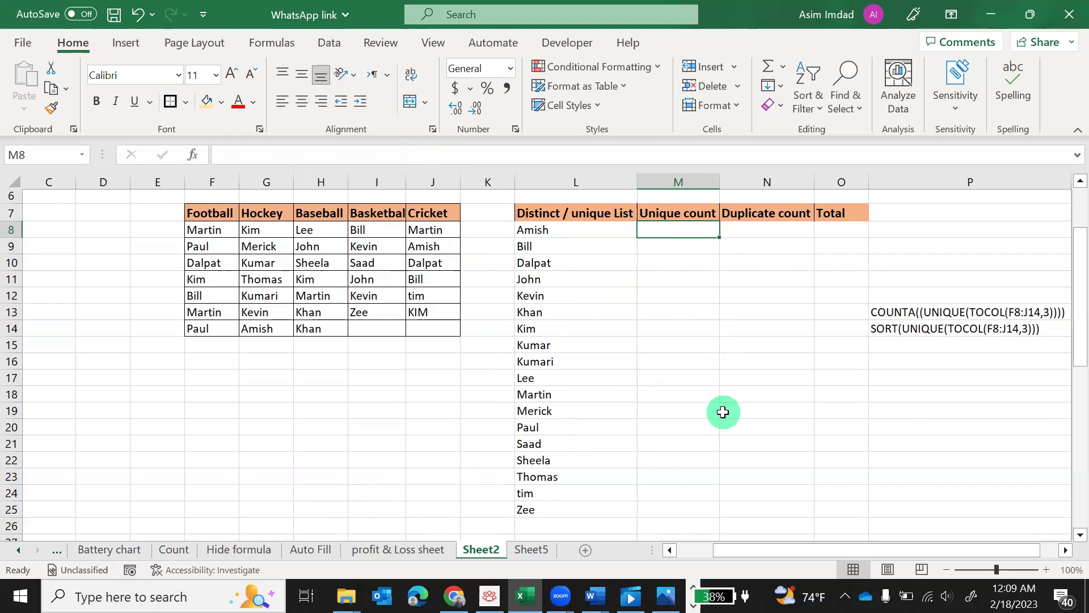
text(=)
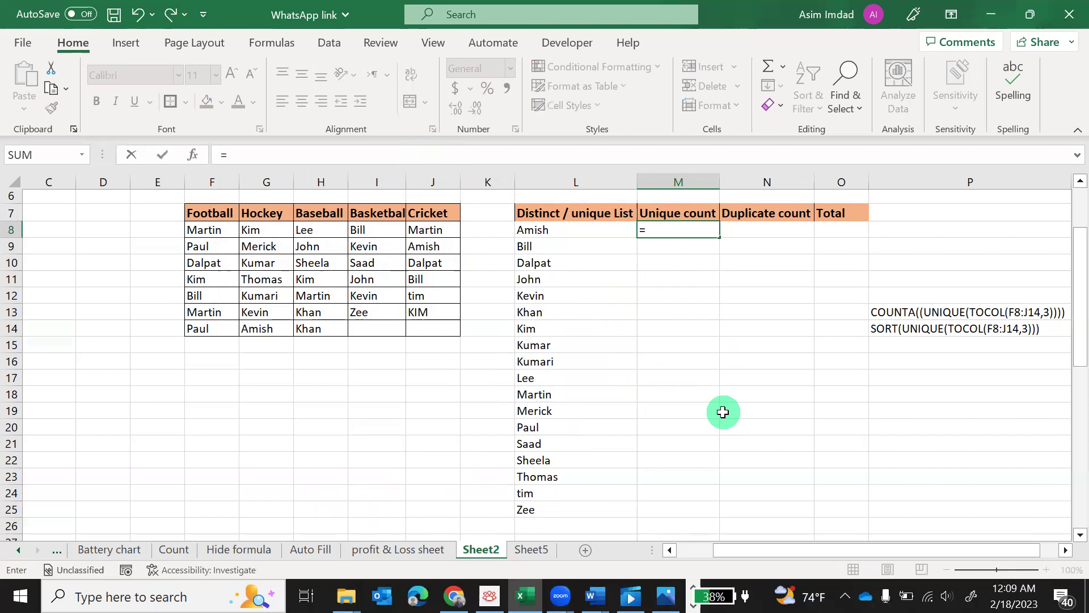
text(count)
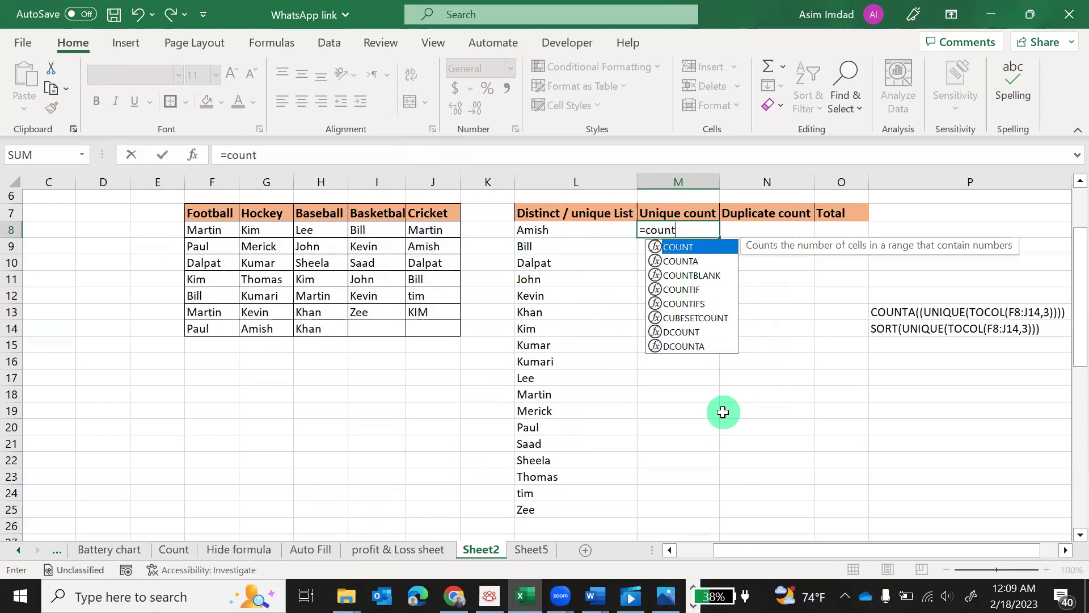
key(Escape)
text(A)
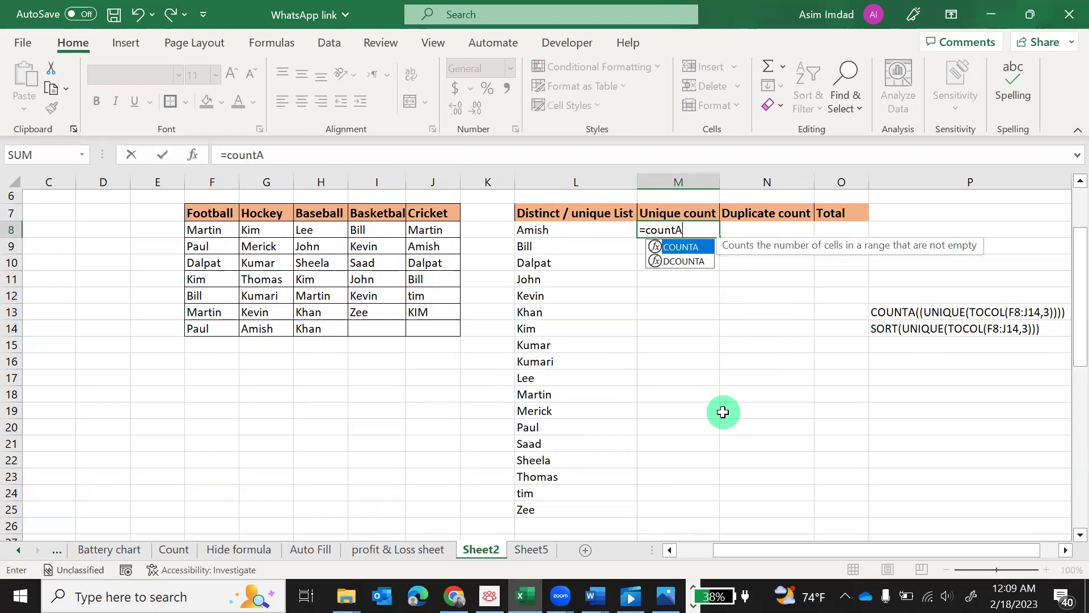
key(Escape)
key(Tab)
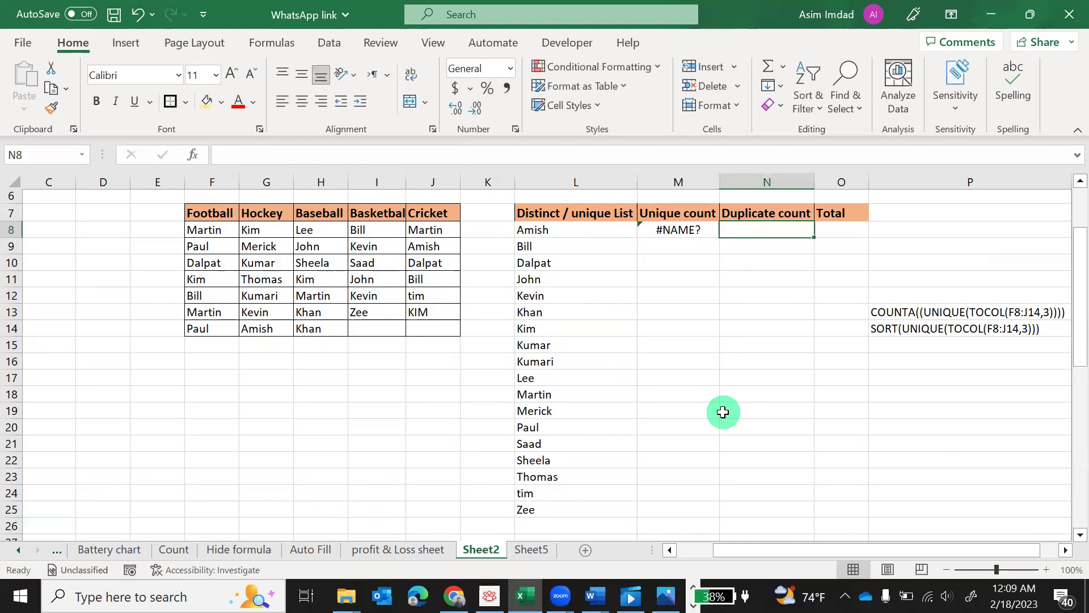
key(Left)
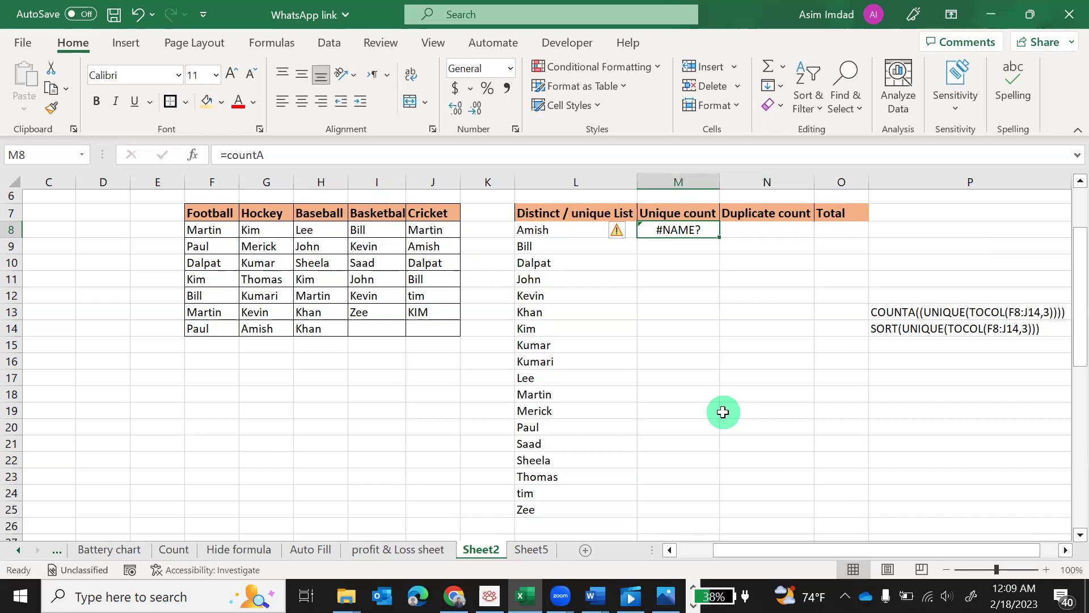
- Build a COUNTA formula in the Unique count cell M8, nesting UNIQUE and TOCOL over the table range F8:J14
text(=count)
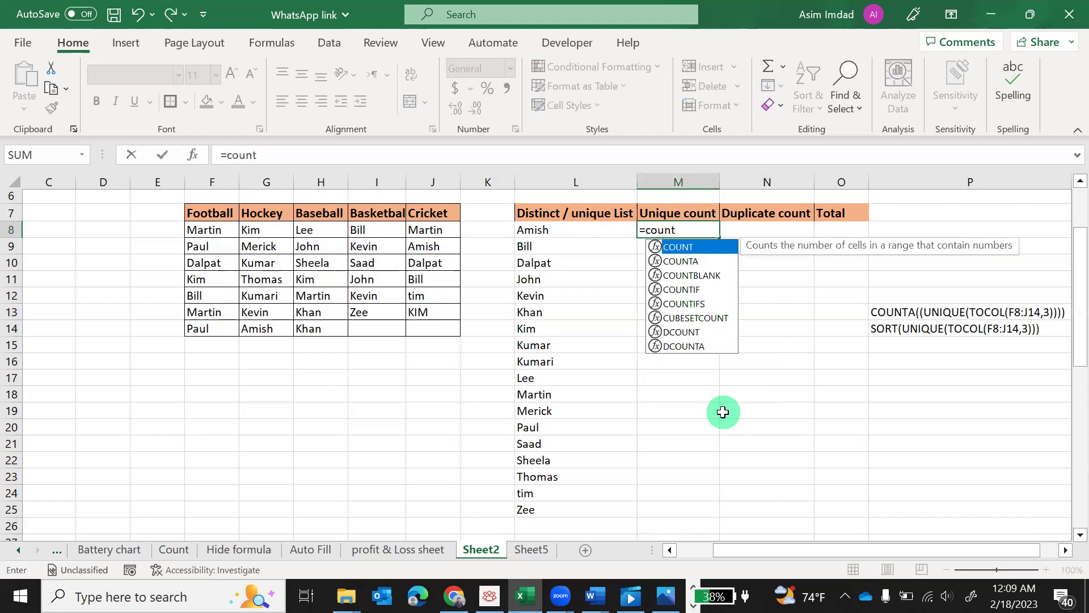
text(a)
key(Tab)
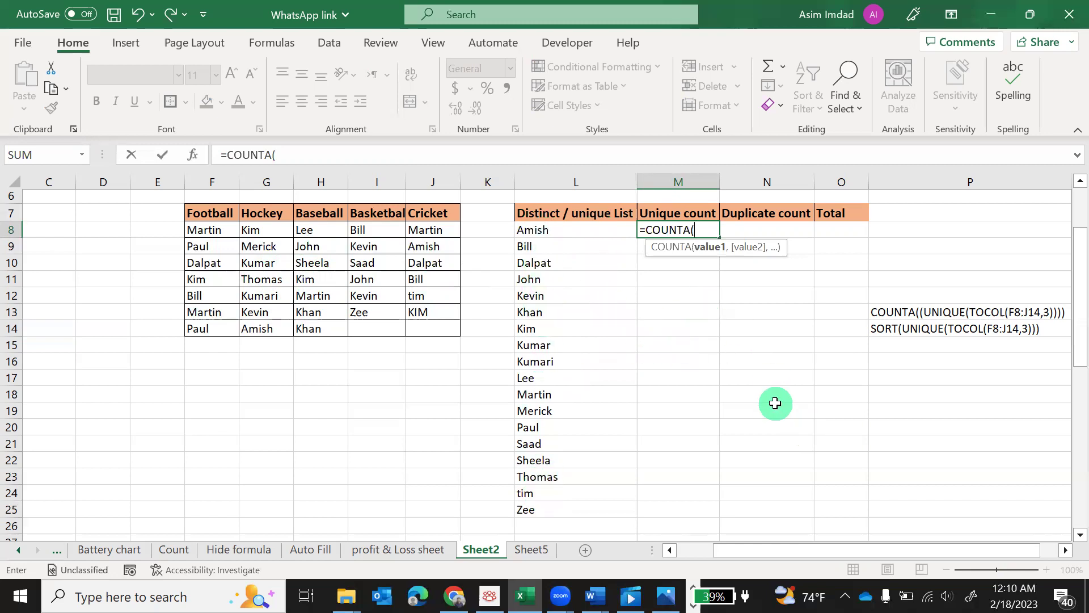
text(uniq)
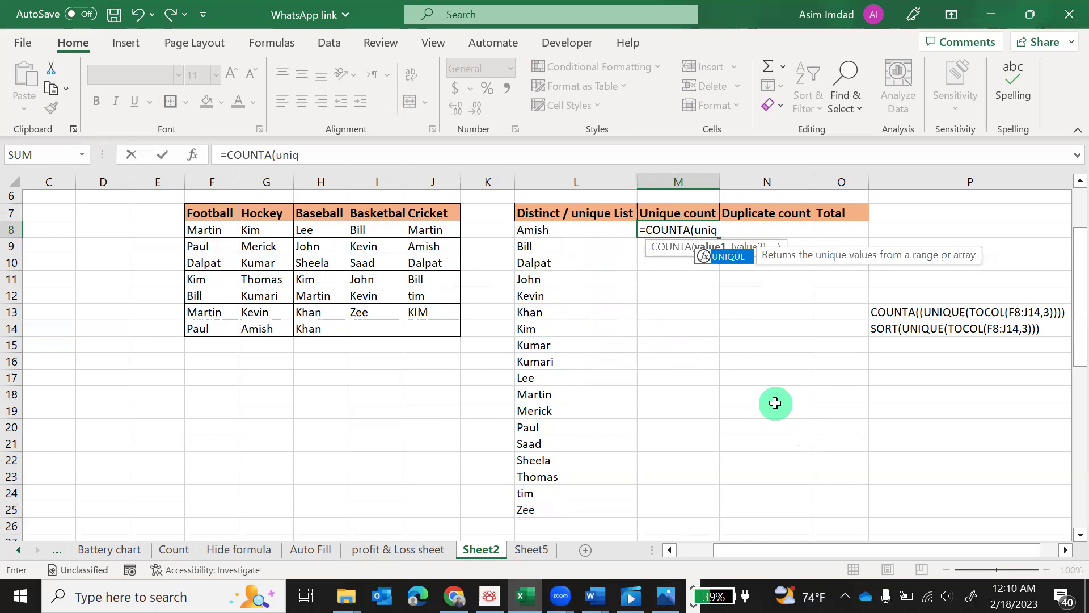
key(Tab)
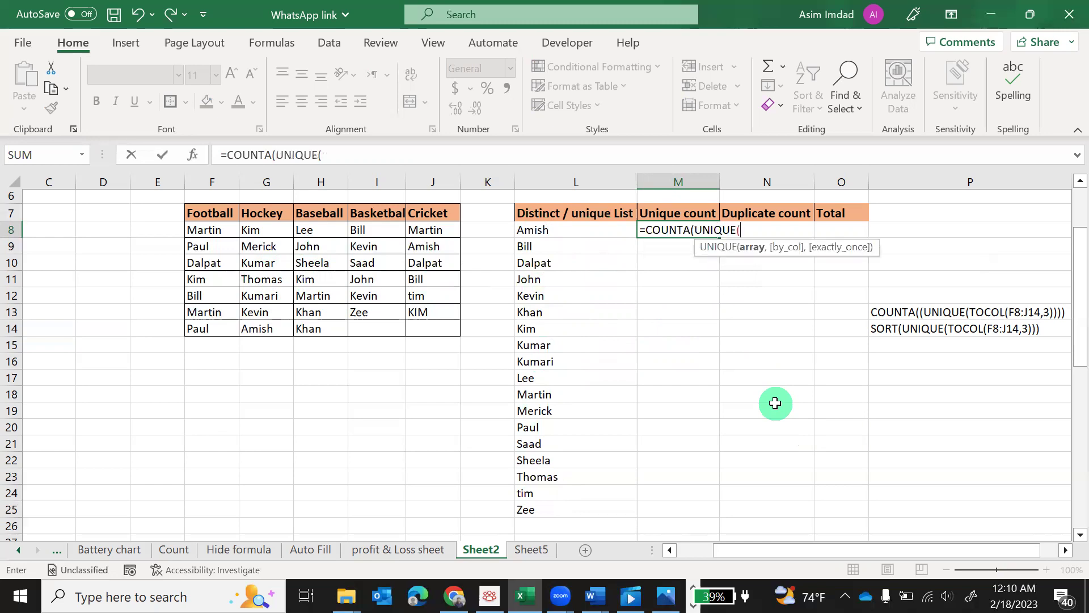
text(to)
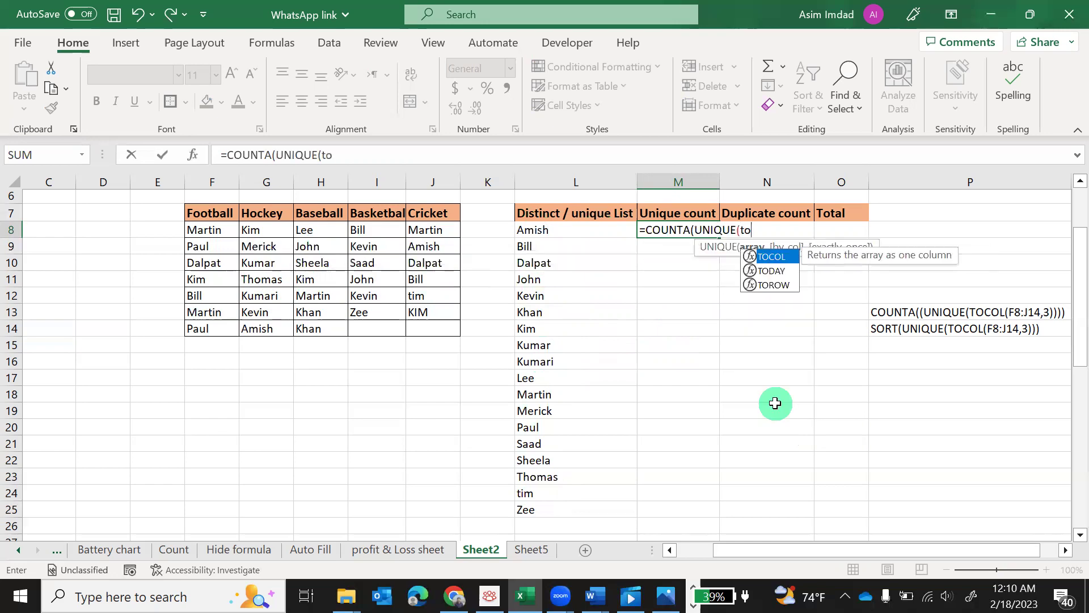
text(col)
key(BackSpace)
key(Tab)
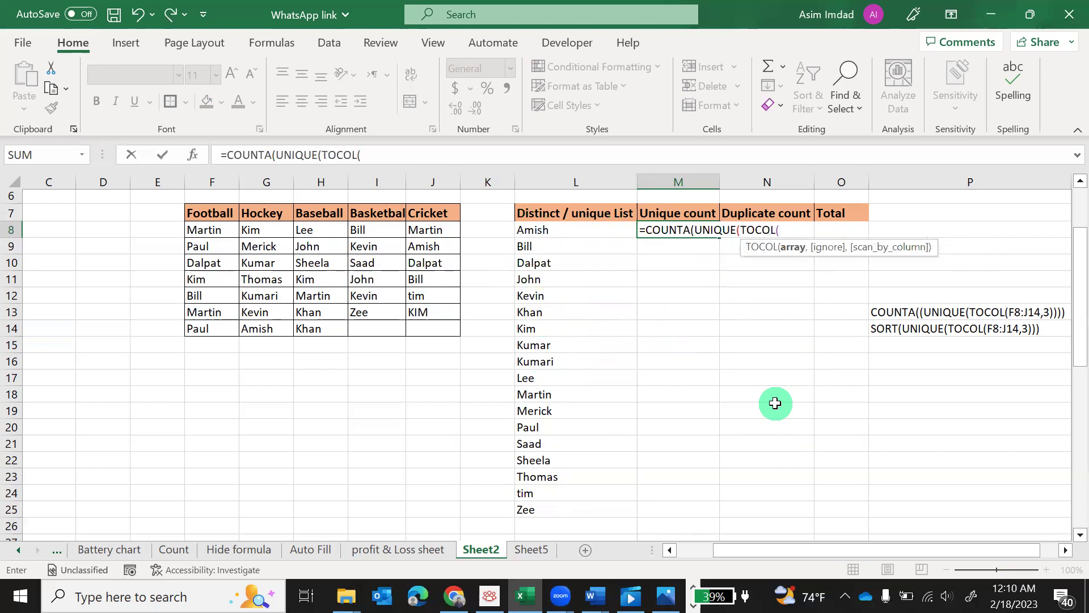
drag(219, 229, 415, 332)
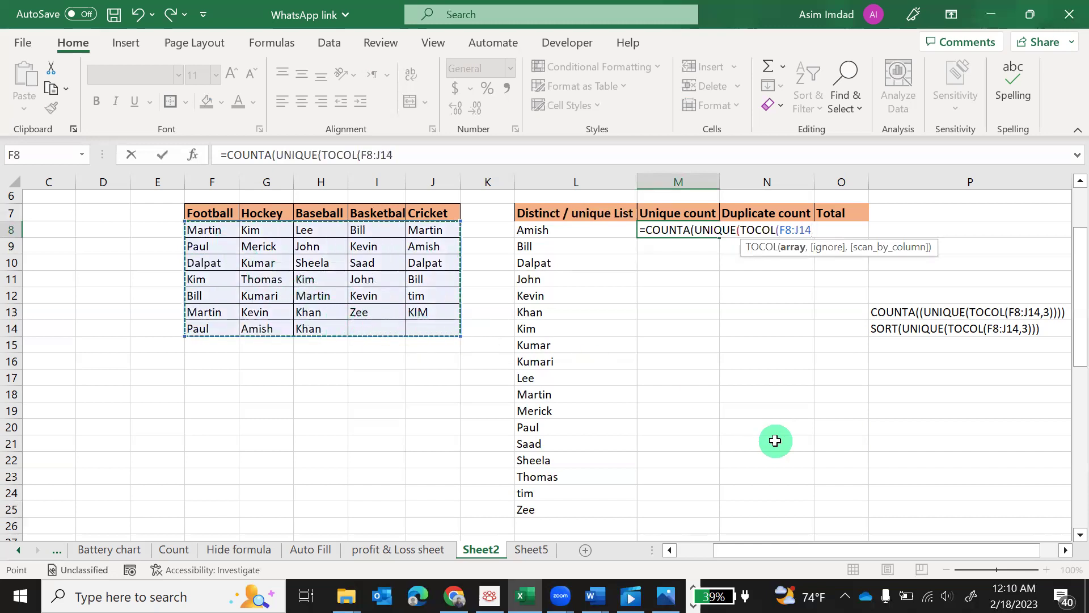
- Make TOCOL ignore blanks and errors with option 3, and complete the M8 formula as =COUNTA(UNIQUE(TOCOL(F8:J14,3)))
text(,)
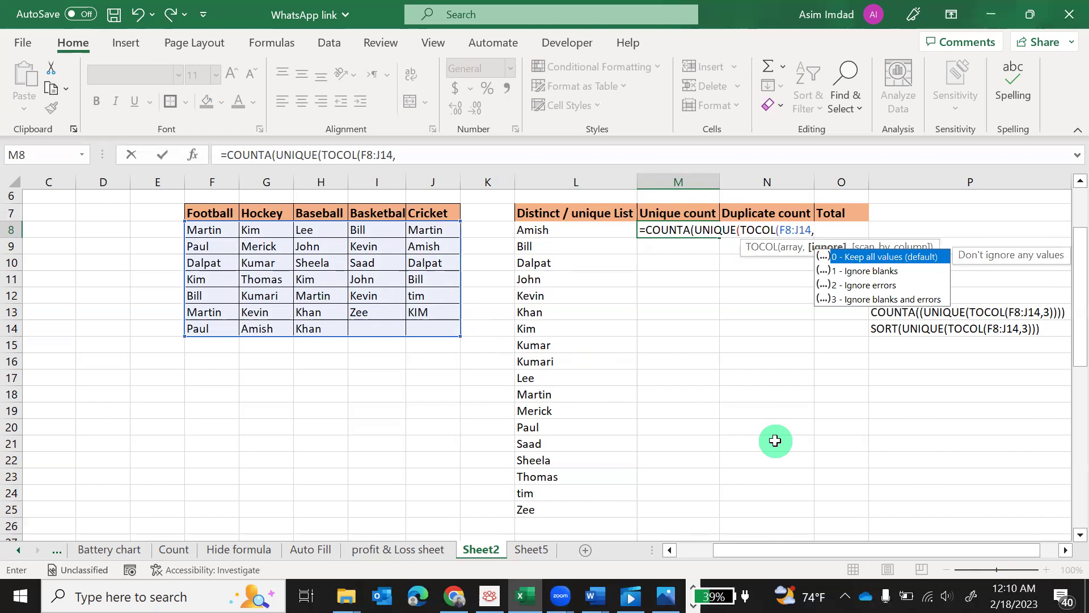
key(Down)
key(Down)
key(Down)
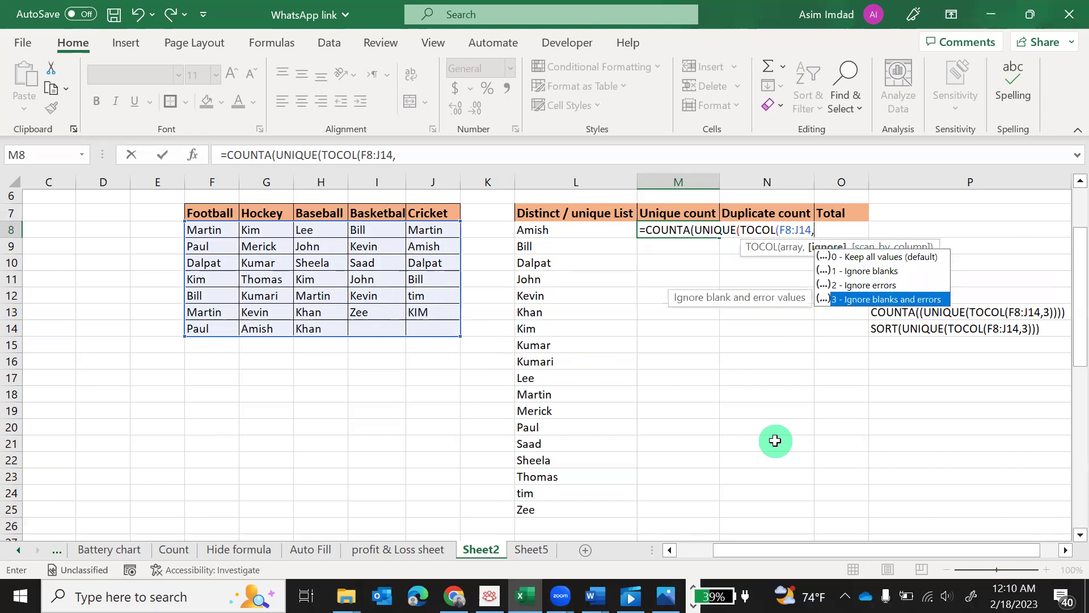
key(Tab)
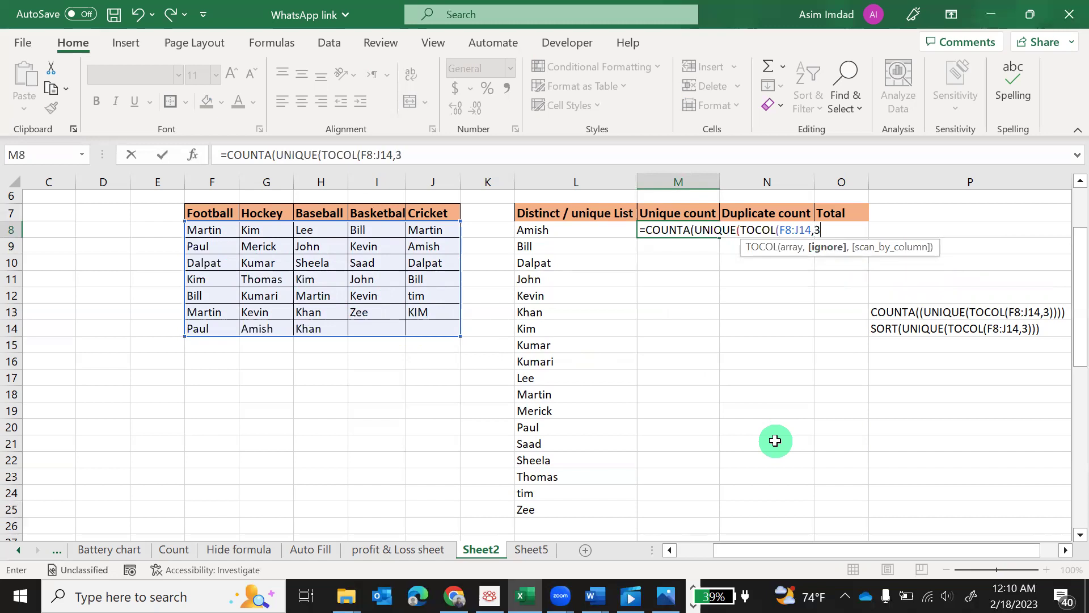
text())
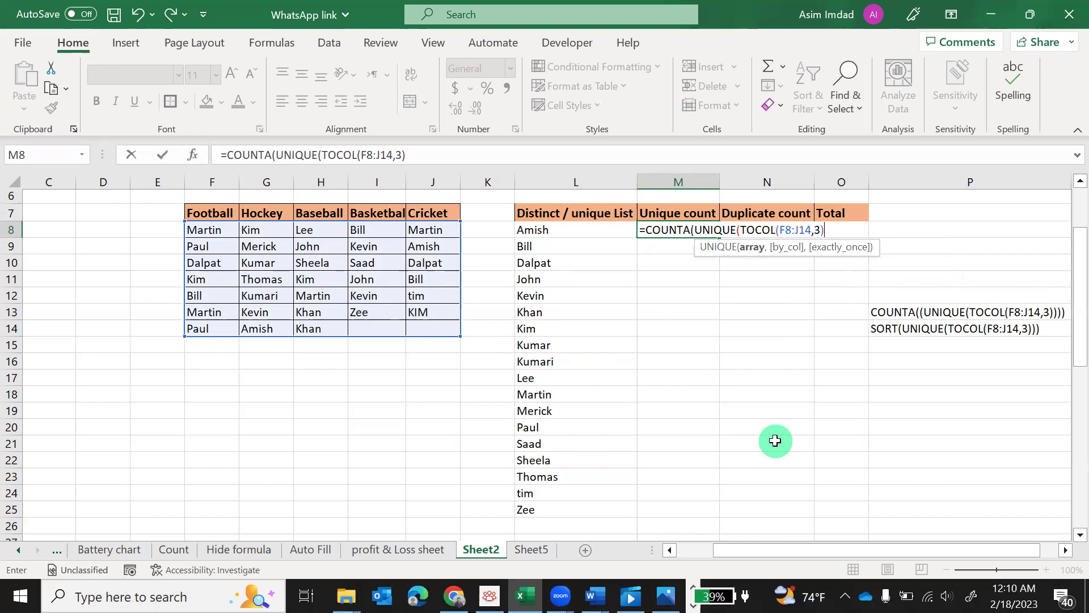
key(Return)
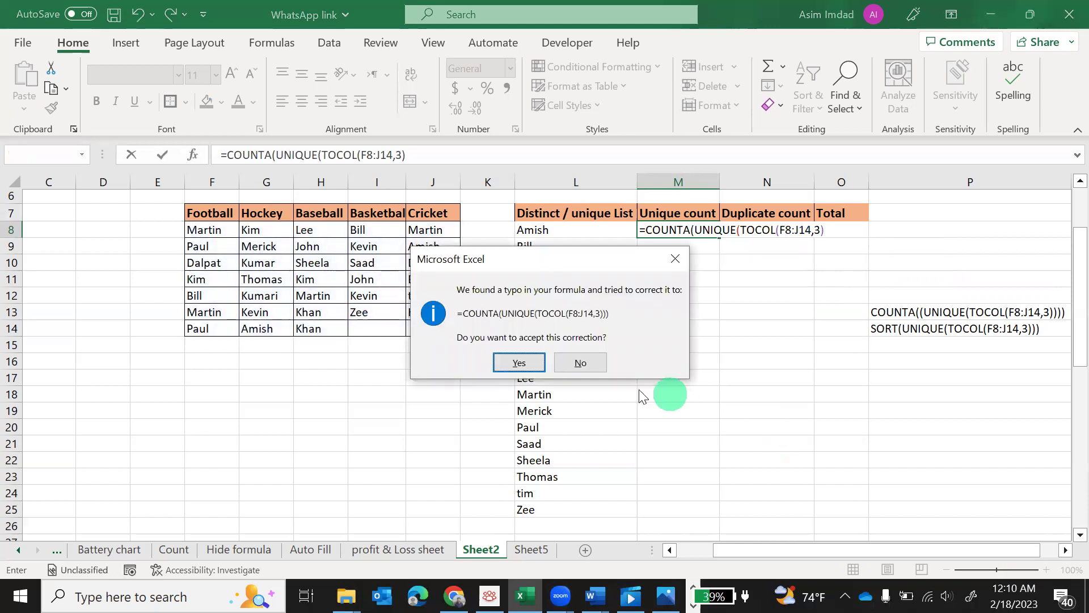
click(675, 259)
click(556, 343)
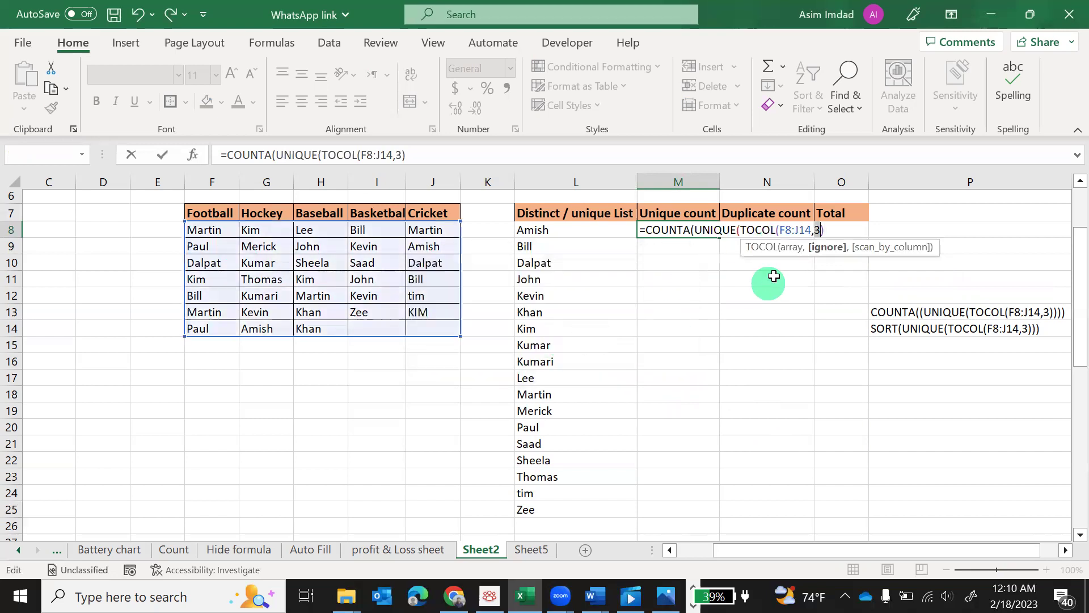
click(824, 230)
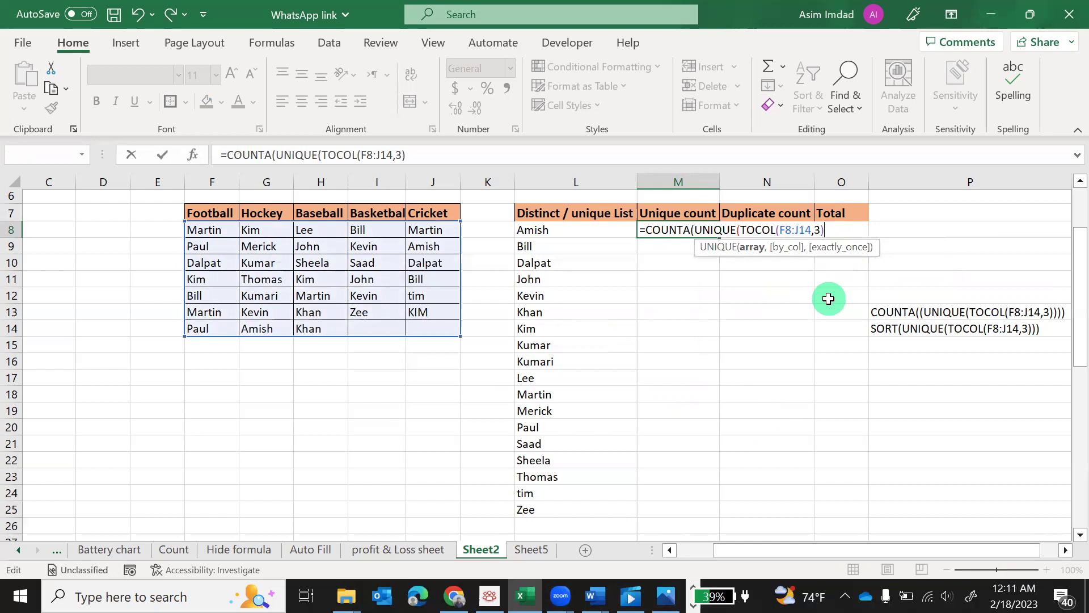
text()))
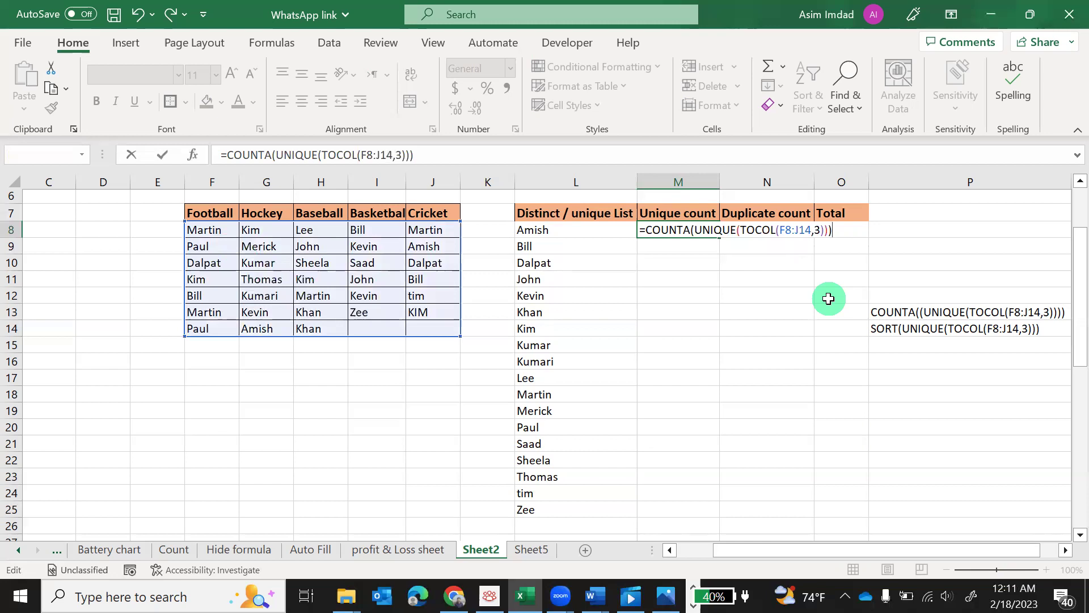
key(Return)
key(Up)
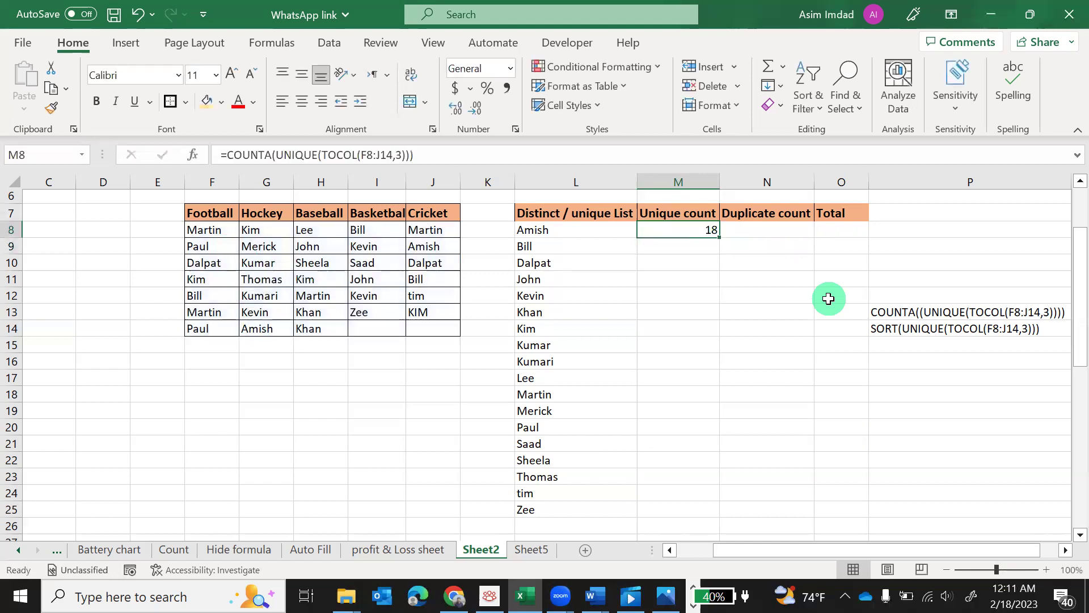
key(Right)
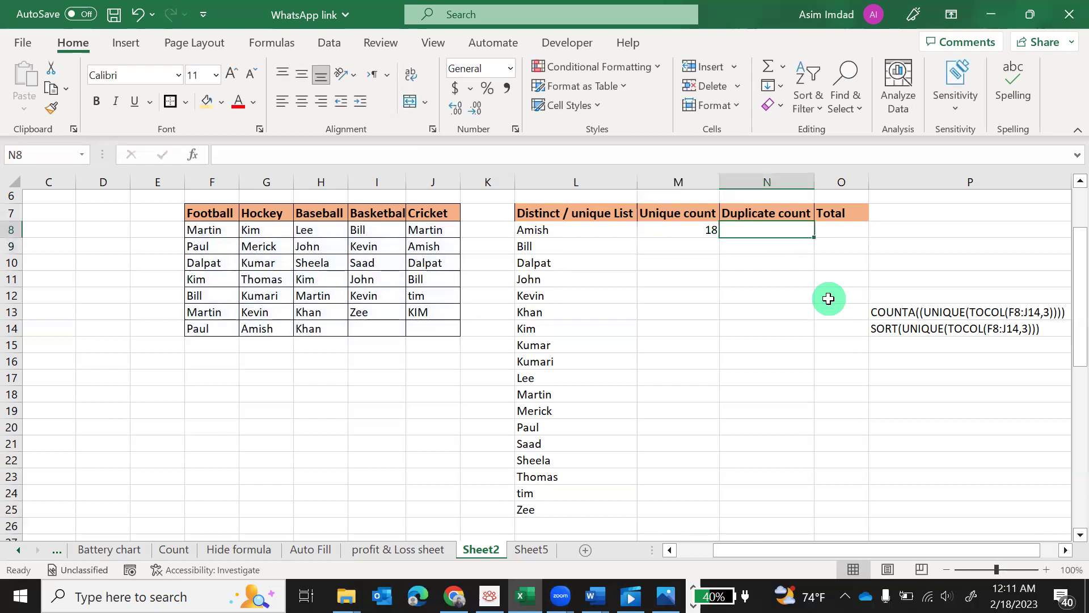
text(=)
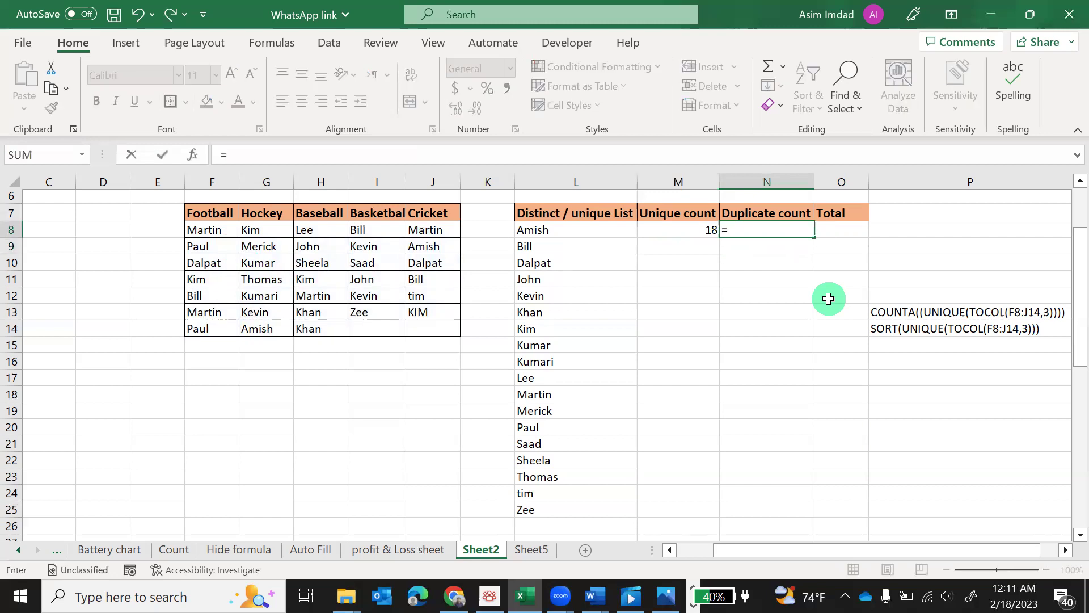
text(count)
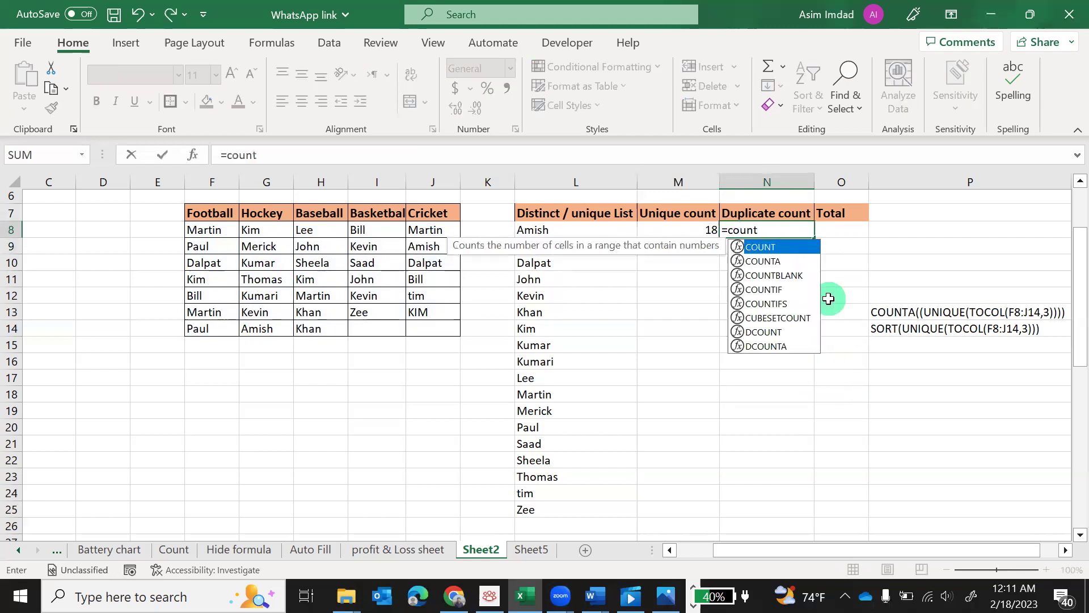
key(Down)
key(Tab)
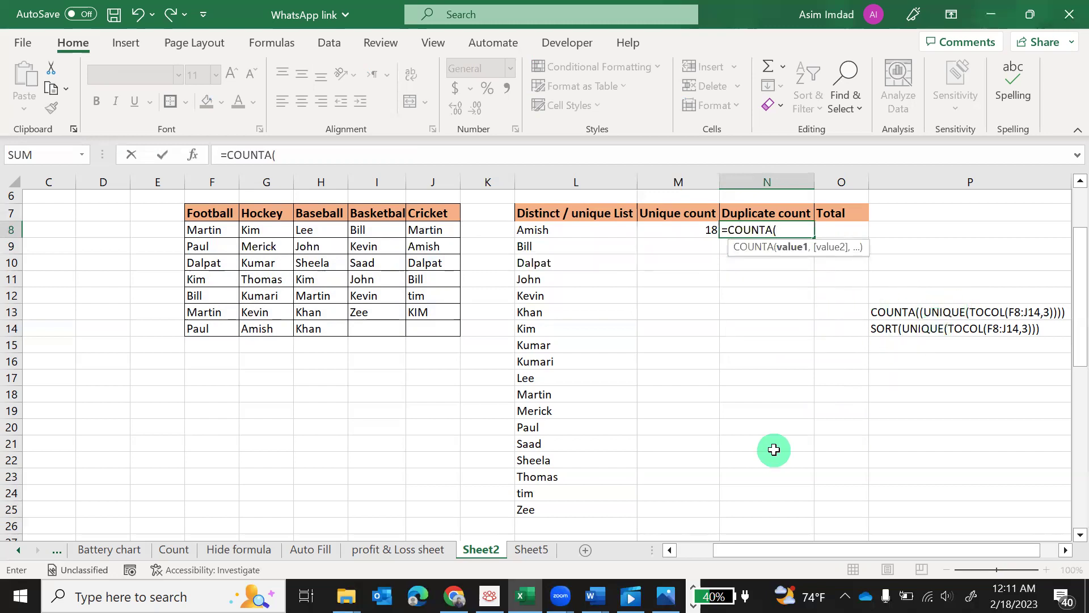
text(co)
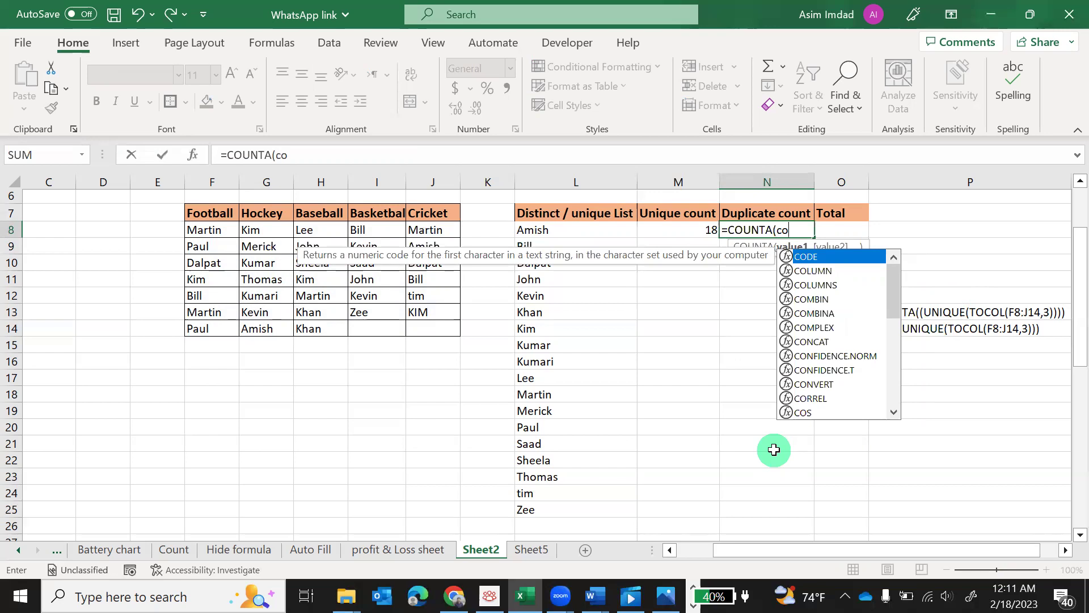
key(BackSpace)
key(BackSpace)
key(BackSpace)
key(BackSpace)
key(BackSpace)
key(BackSpace)
key(BackSpace)
key(BackSpace)
key(BackSpace)
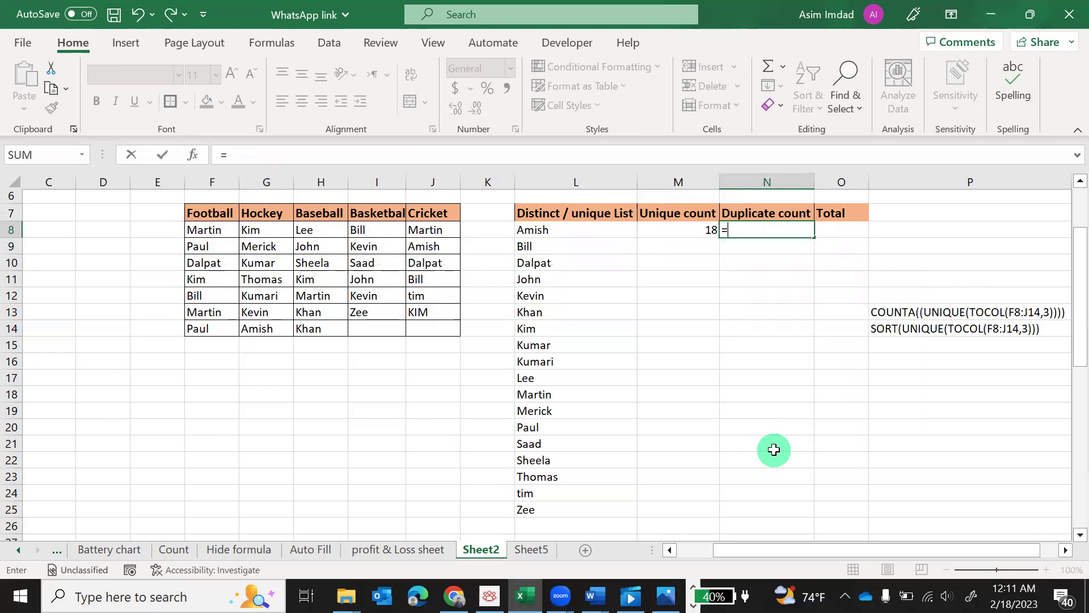
key(BackSpace)
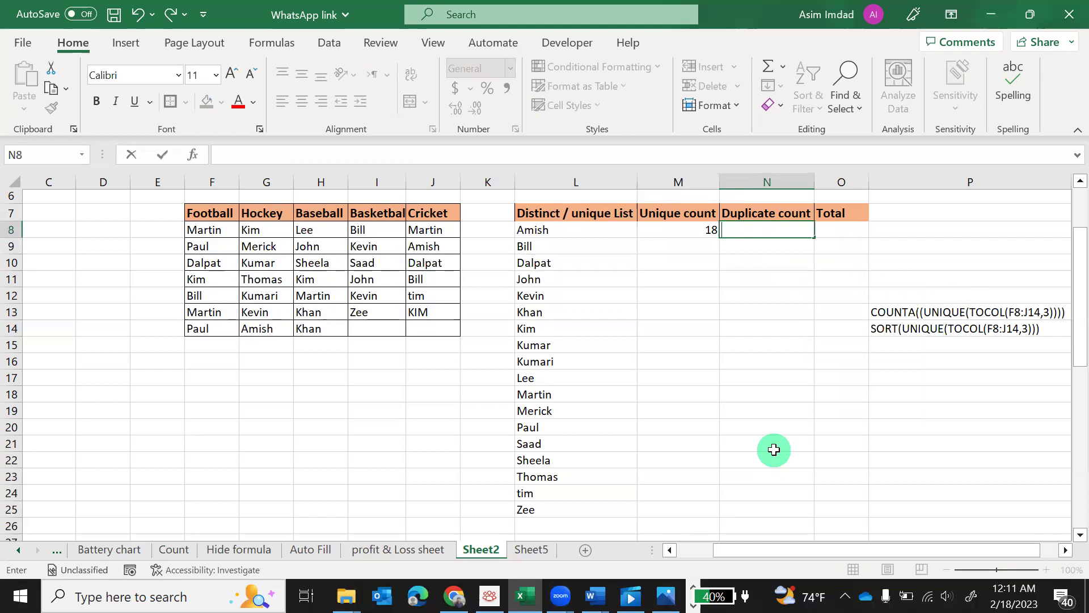
click(781, 346)
- Count all names in the sports table by entering =COUNTA(F8:J14) in the Total cell O8
click(831, 227)
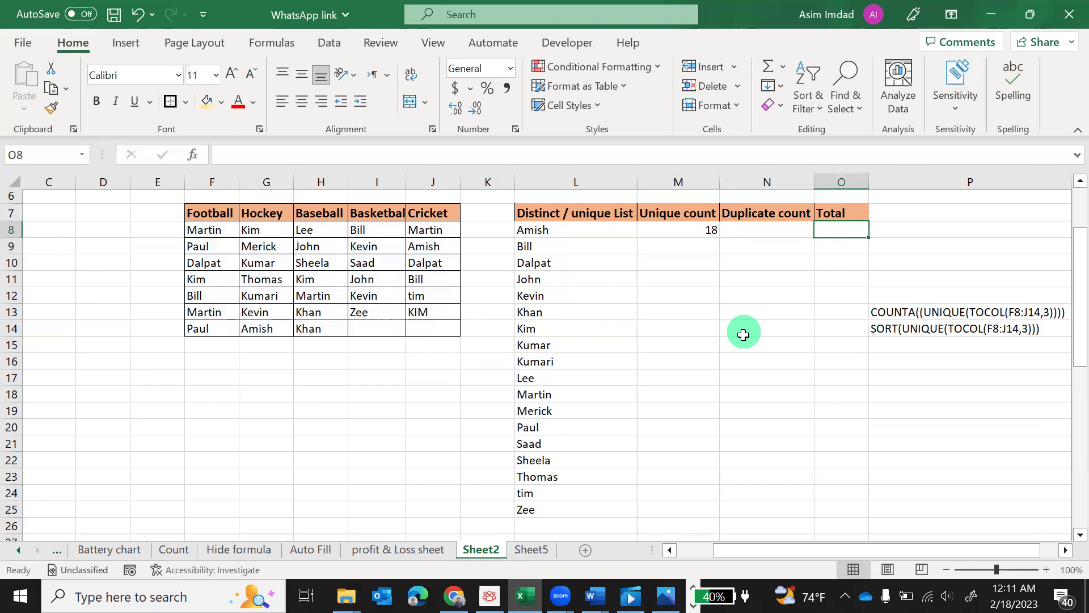
text(=count)
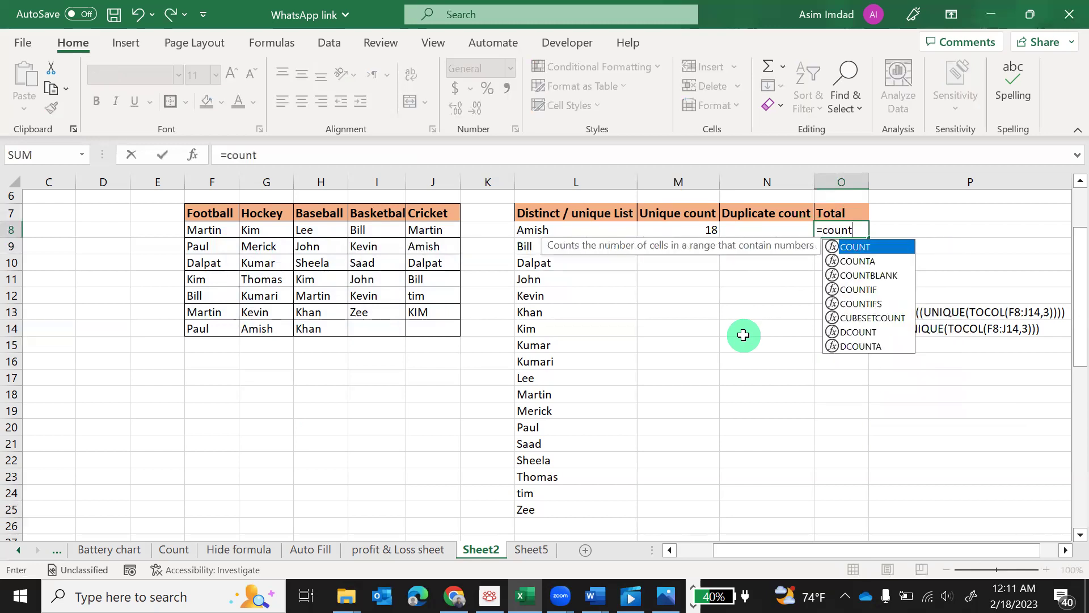
text(a)
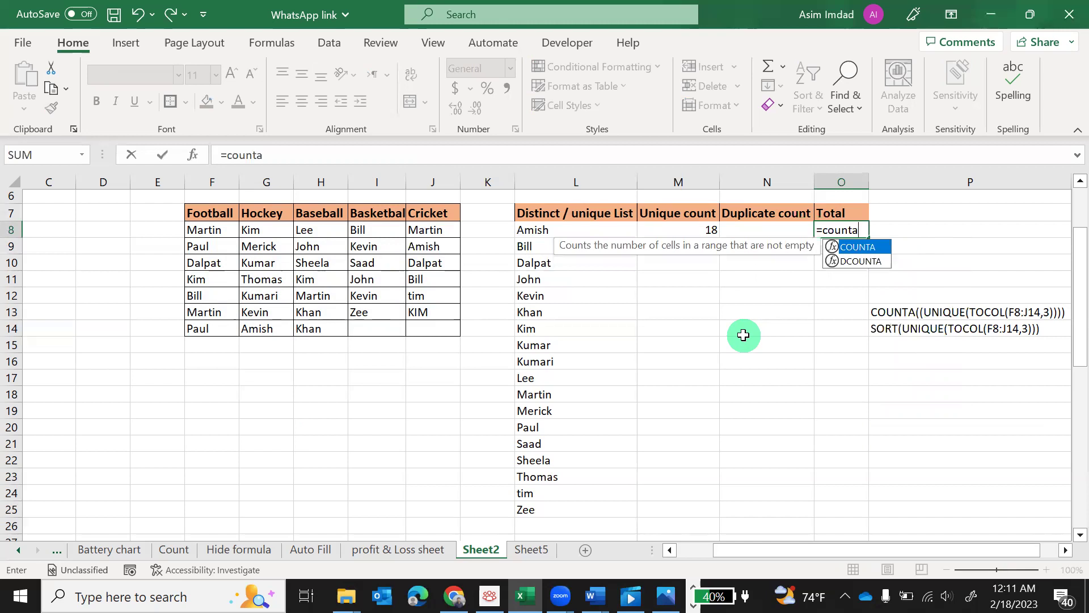
key(BackSpace)
text(a)
key(Tab)
drag(202, 230, 454, 331)
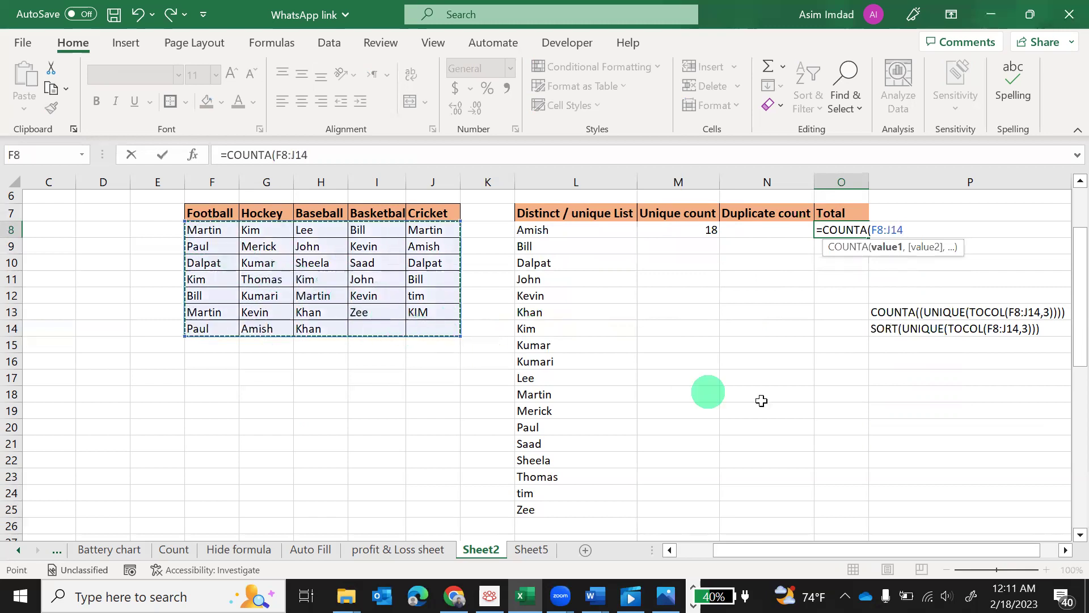
text())
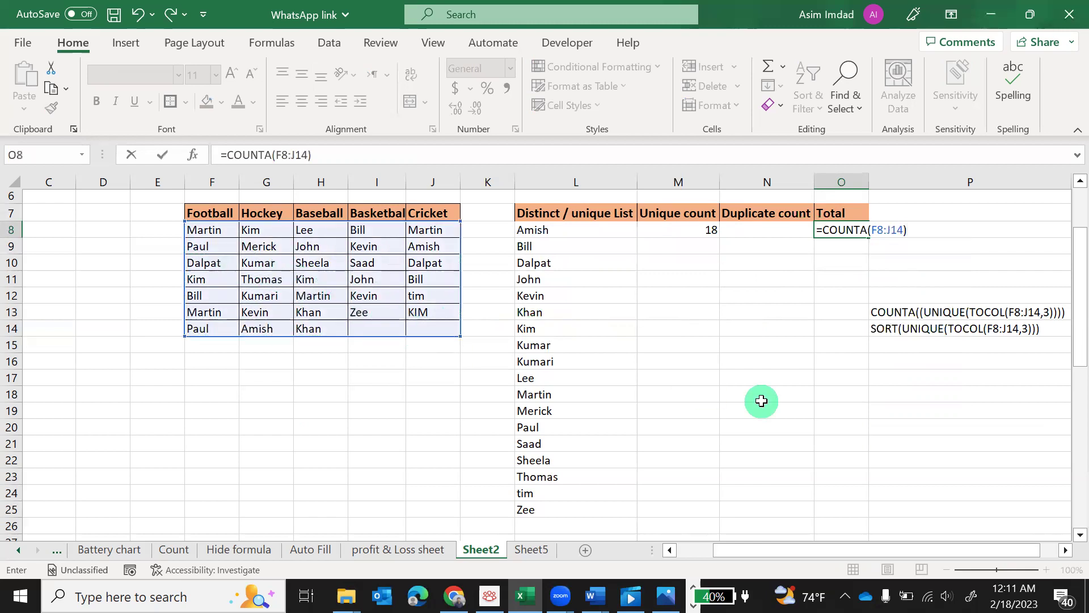
key(Return)
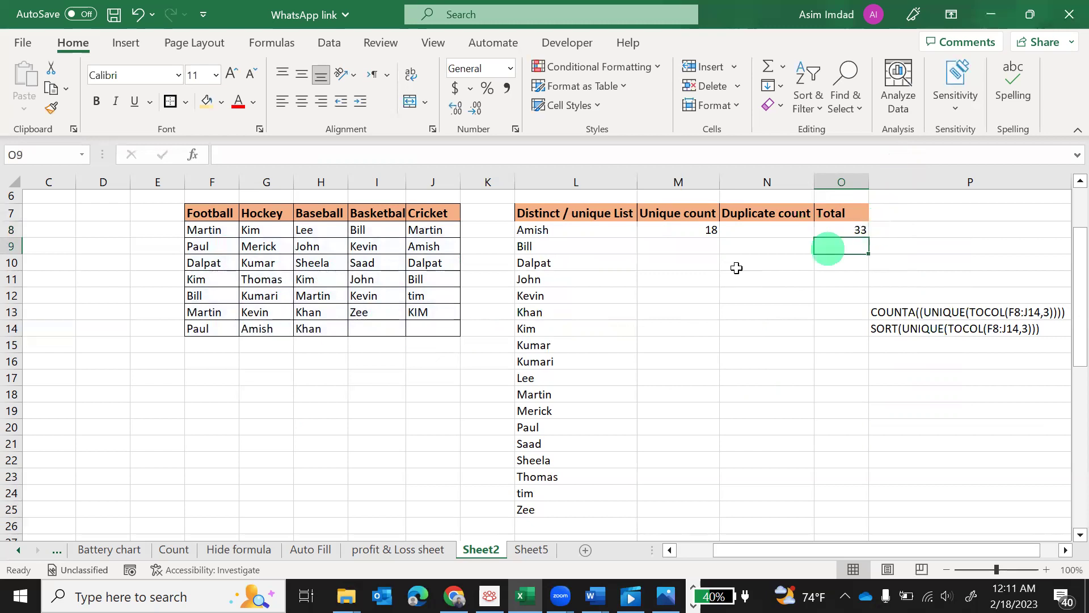
- Begin the Duplicate count formula in N8 with =COUNTA(F8:J14) followed by a minus sign
click(737, 230)
text(=)
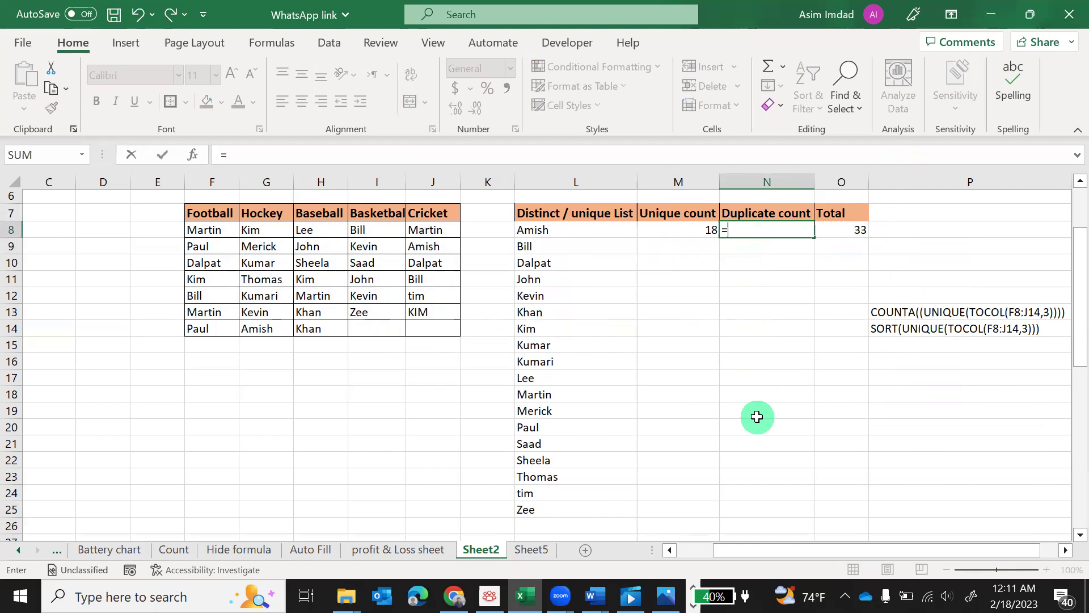
text(count)
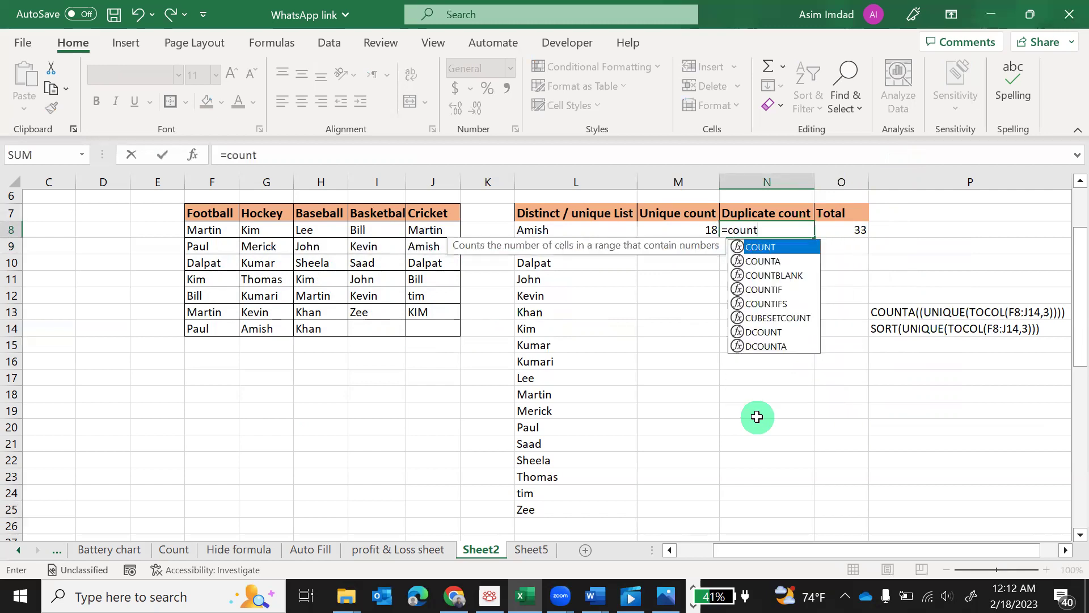
key(Down)
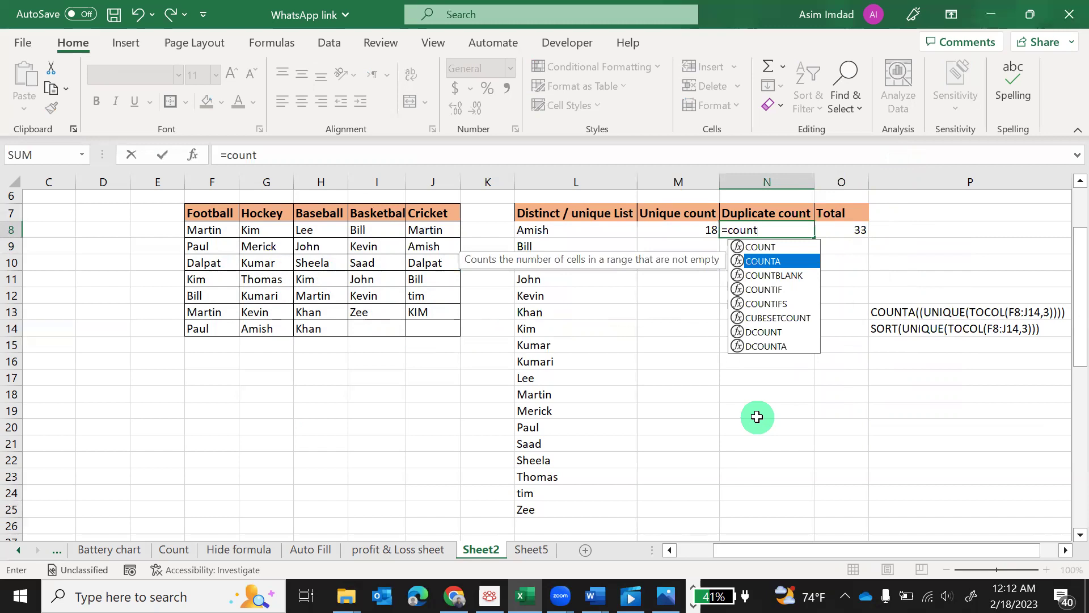
key(Tab)
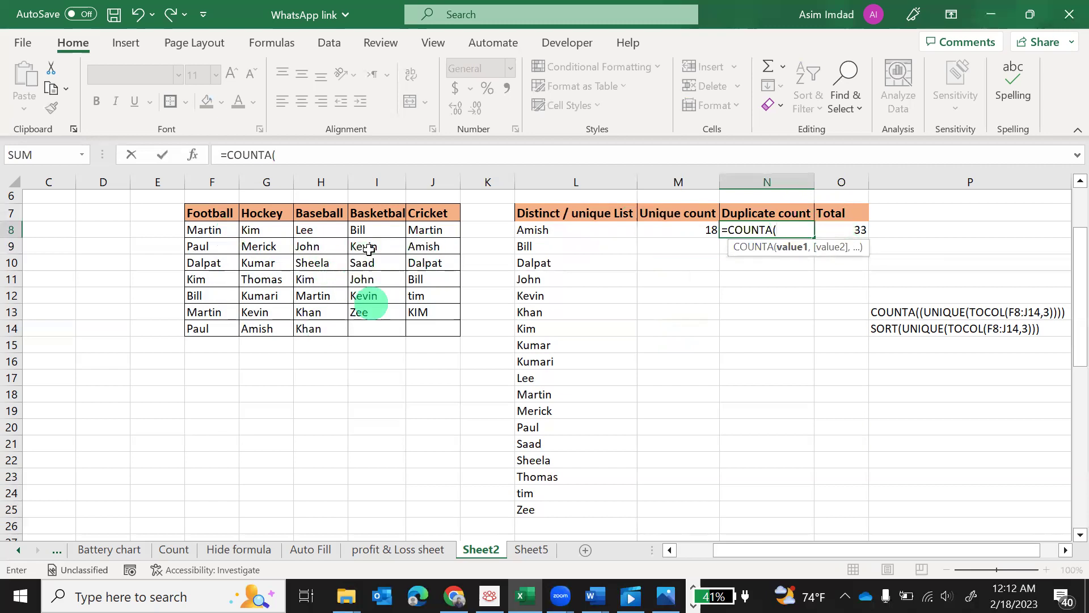
drag(219, 232, 428, 328)
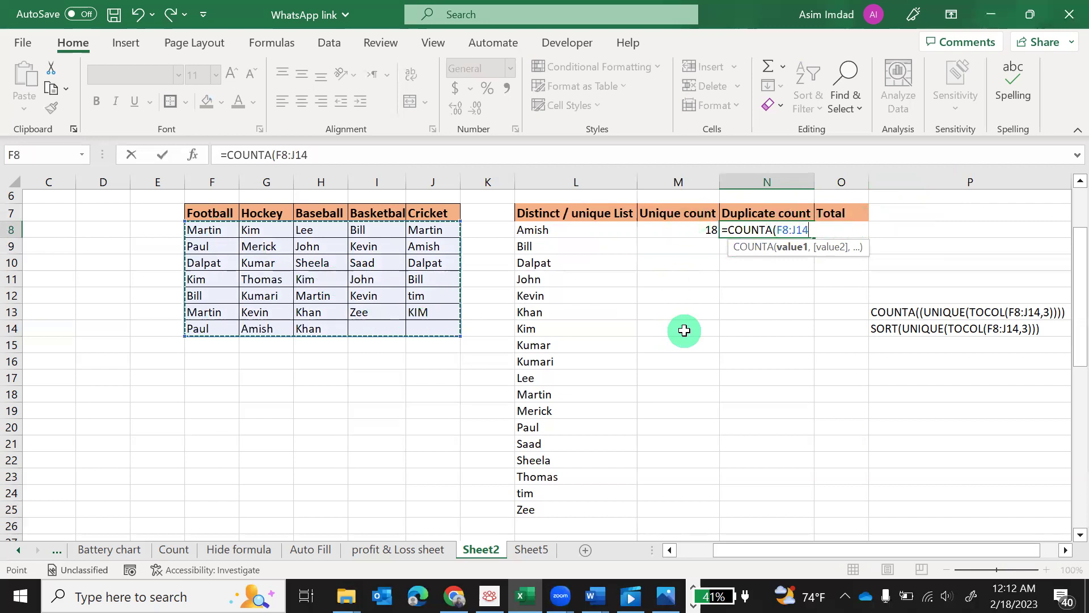
text()-)
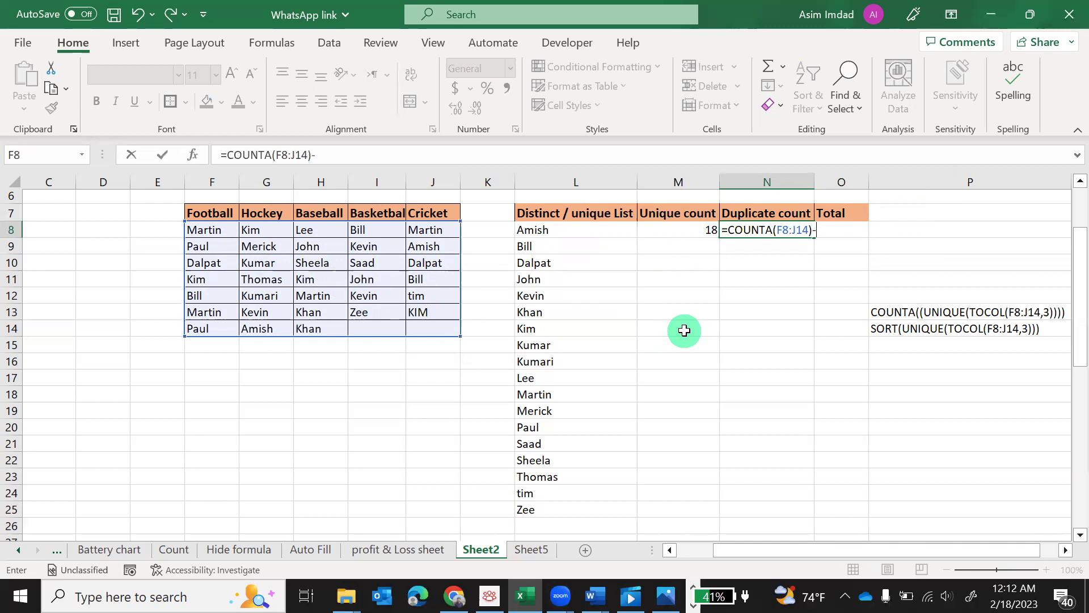
- Add a second COUNTA to the N8 formula, nesting UNIQUE and TOCOL over the table range F8:J14
text(count)
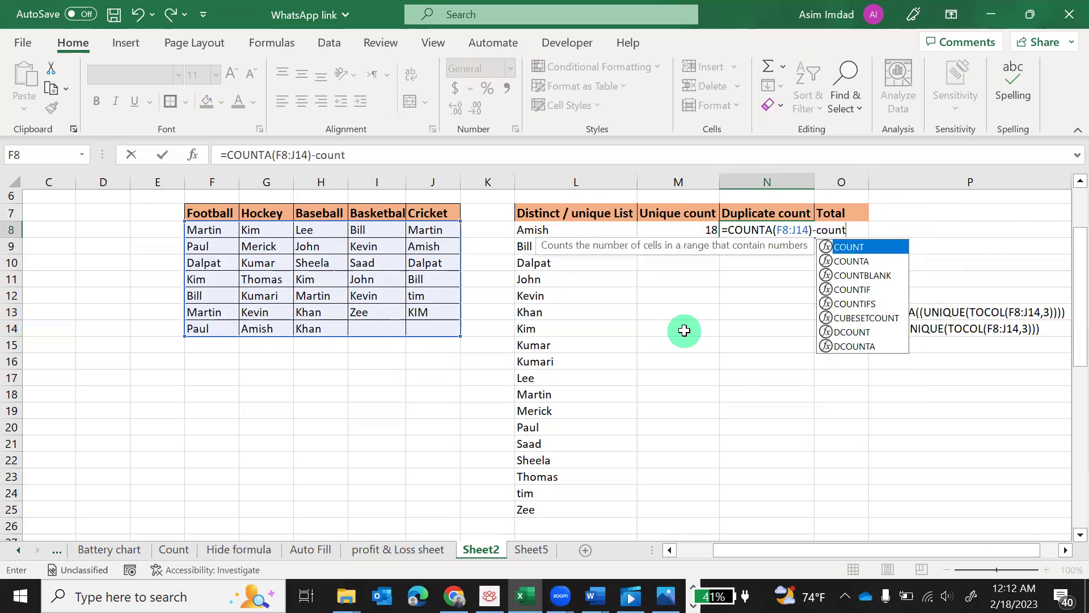
key(Tab)
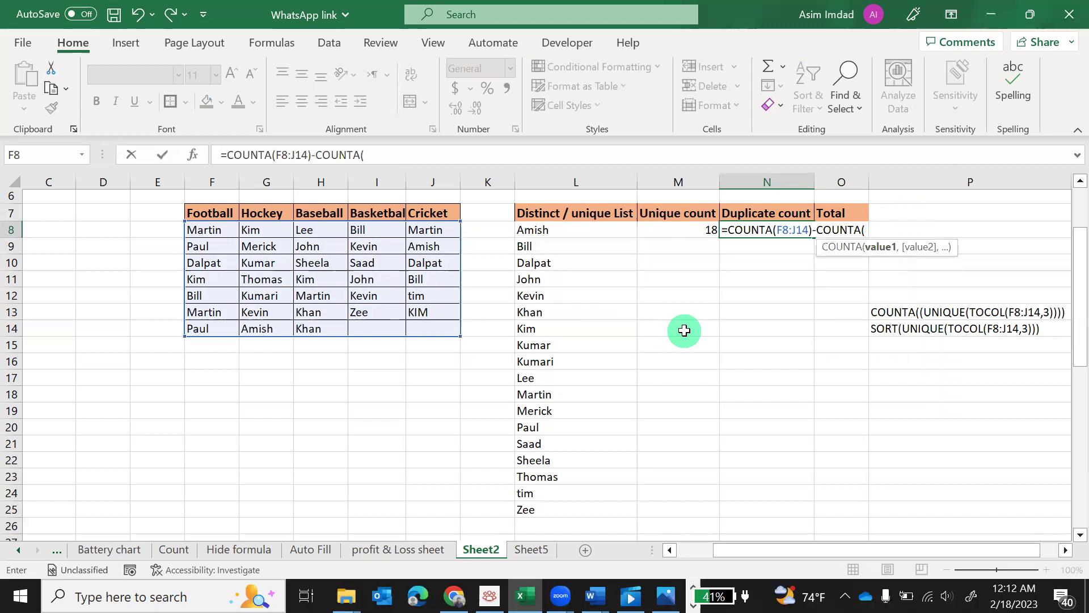
text(uniq)
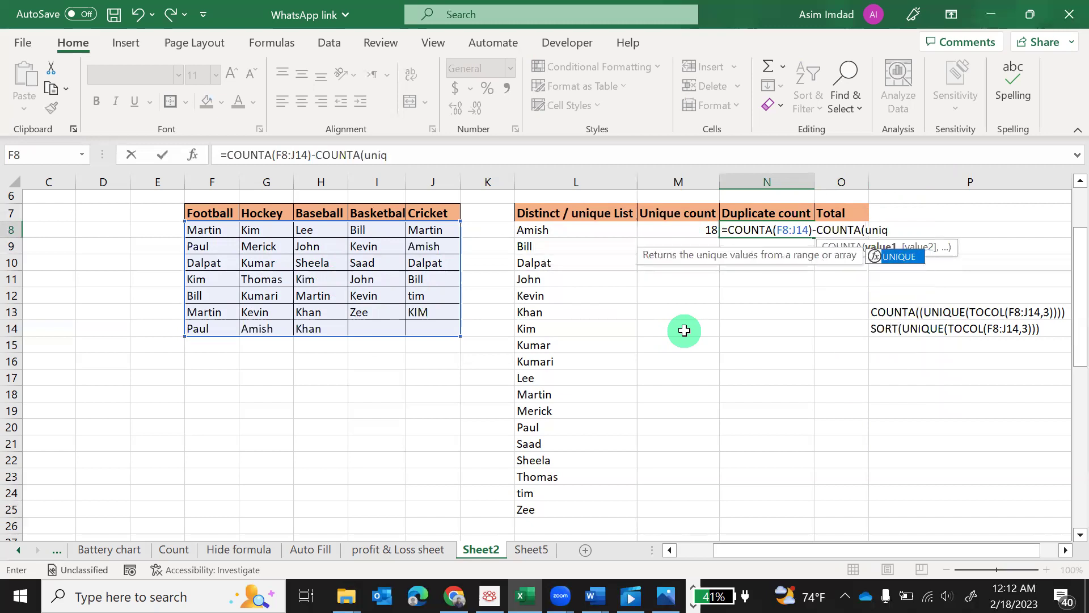
key(Tab)
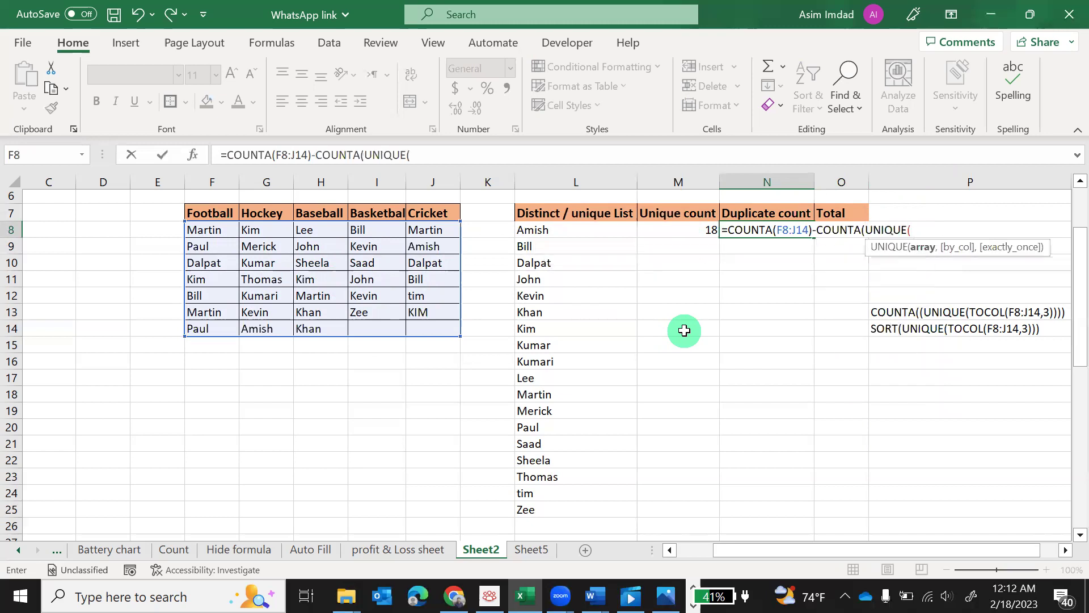
text(co)
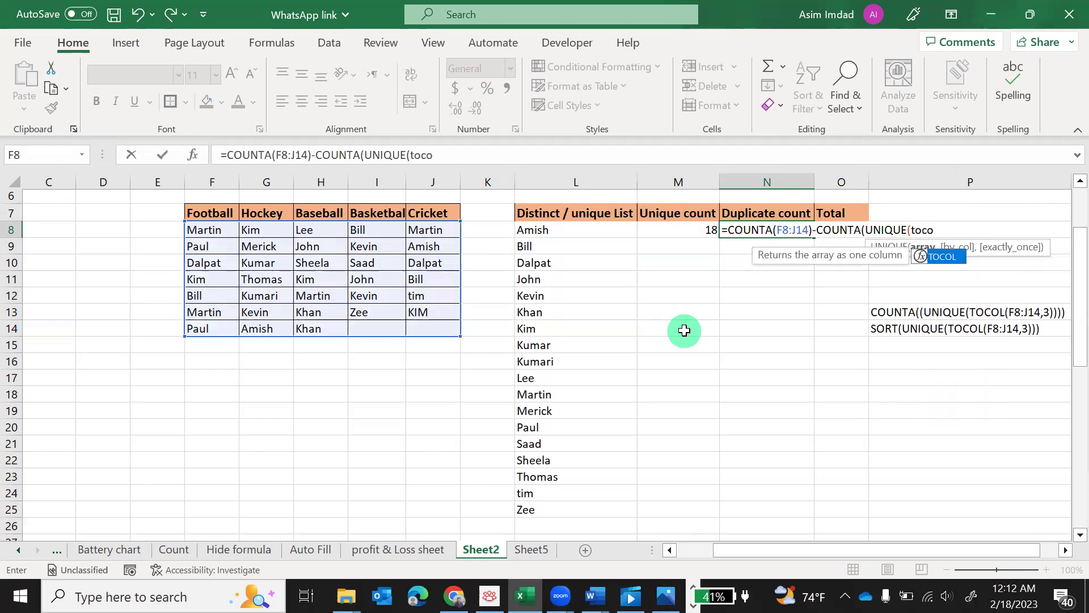
key(Tab)
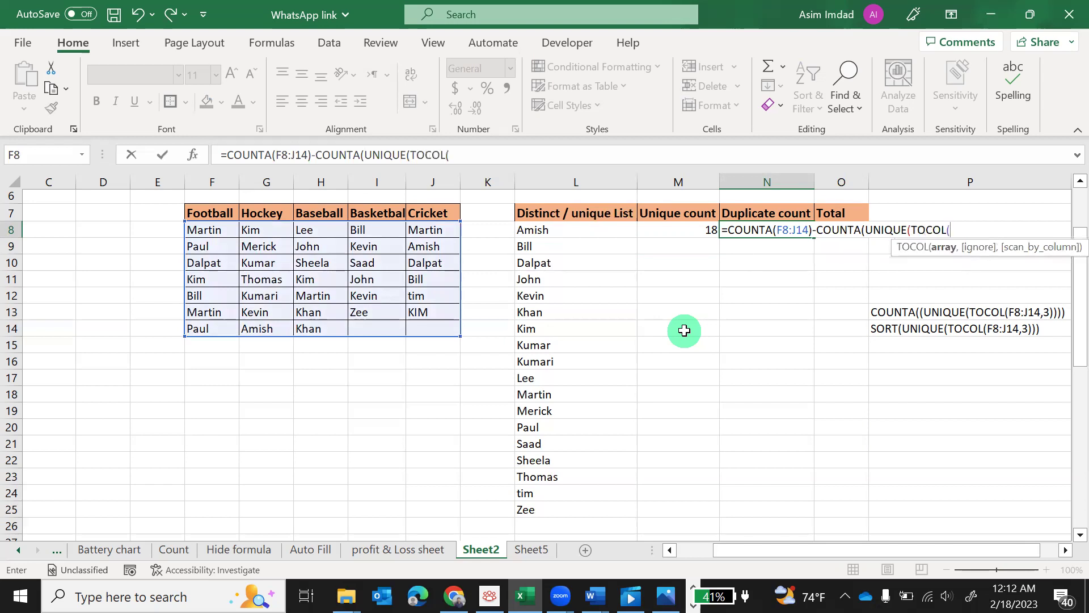
drag(215, 230, 419, 332)
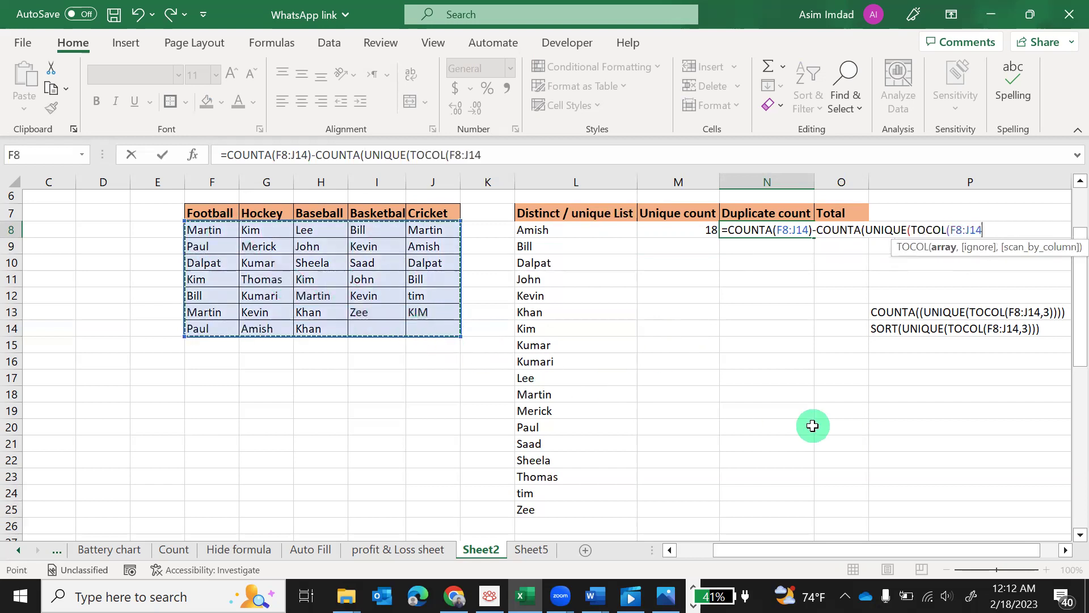
- Make TOCOL ignore blanks and errors with option 3, and complete N8 as =COUNTA(F8:J14)-COUNTA(UNIQUE(TOCOL(F8:J14,3)))
text(,)
key(Down)
key(Down)
key(Down)
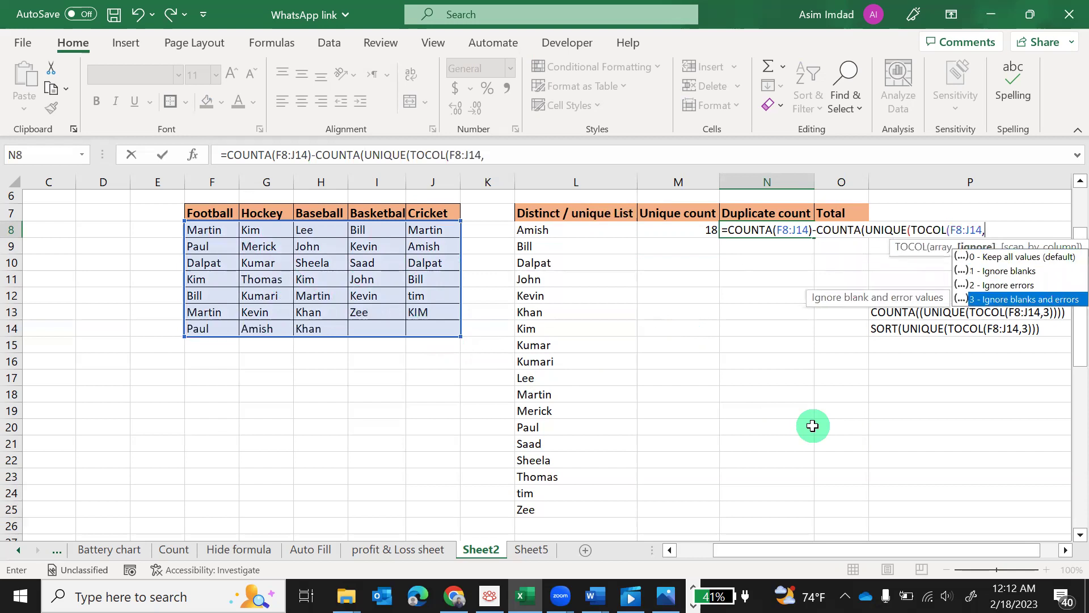
key(Tab)
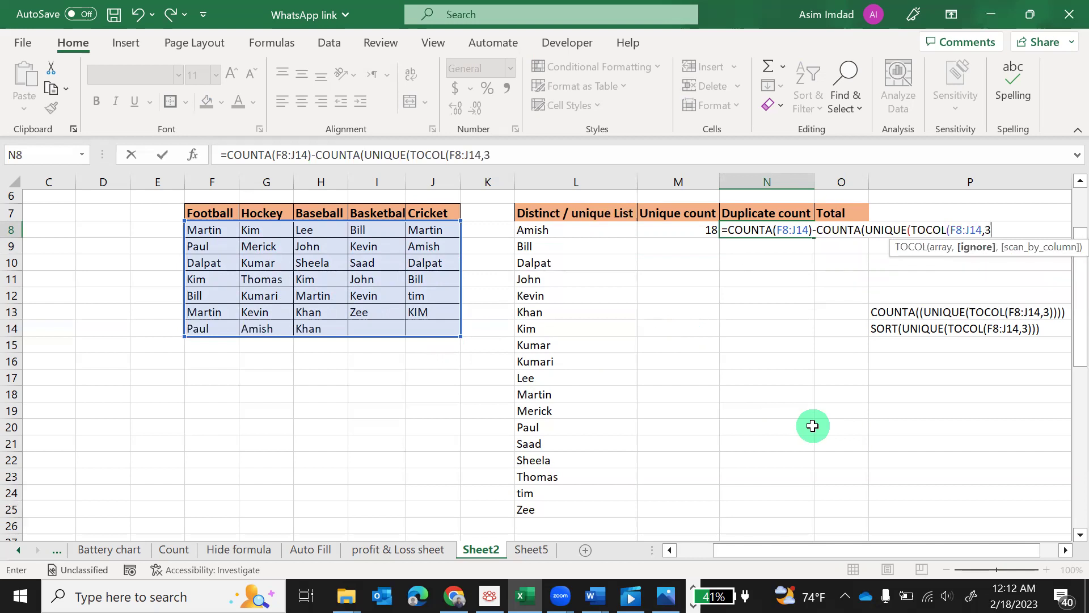
text())
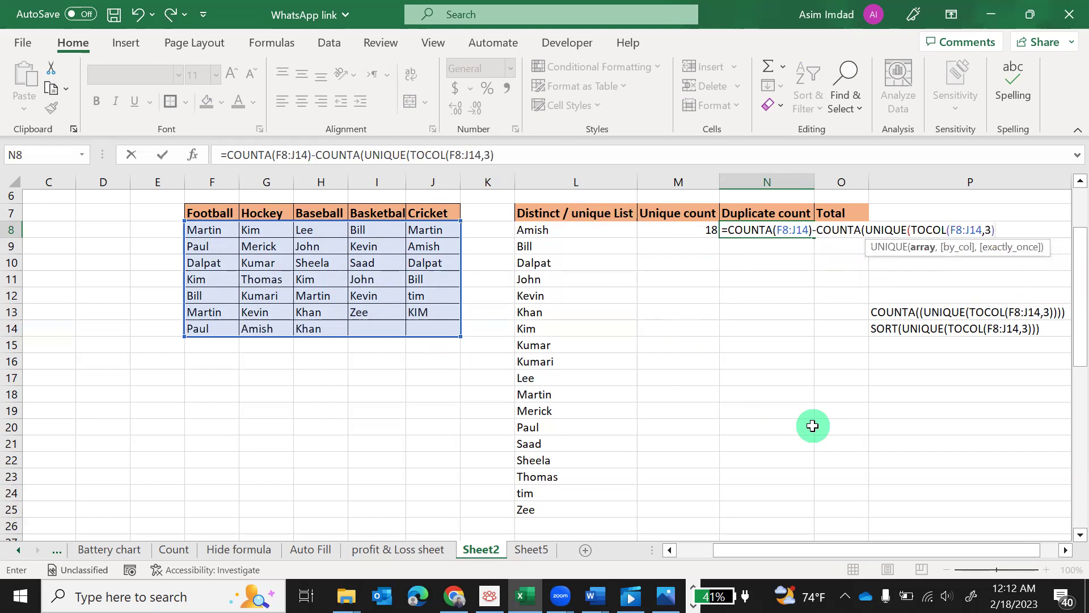
text()))
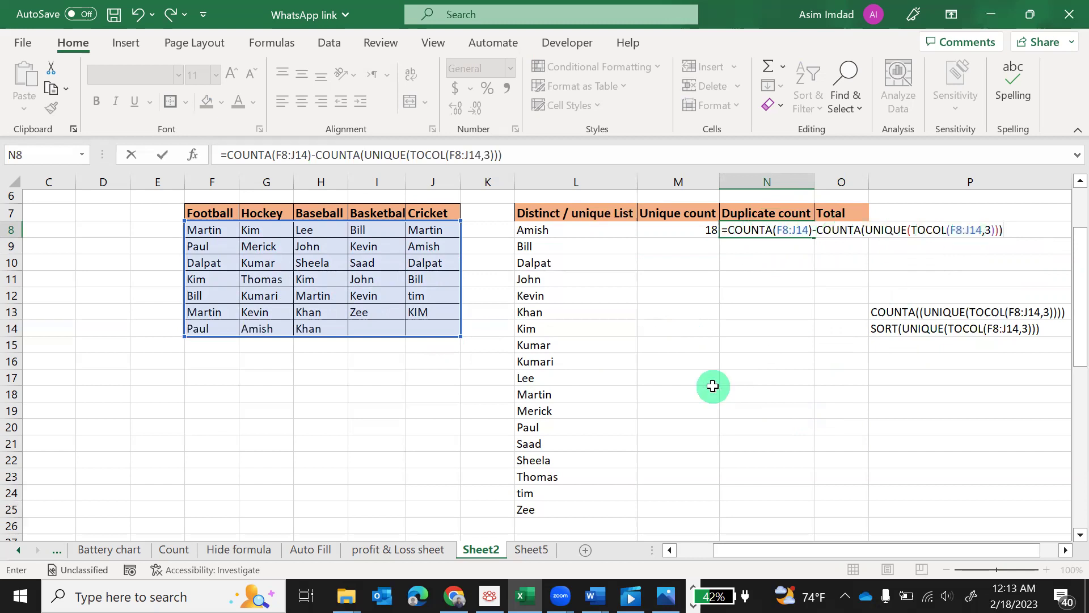
key(Return)
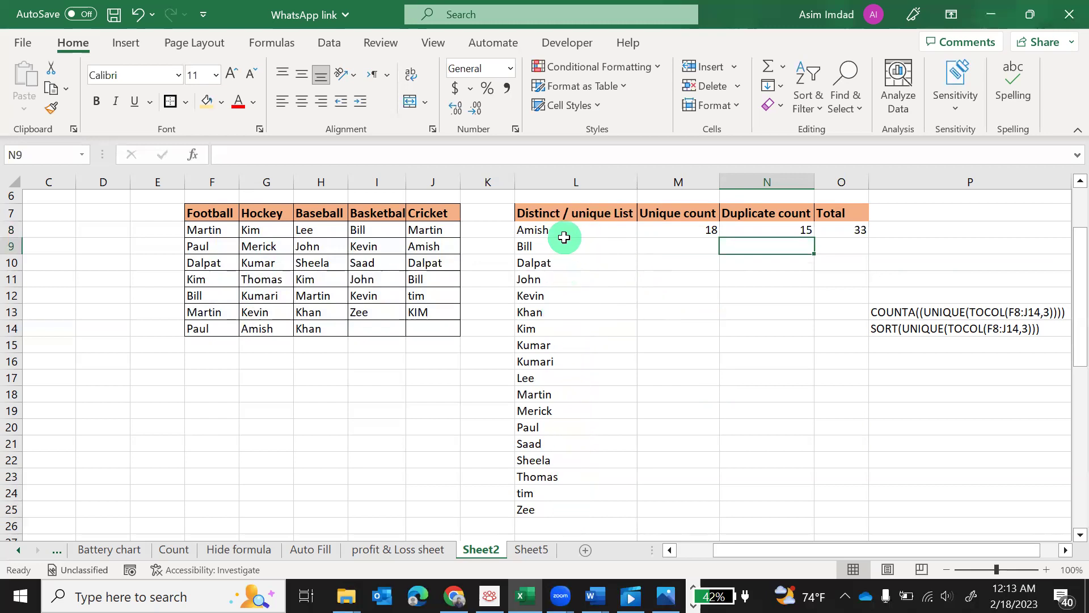
- Review the unique, duplicate and total count formulas in M8, N8 and O8
click(663, 232)
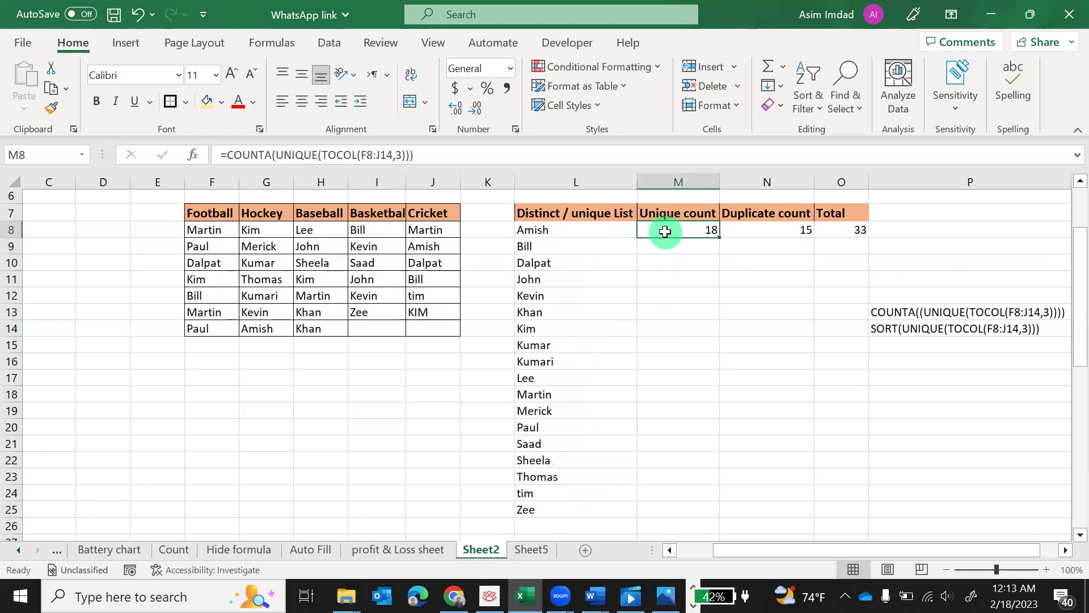
click(754, 225)
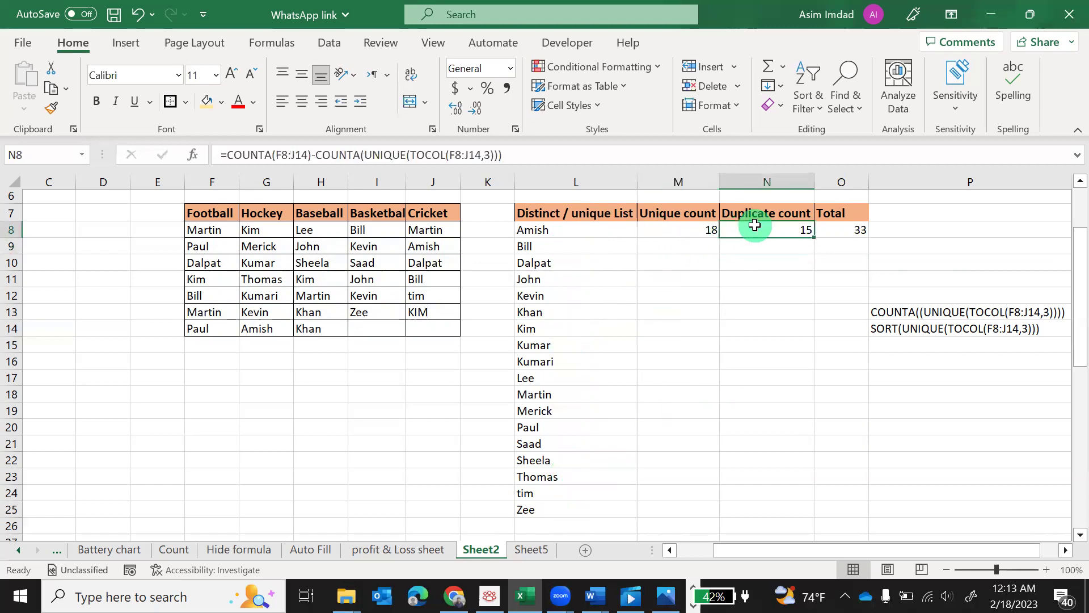
click(842, 233)
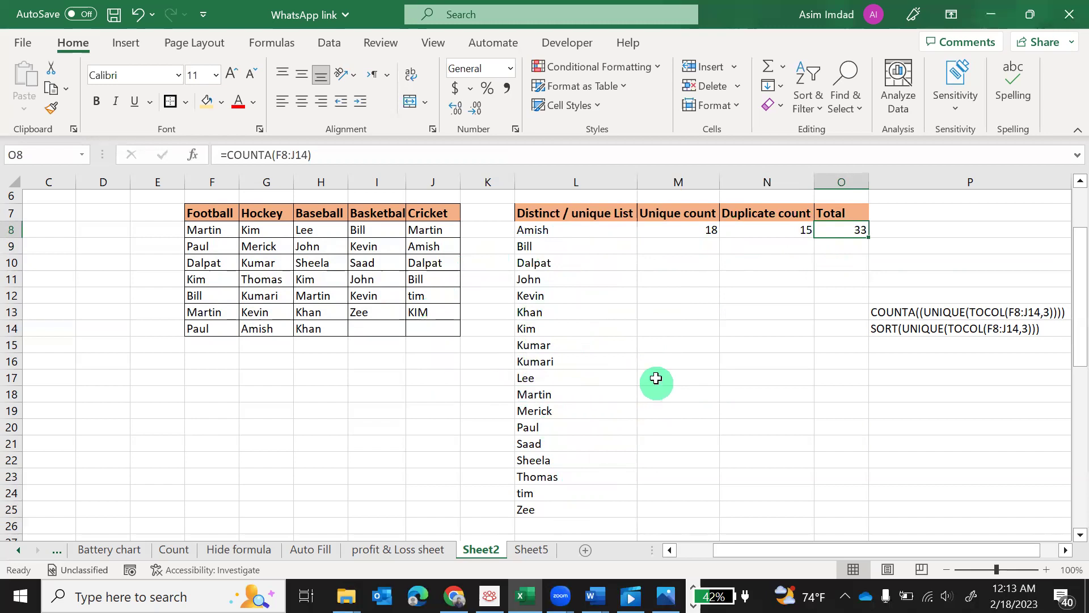
scroll(656, 379, up, 2)
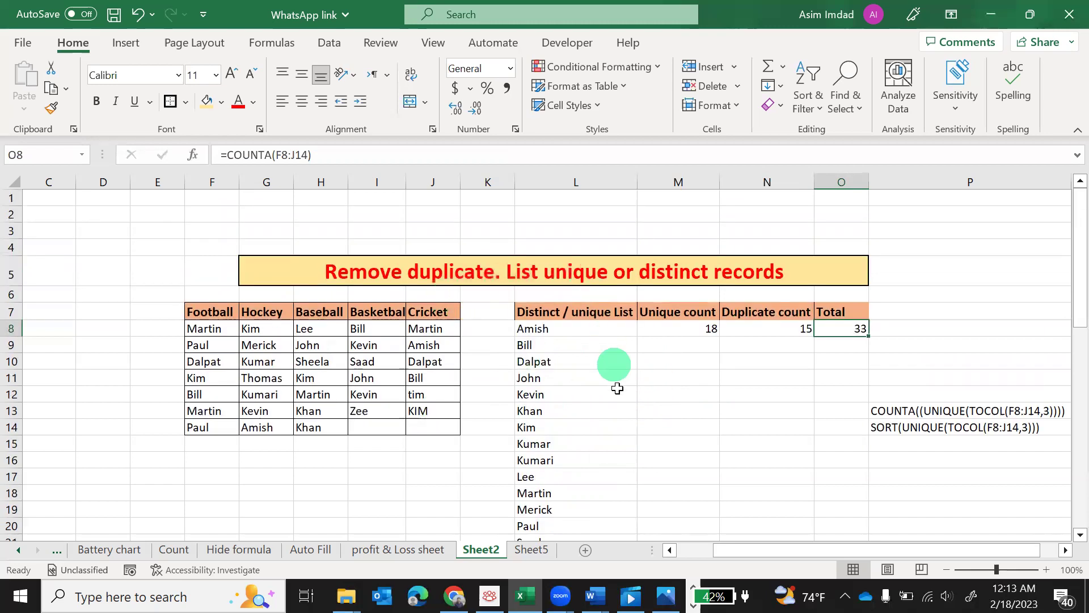
scroll(619, 391, down, 2)
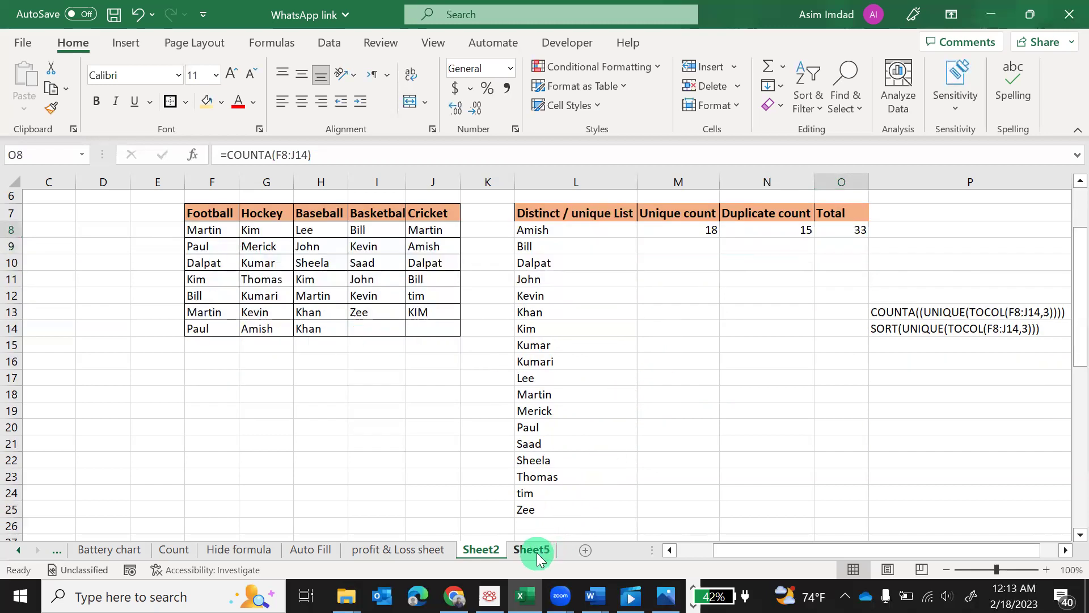
- Open Sheet5 and look through the student marks table down to its empty last rows
click(537, 553)
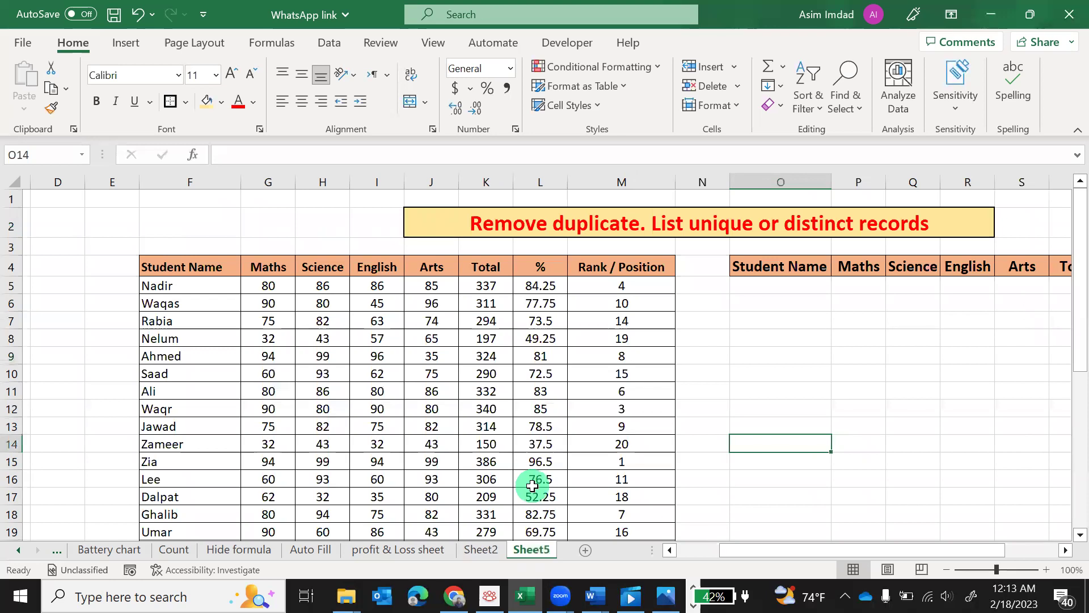
scroll(539, 456, down, 2)
scroll(542, 460, up, 2)
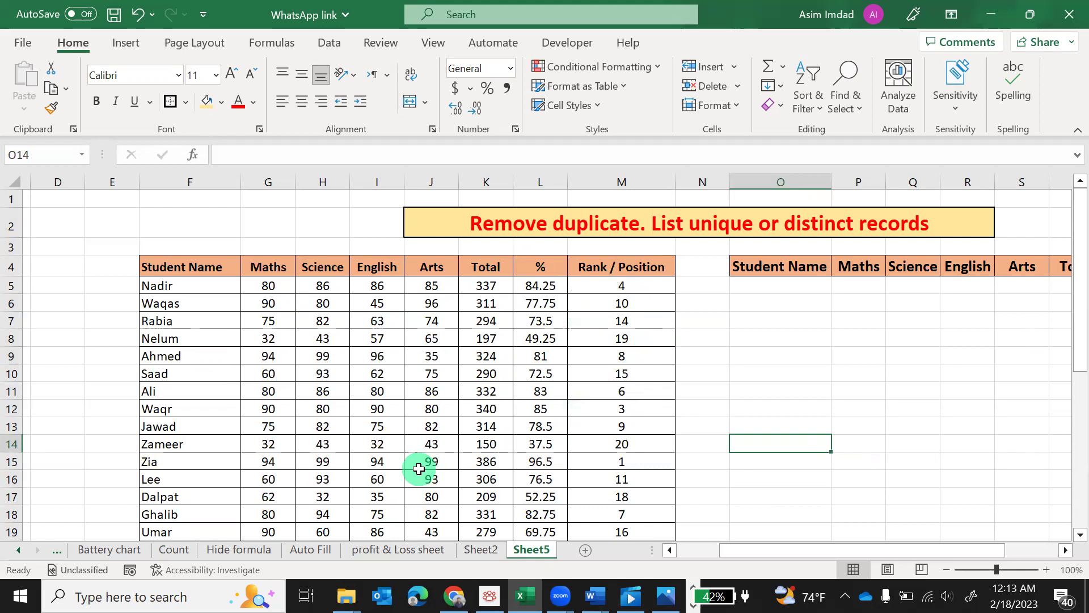
scroll(419, 468, down, 2)
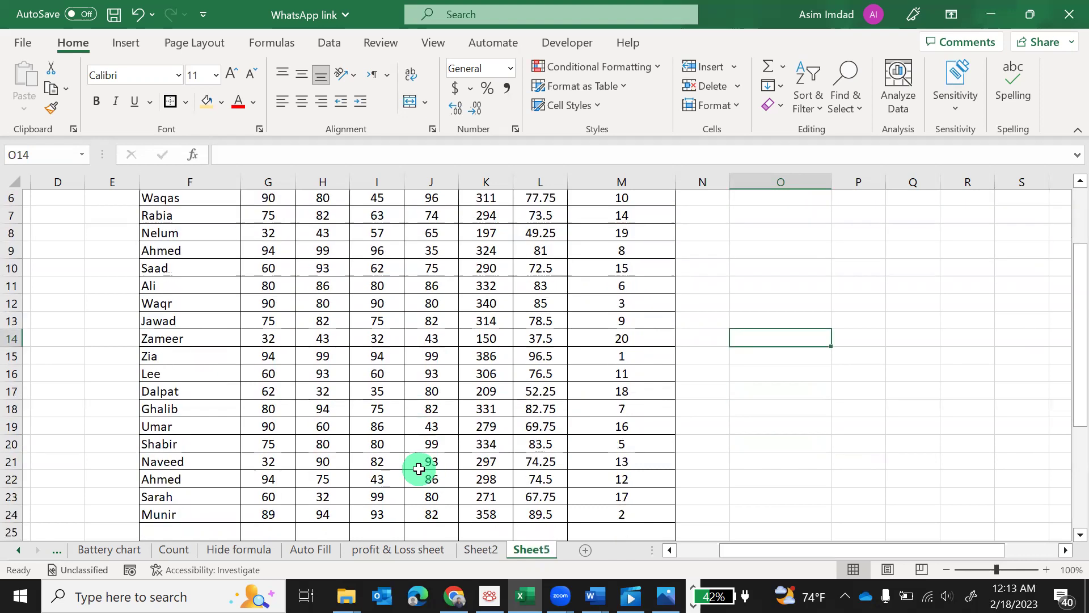
scroll(418, 468, down, 1)
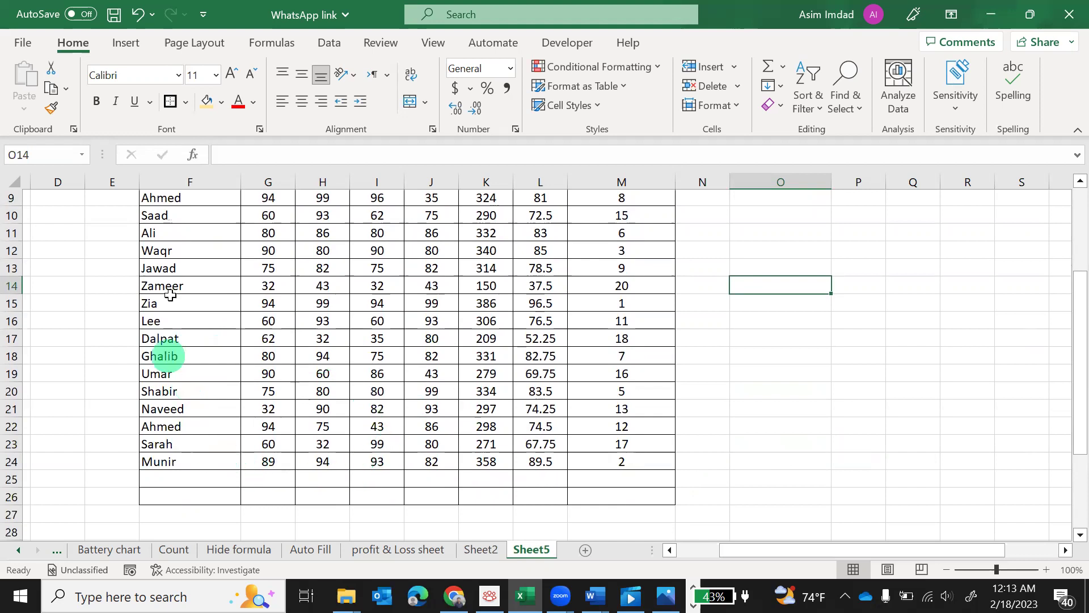
- Duplicate the last two student records, F23:M24, into the empty rows 25 and 26 with a normal paste
drag(185, 444, 583, 457)
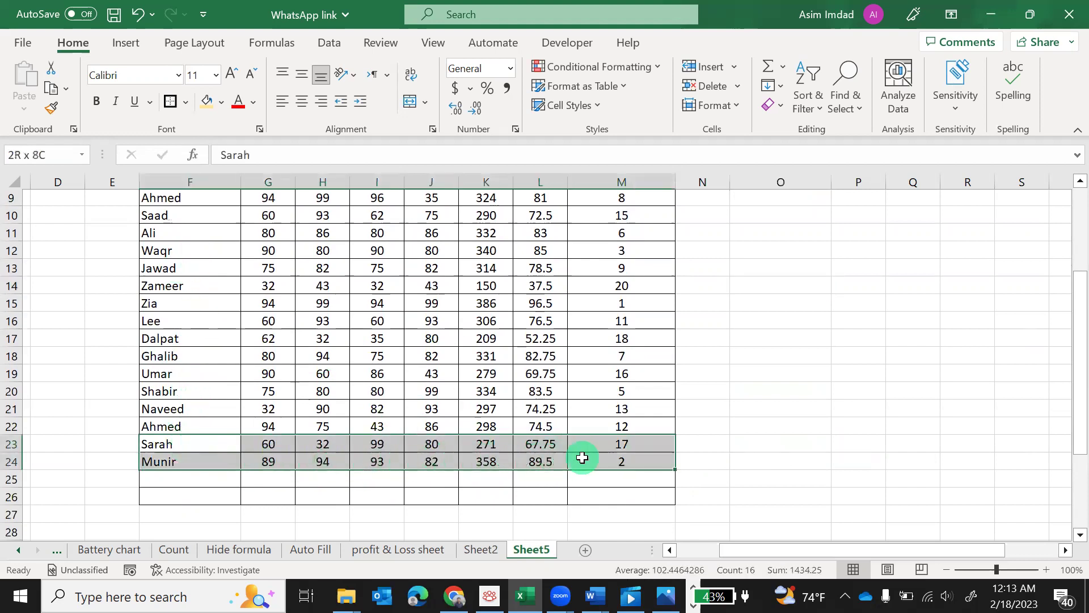
key(ctrl+c)
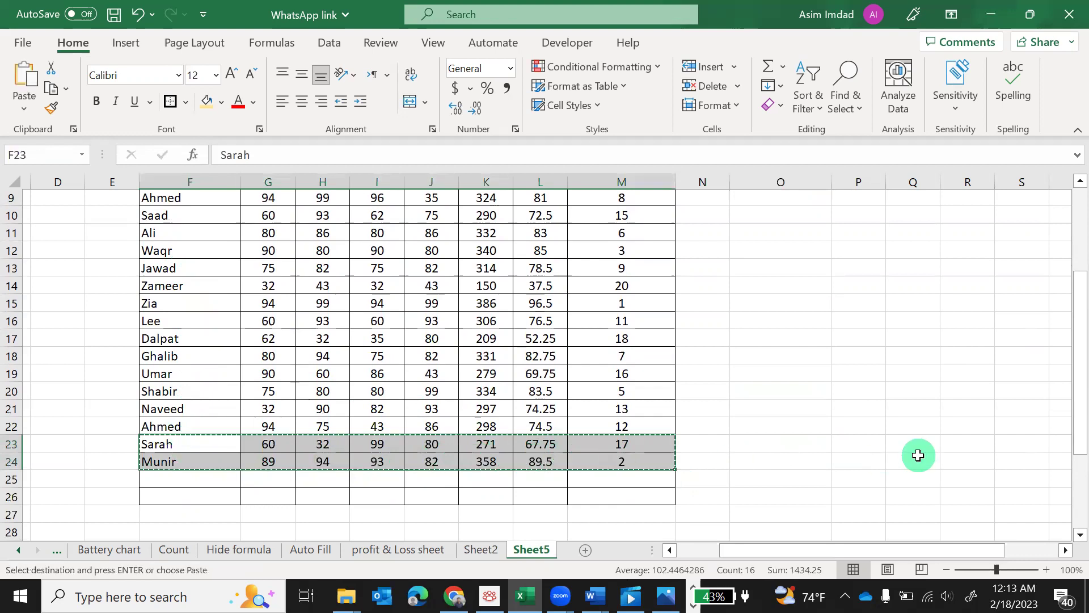
click(188, 482)
key(ctrl+v)
key(ctrl)
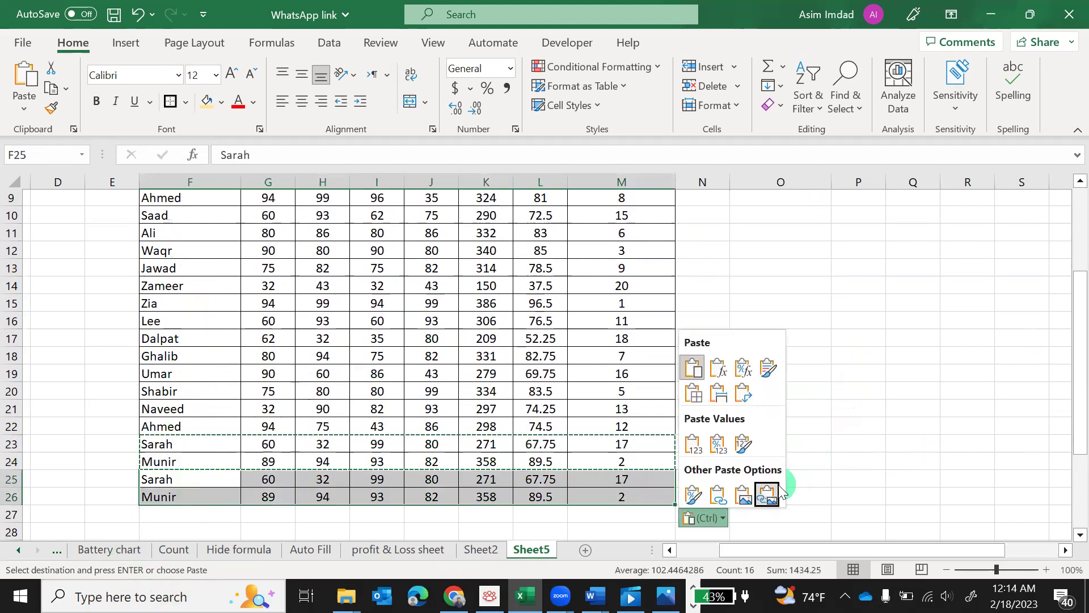
click(693, 368)
click(830, 420)
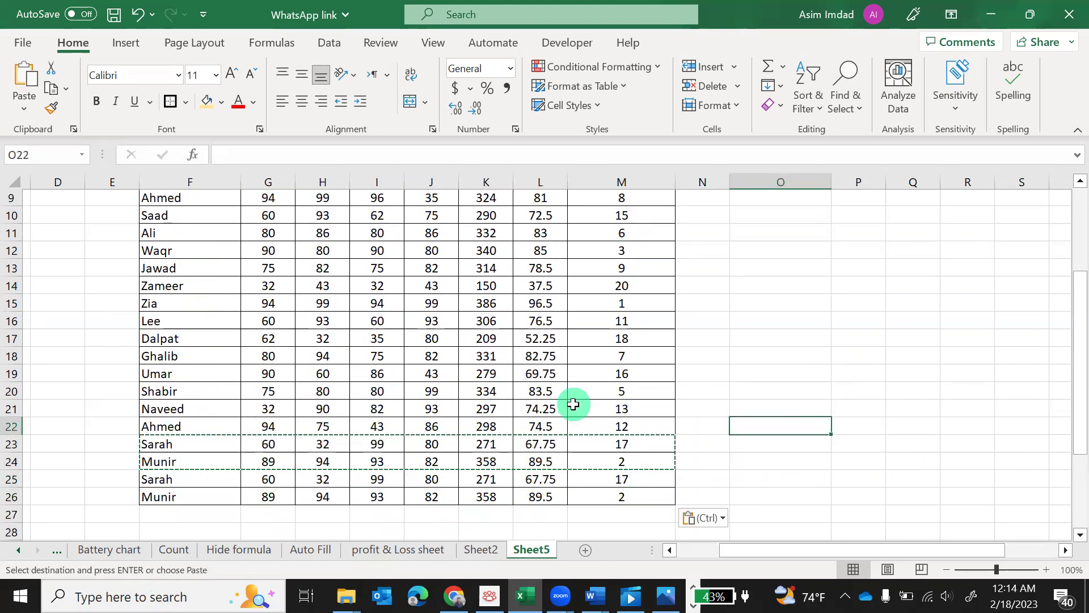
key(Escape)
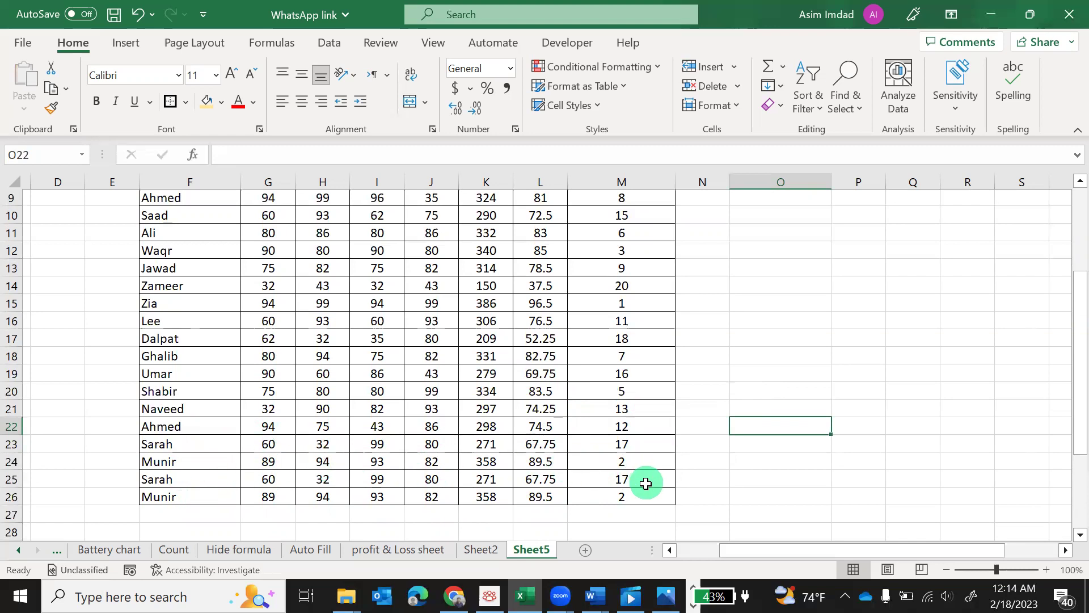
- Begin a UNIQUE formula in O5, the first cell under the second table's Student Name header
scroll(743, 474, up, 3)
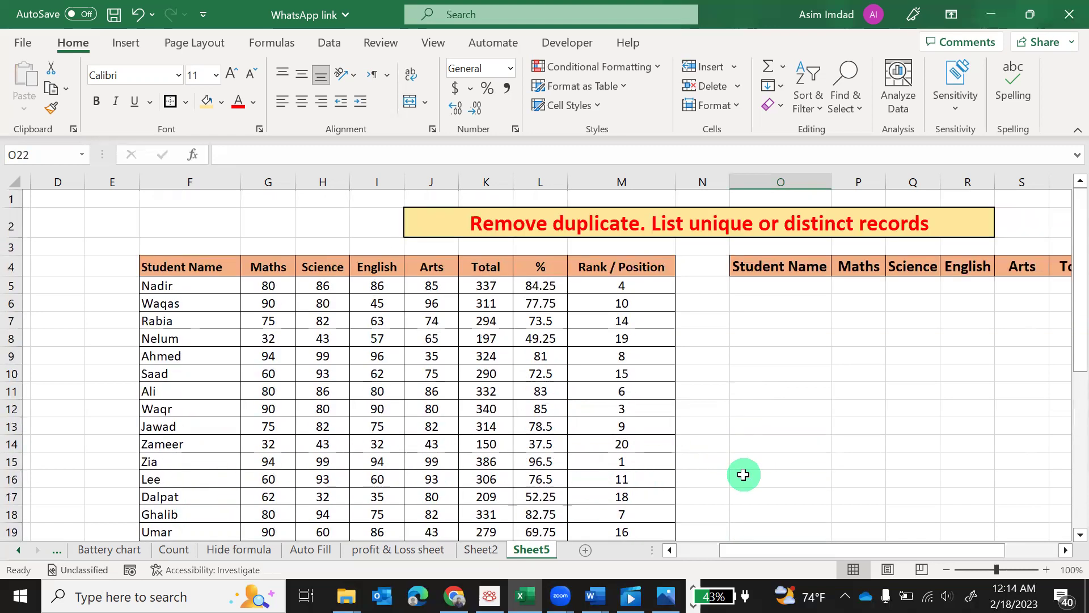
mouse_move(900, 552)
mouse_down()
mouse_move(980, 544)
mouse_move(916, 549)
mouse_up()
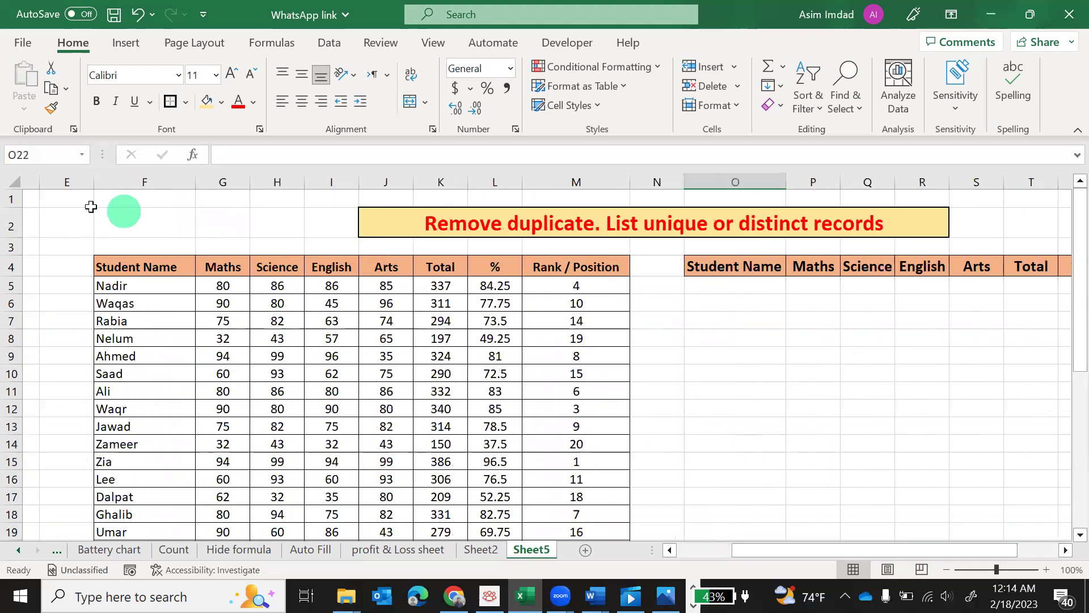
drag(764, 548, 709, 465)
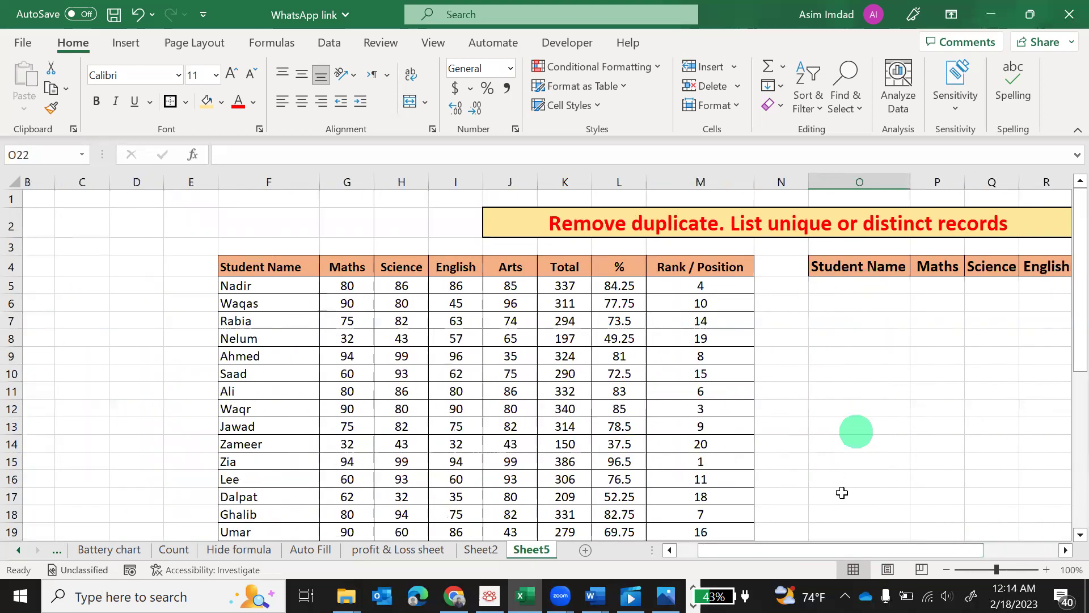
drag(827, 543, 897, 532)
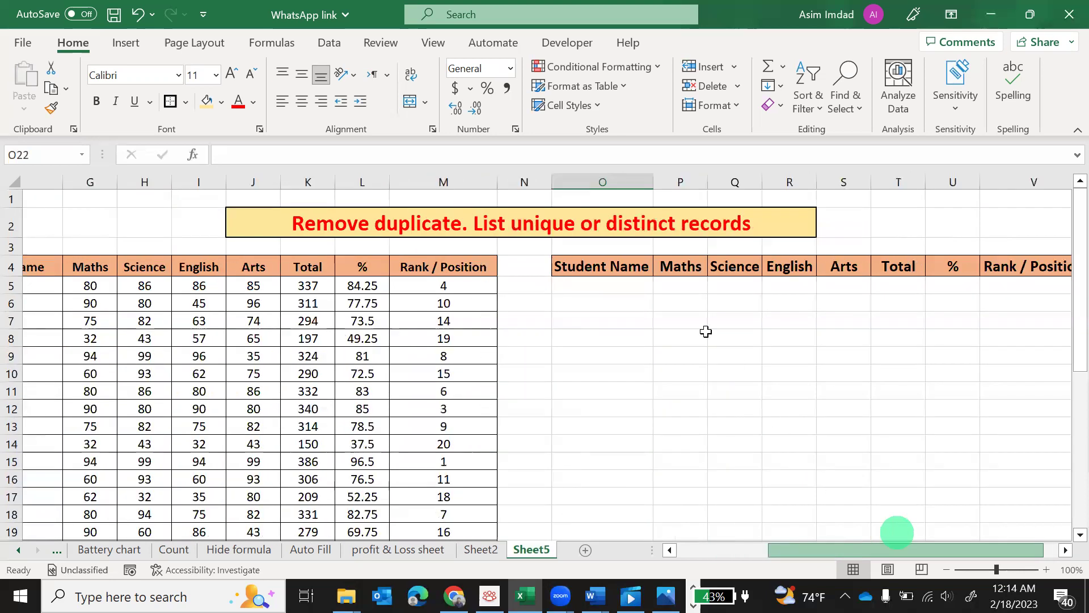
click(599, 284)
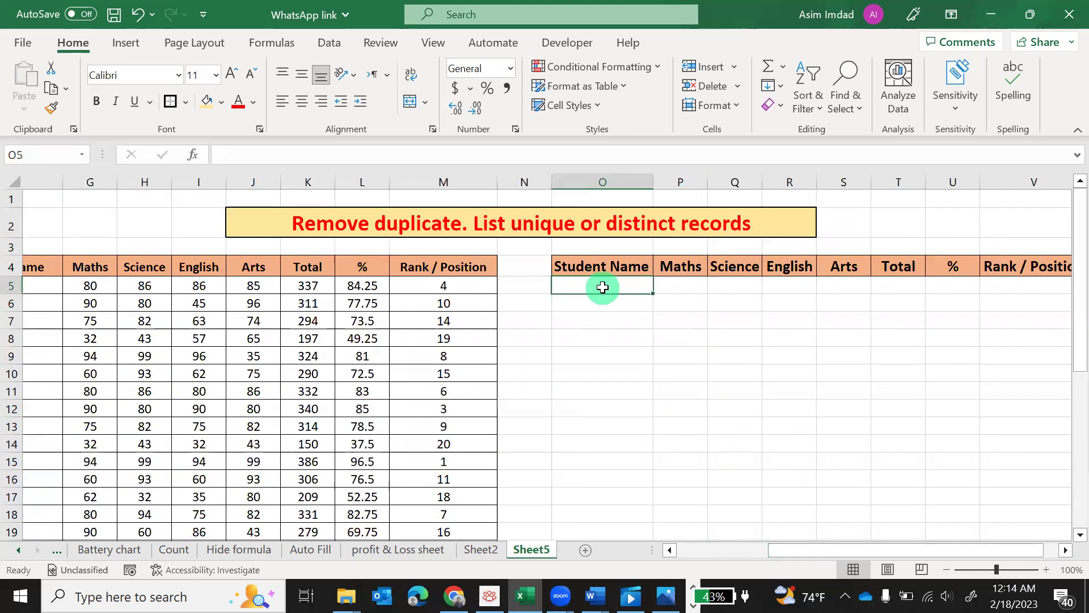
text(=uni)
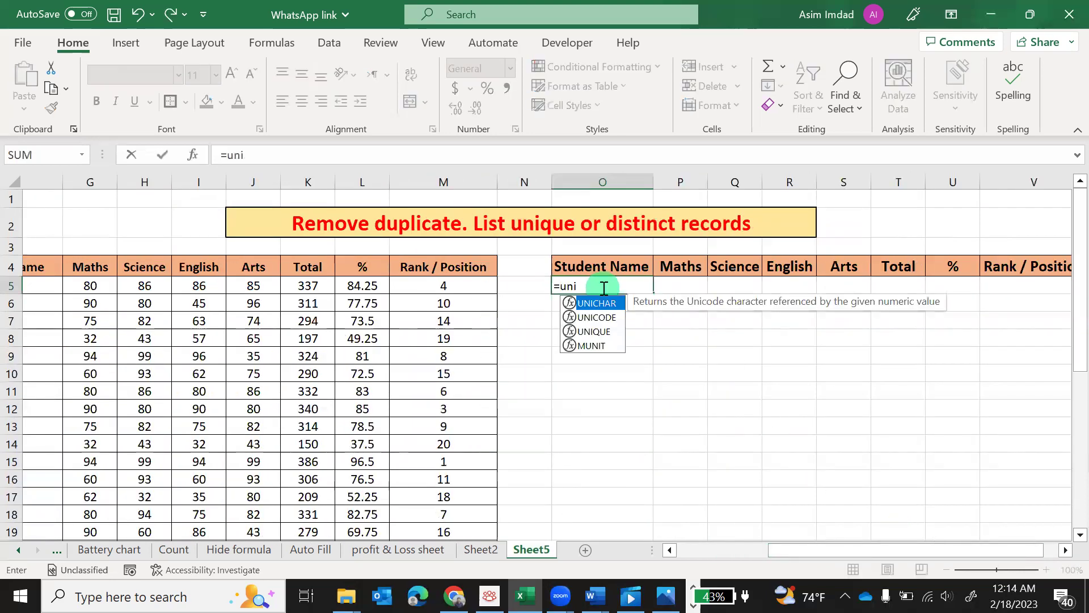
key(Down)
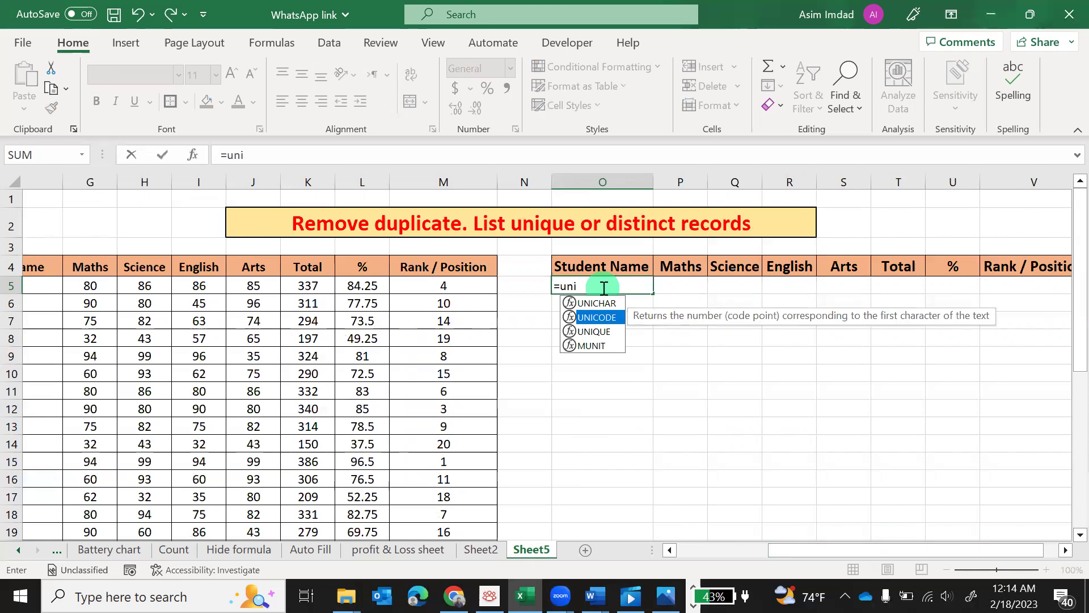
key(Down)
key(Tab)
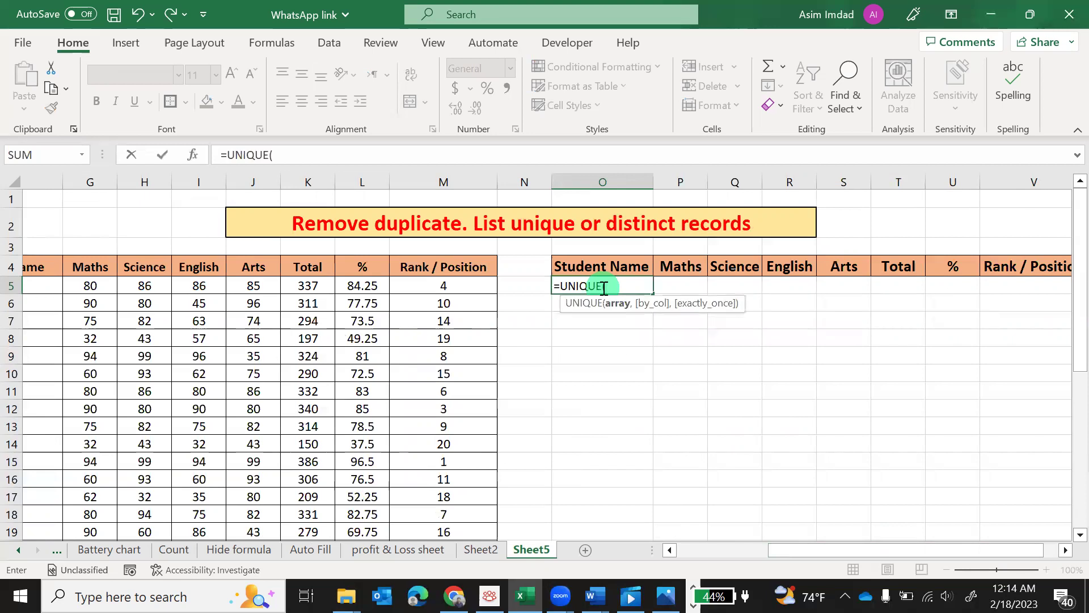
- Use all student records as the array and complete O5 as =UNIQUE(F5:M26)
drag(800, 555, 720, 567)
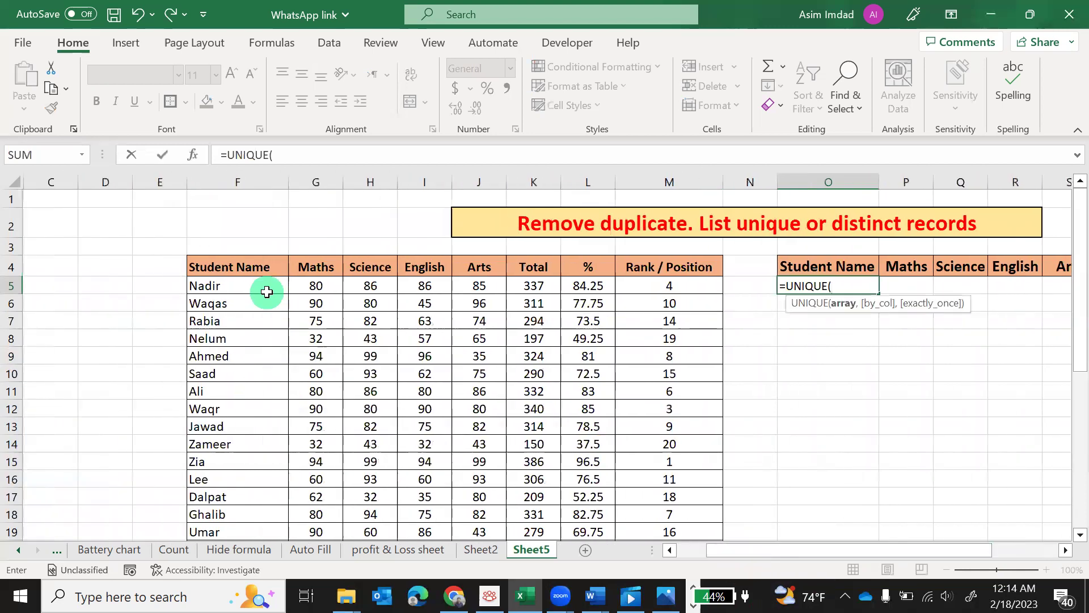
click(266, 291)
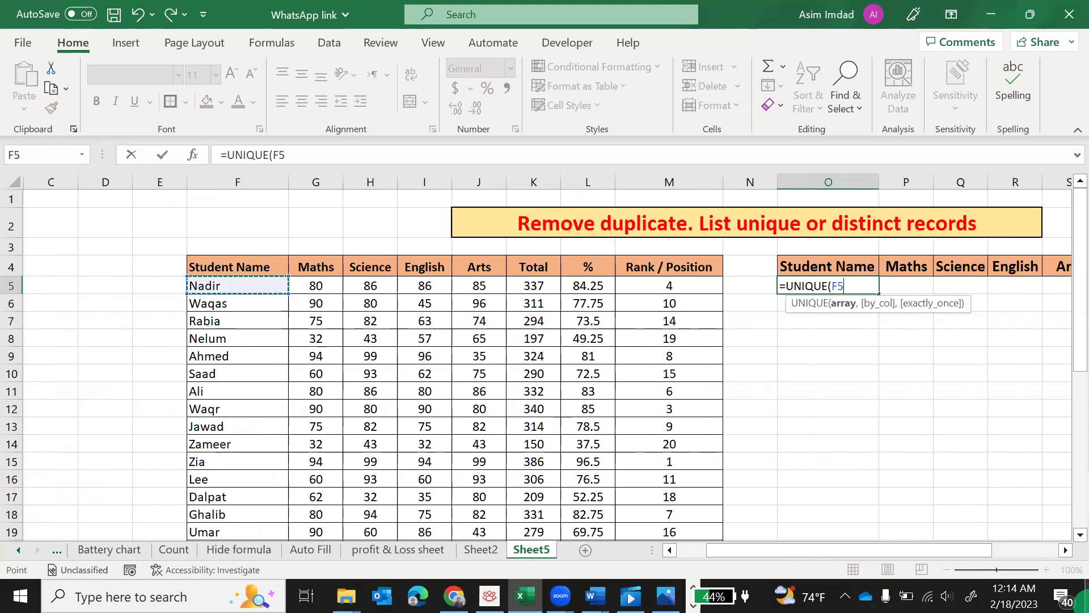
drag(265, 290, 717, 533)
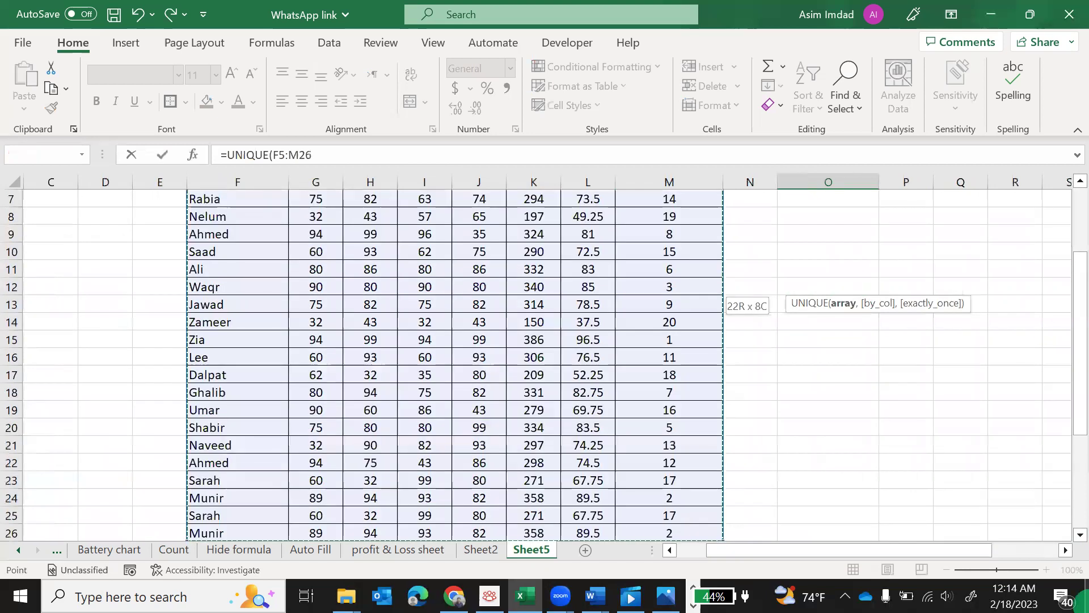
scroll(826, 408, down, 2)
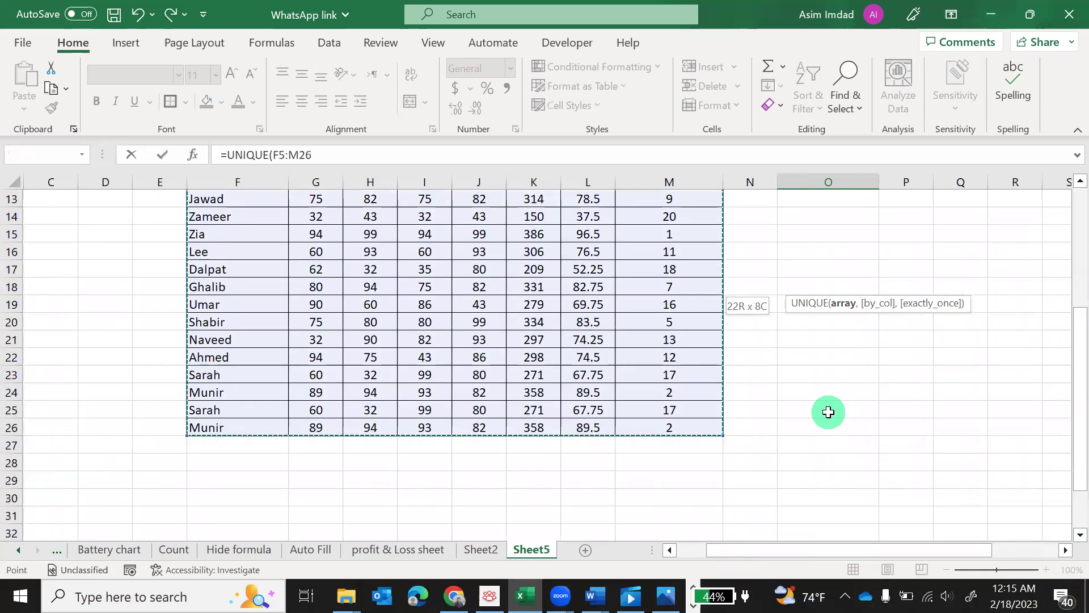
scroll(828, 412, up, 4)
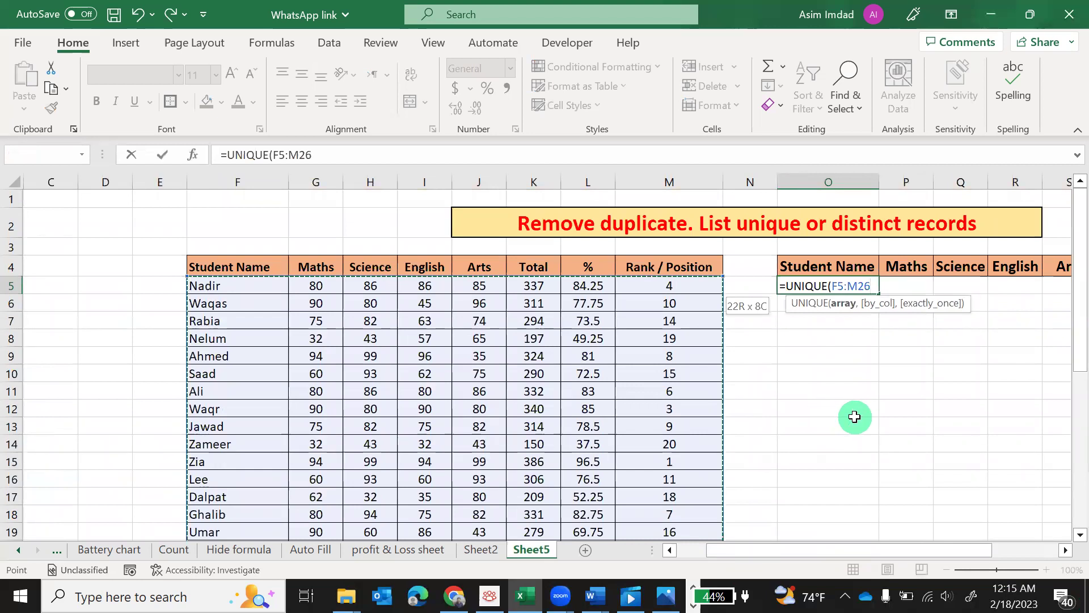
text())
key(Return)
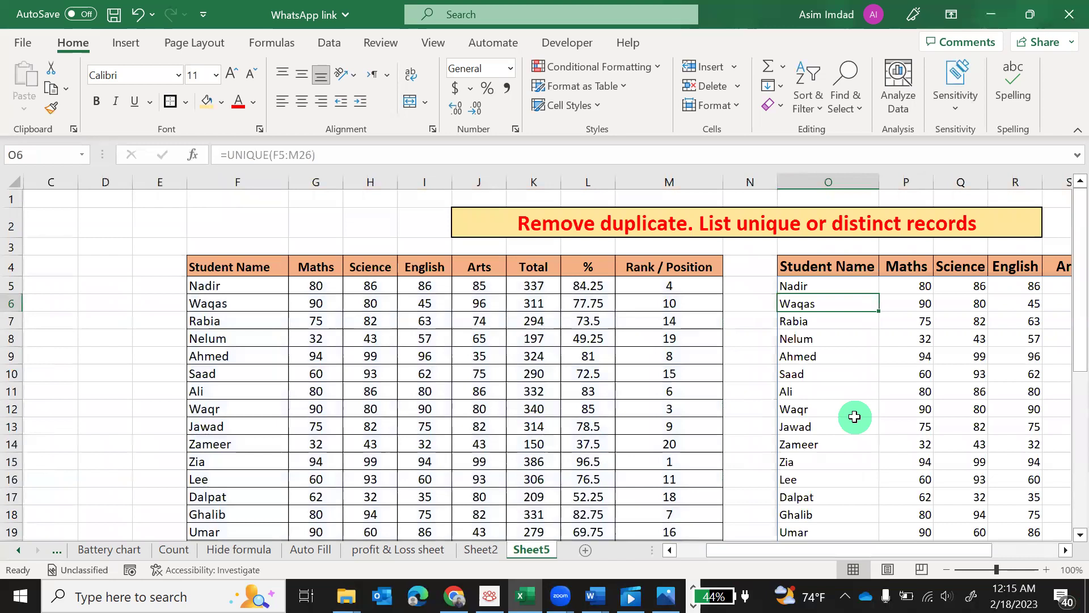
- Compare the extracted records with the source table, checking the duplicated rows F25:M26
scroll(856, 416, down, 3)
mouse_move(842, 550)
mouse_down()
mouse_move(894, 546)
mouse_move(839, 549)
mouse_up()
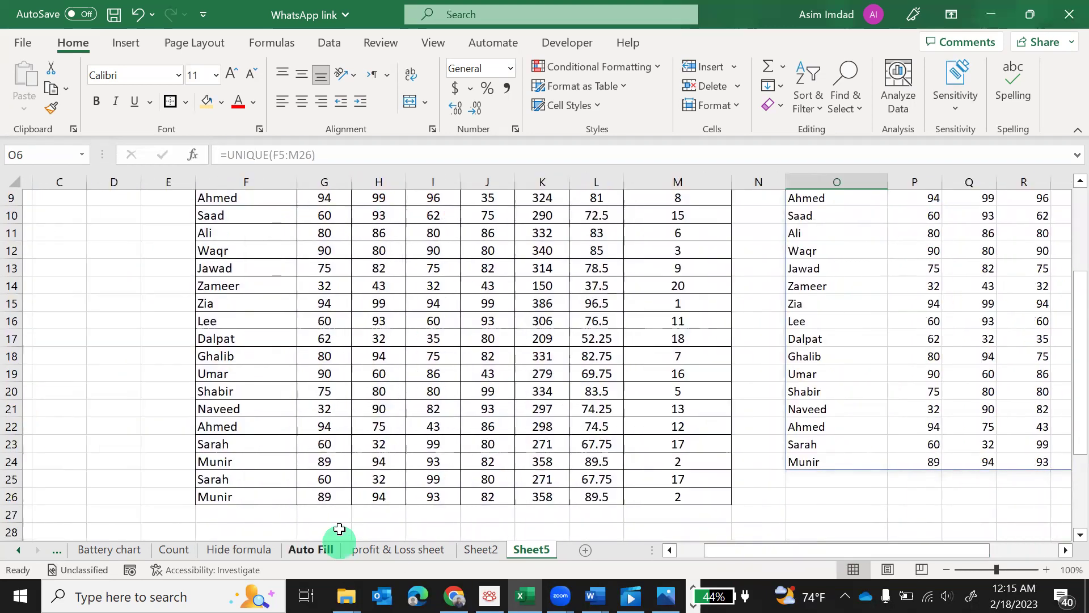
drag(260, 479, 663, 494)
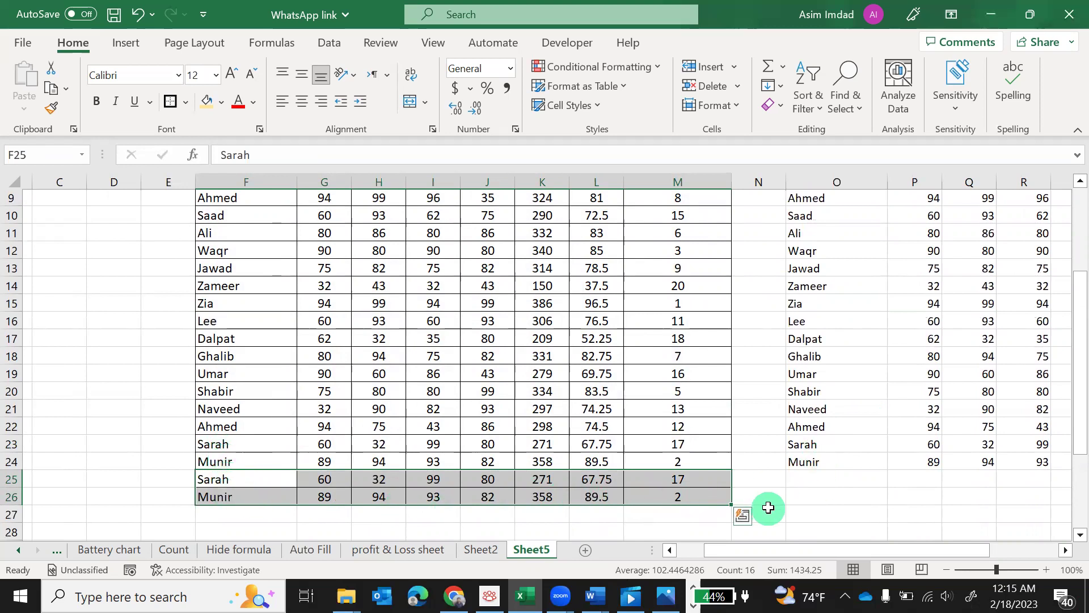
drag(791, 548, 763, 549)
scroll(656, 474, up, 3)
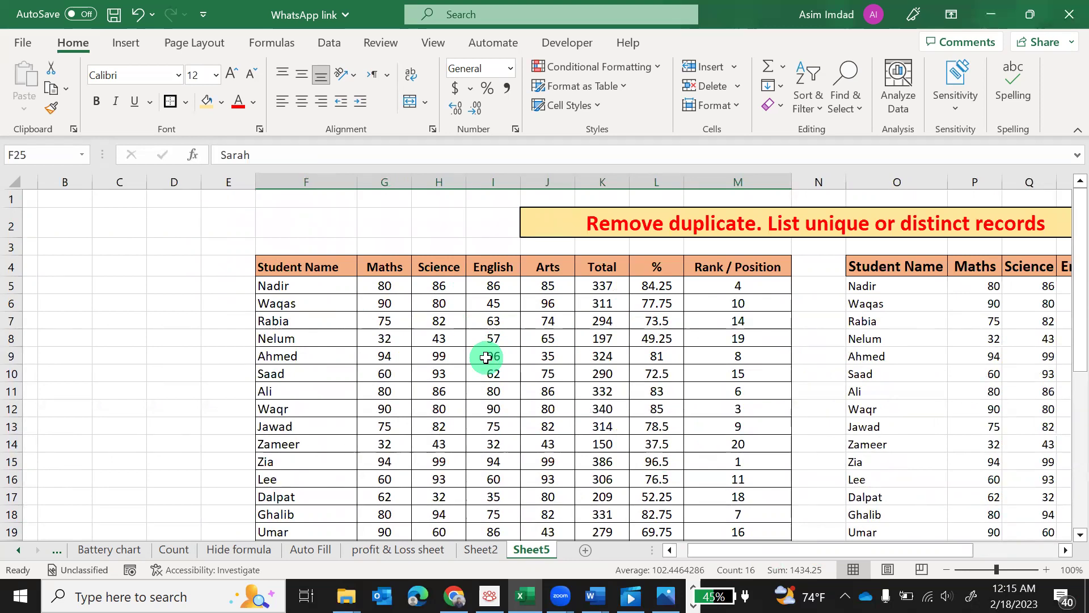
drag(1064, 339, 1043, 474)
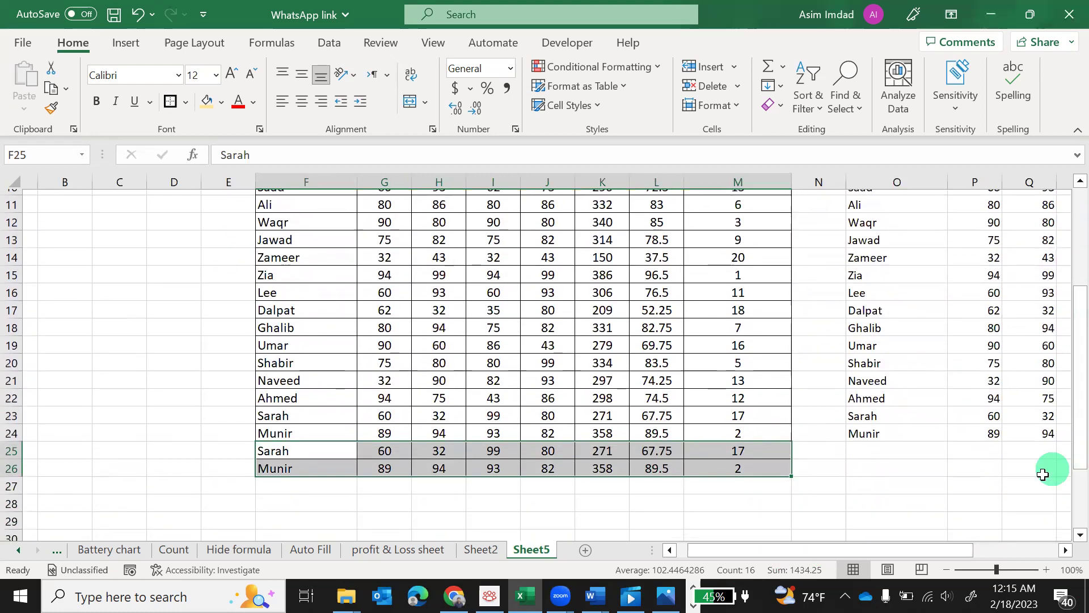
click(446, 506)
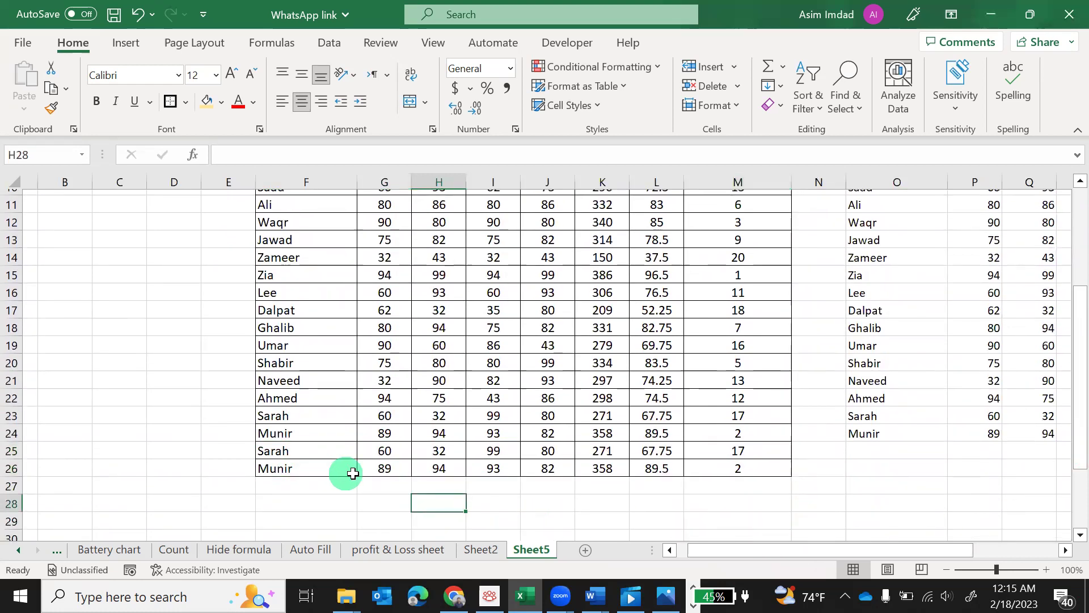
- Set the Maths mark in G26 to 90 so the last record differs from row 24
click(375, 469)
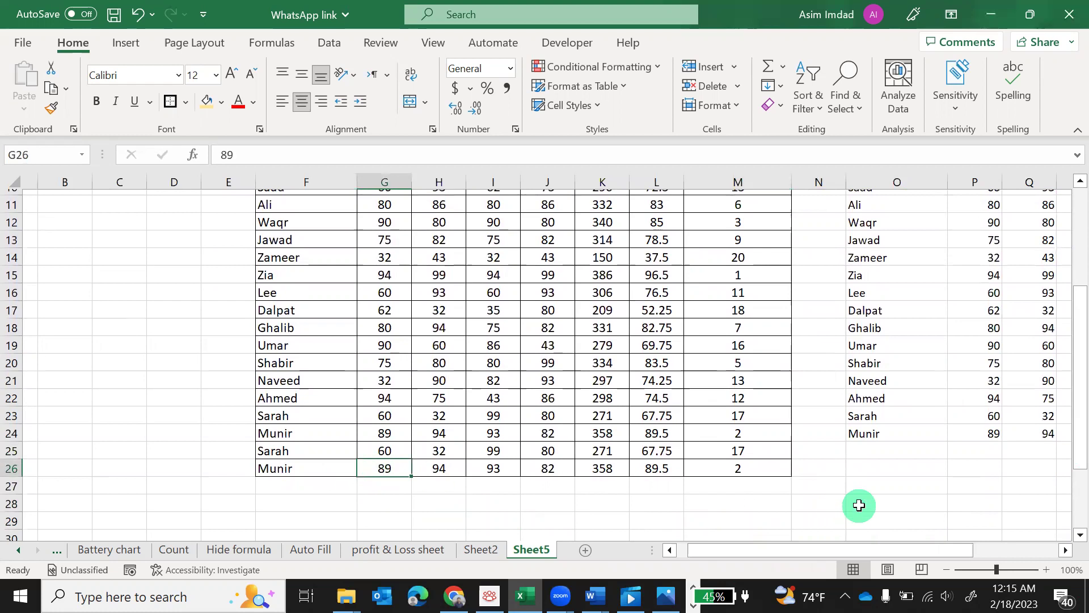
text(90)
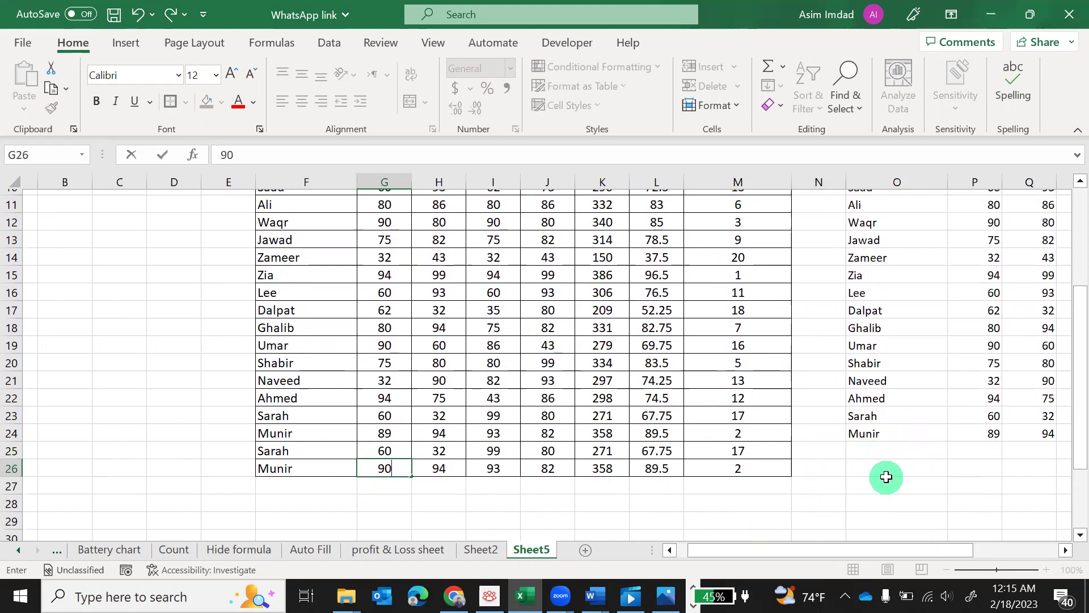
key(Return)
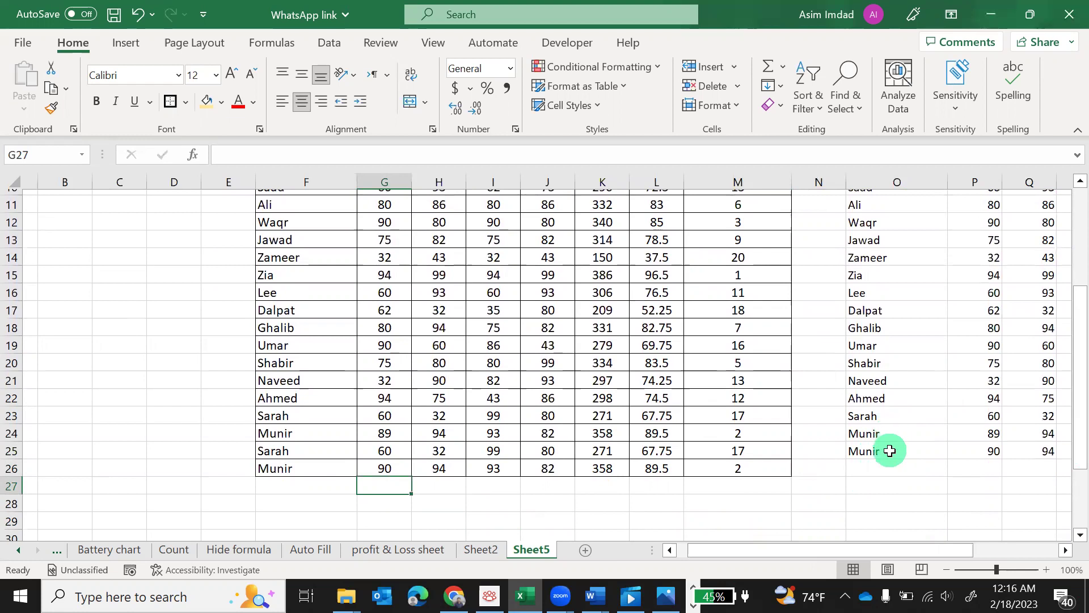
- Set the Maths mark in G26 to 89 so the last record duplicates row 24 again
drag(884, 547, 946, 546)
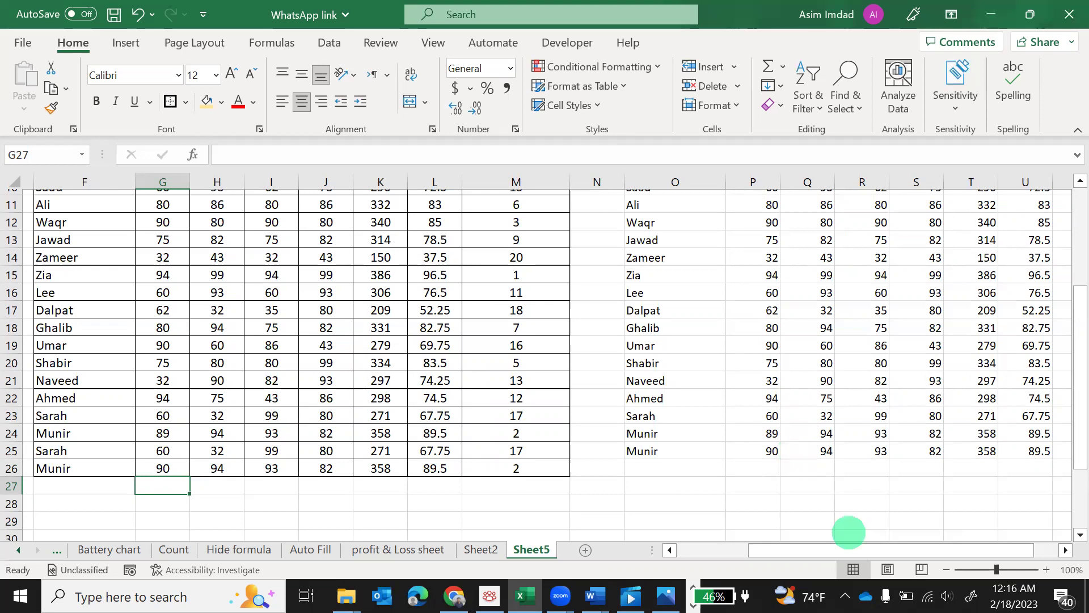
drag(770, 557, 713, 553)
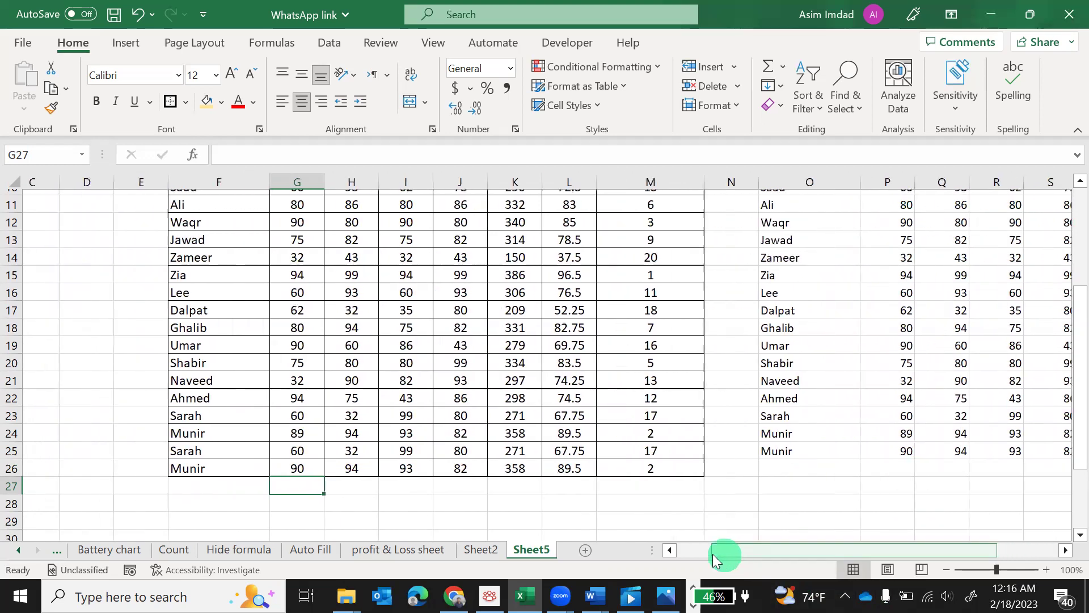
click(303, 468)
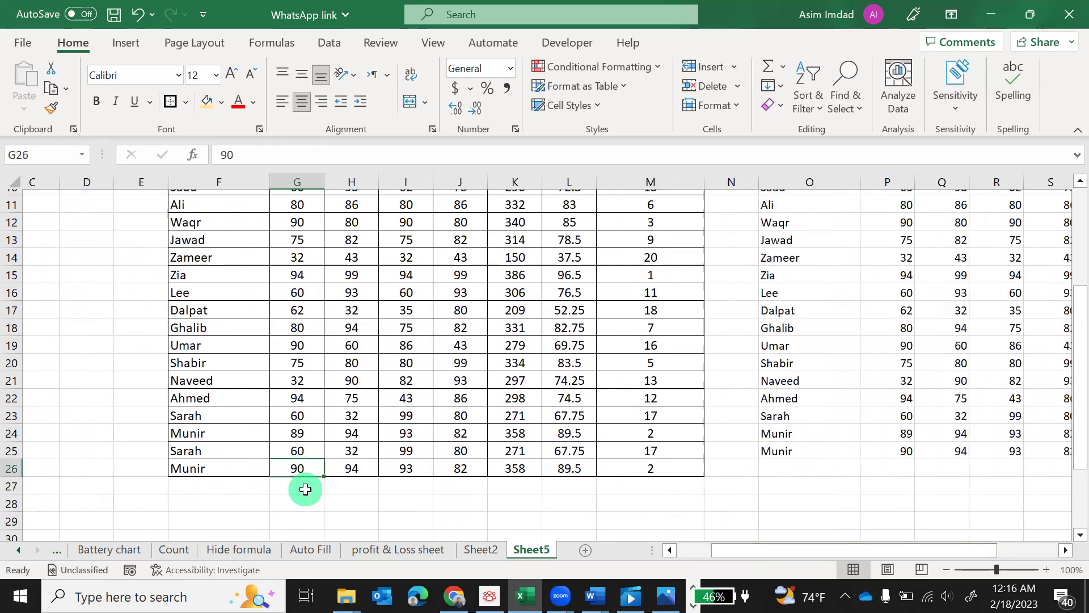
text(89)
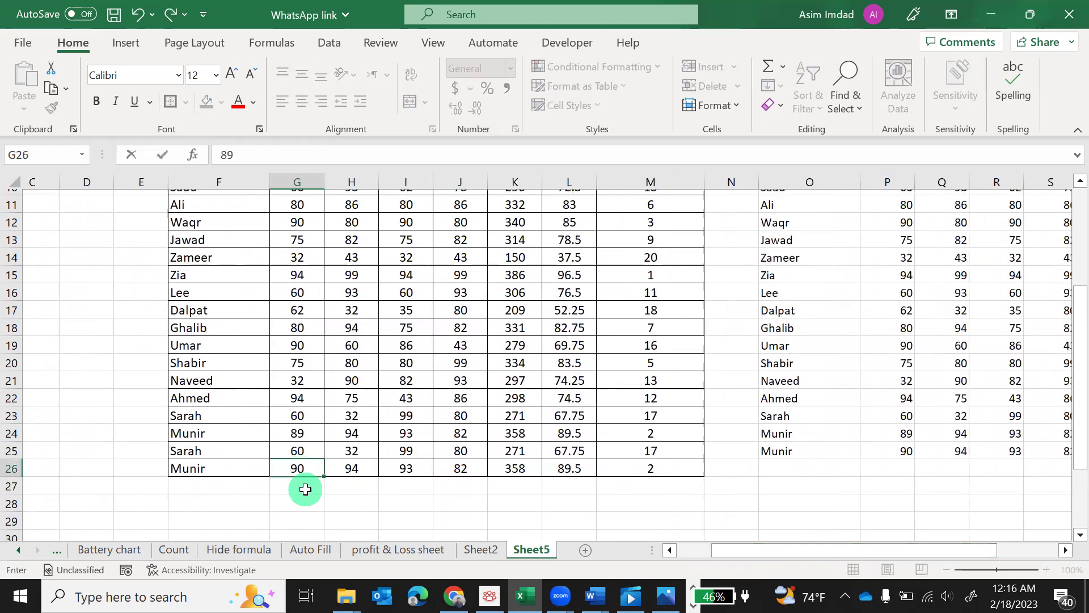
key(Return)
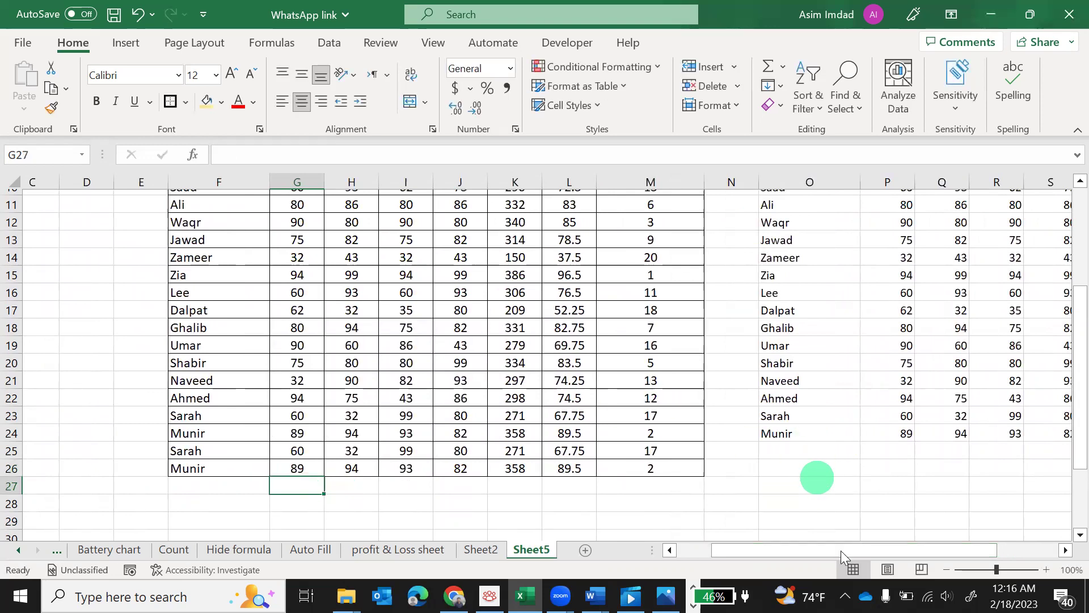
- Review the distinct records against the source table on Sheet5, and glance at the distinct name list and counts on Sheet2
drag(837, 551, 907, 546)
scroll(913, 491, up, 4)
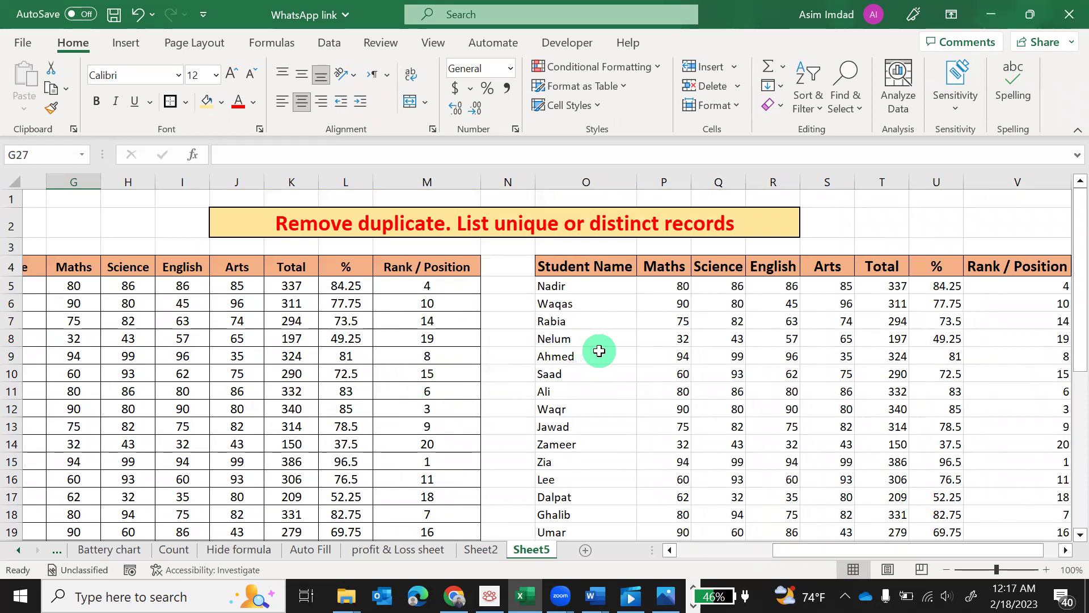
click(481, 549)
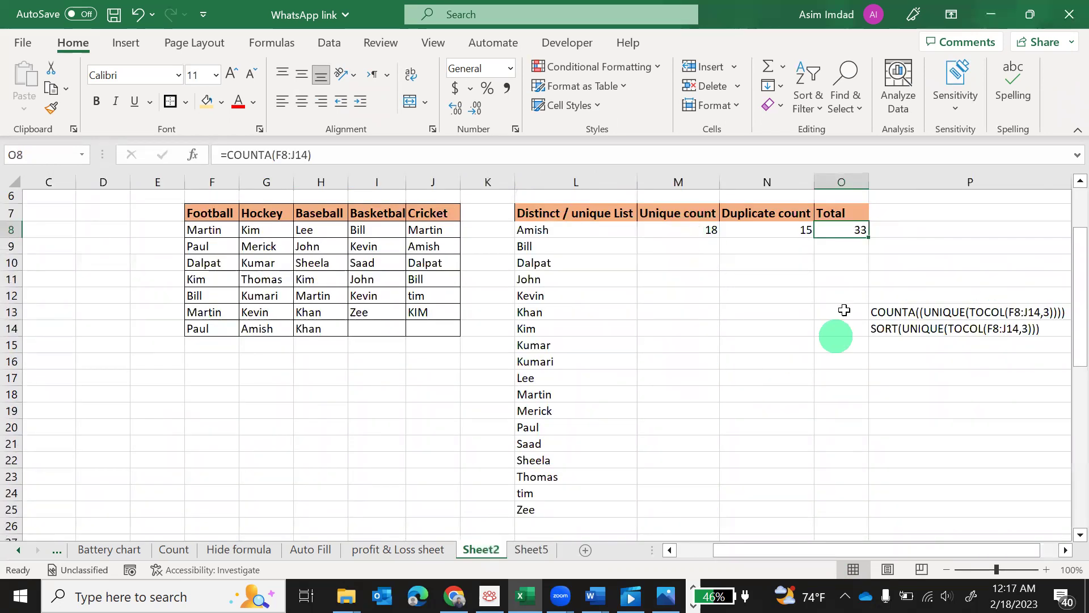
click(529, 549)
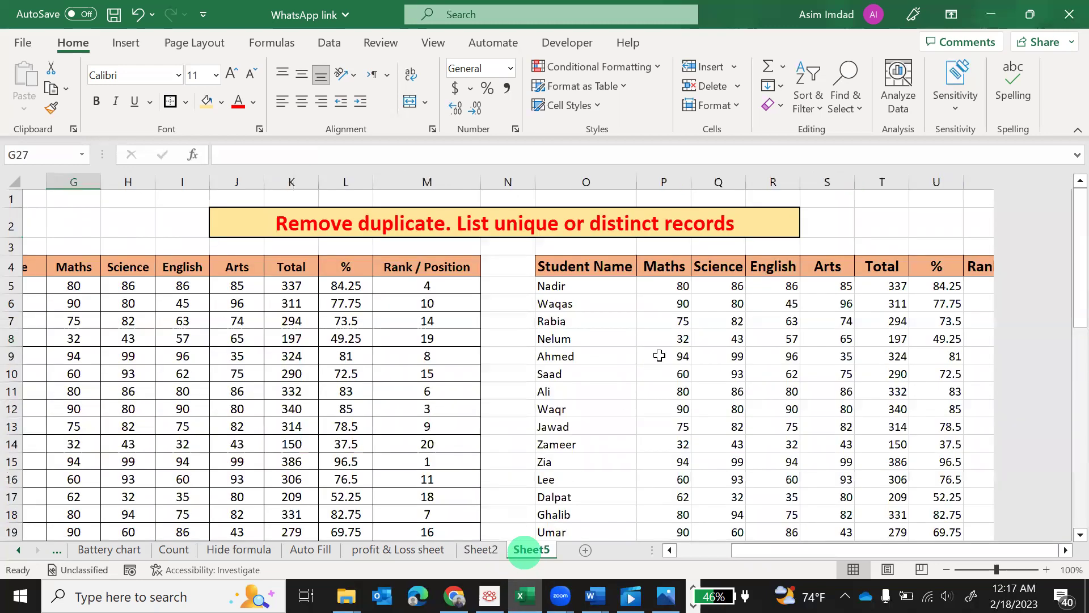
drag(790, 545, 735, 544)
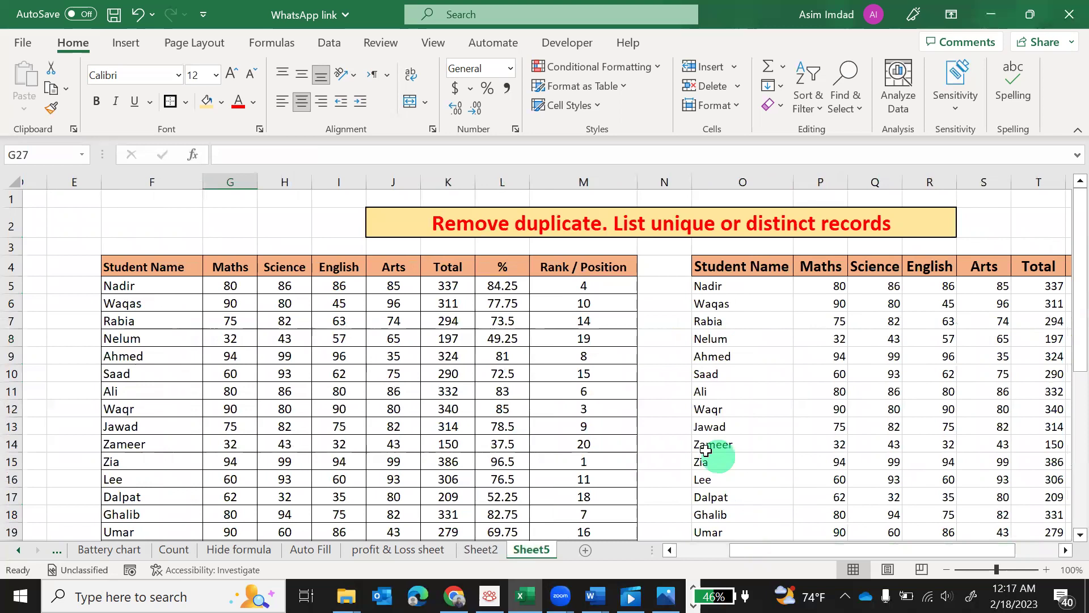
scroll(706, 449, down, 2)
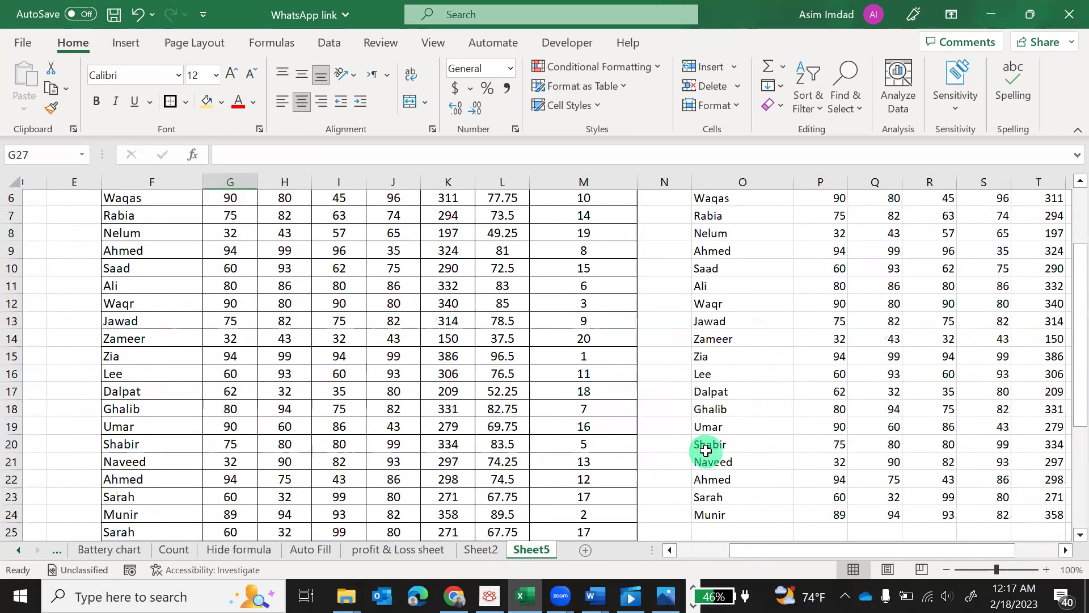
scroll(705, 450, down, 2)
scroll(706, 449, up, 4)
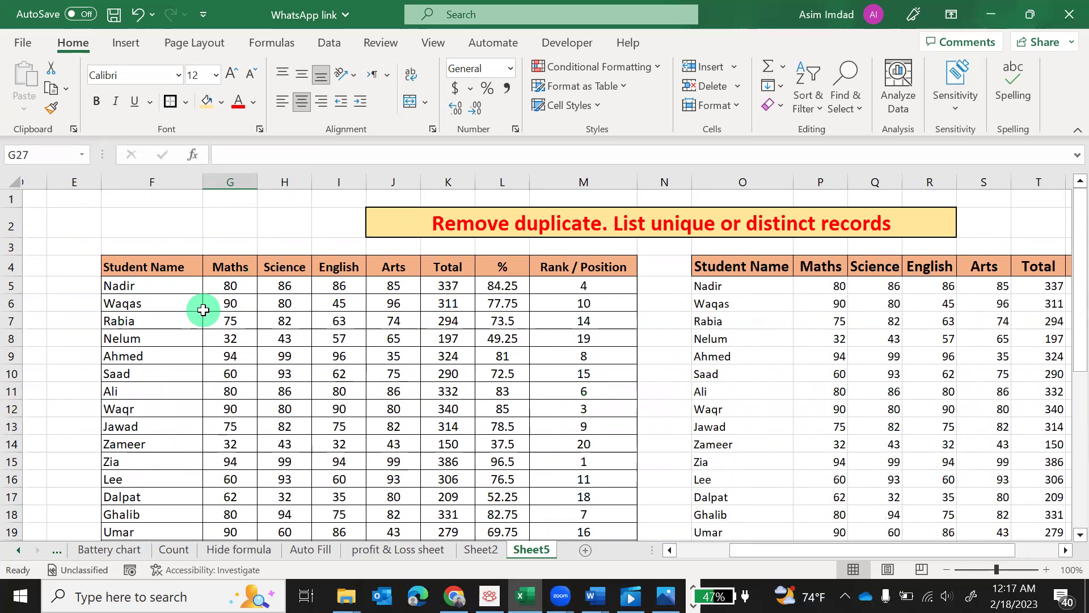
click(159, 304)
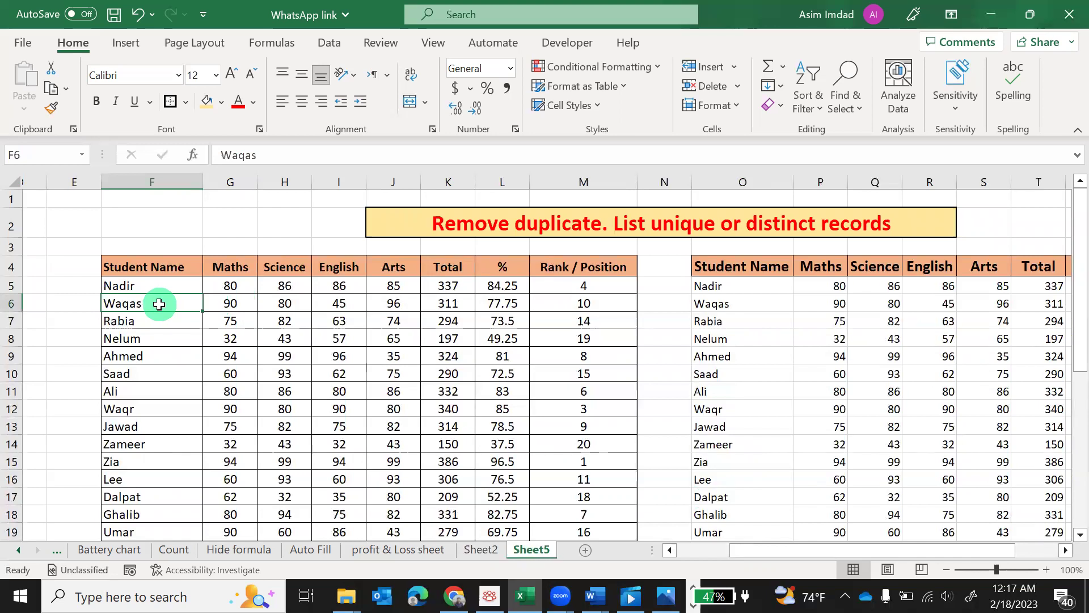